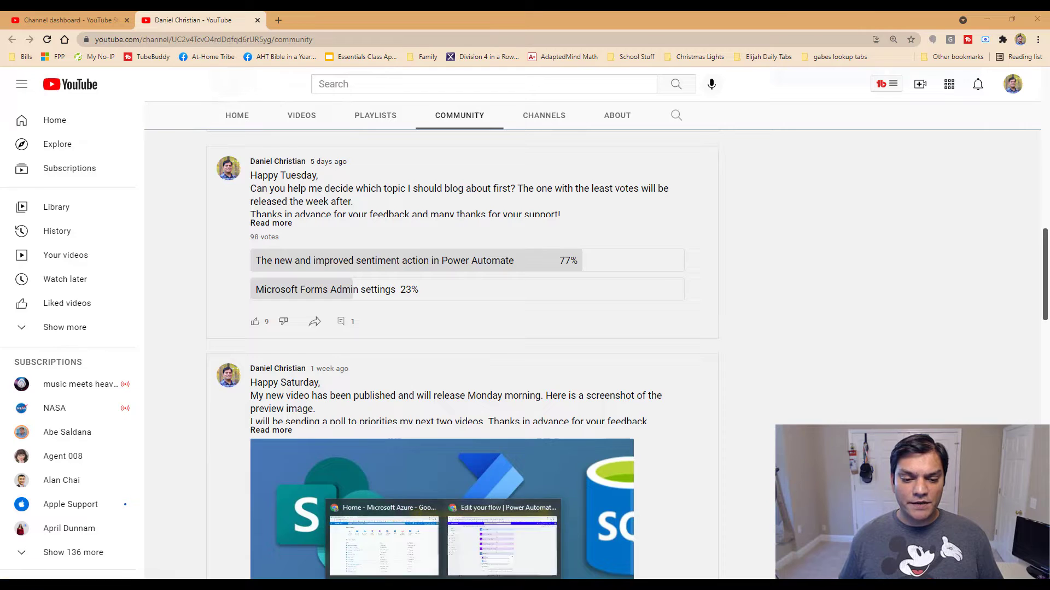
# Step: Switch to the Azure portal and open the list of all Cognitive Services resources
pyautogui.click(421, 536)
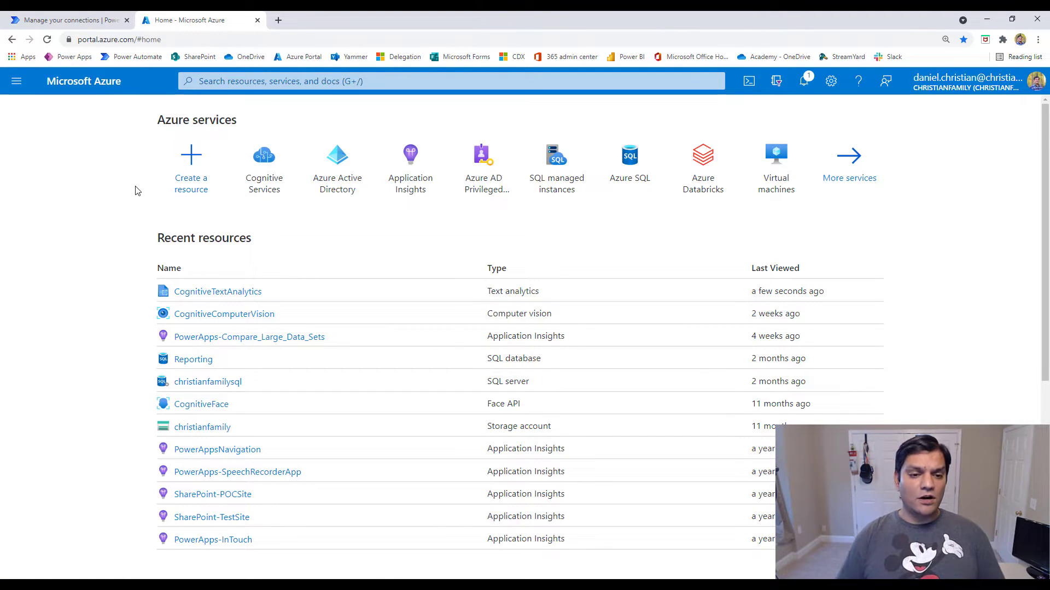
pyautogui.click(336, 82)
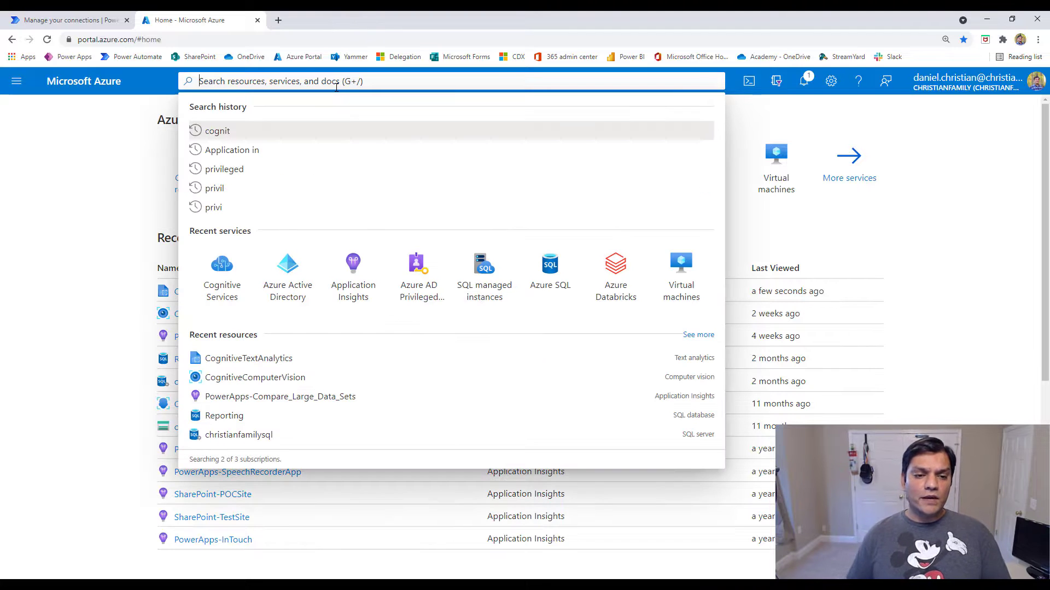
pyautogui.write('cogni')
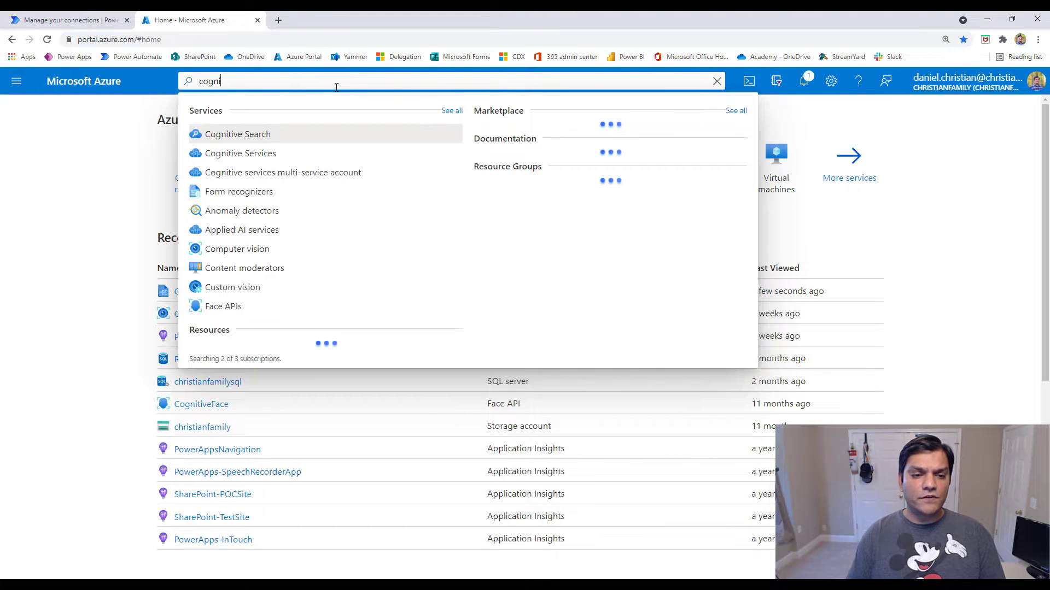
pyautogui.press('Down')
pyautogui.press('Return')
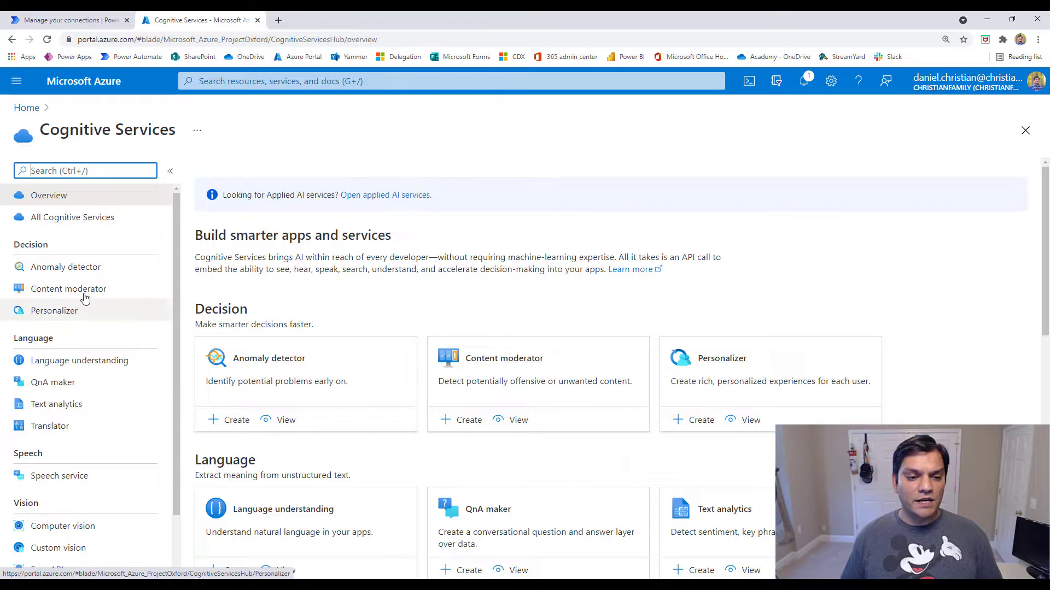
pyautogui.click(80, 214)
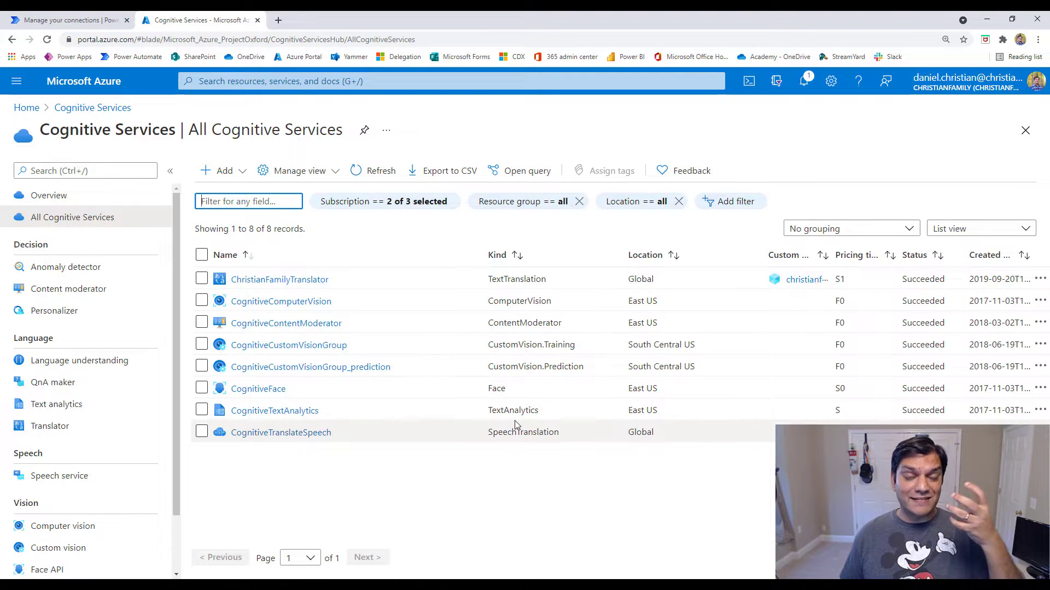
# Step: Open the overview of the CognitiveTextAnalytics resource and check its endpoint and key management entry
pyautogui.click(301, 411)
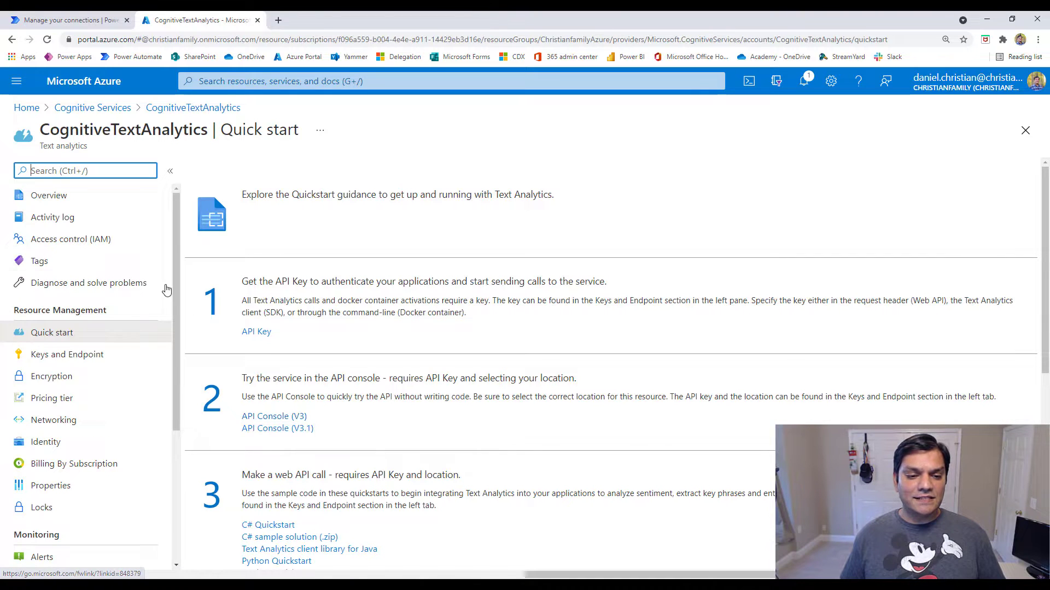
pyautogui.click(86, 197)
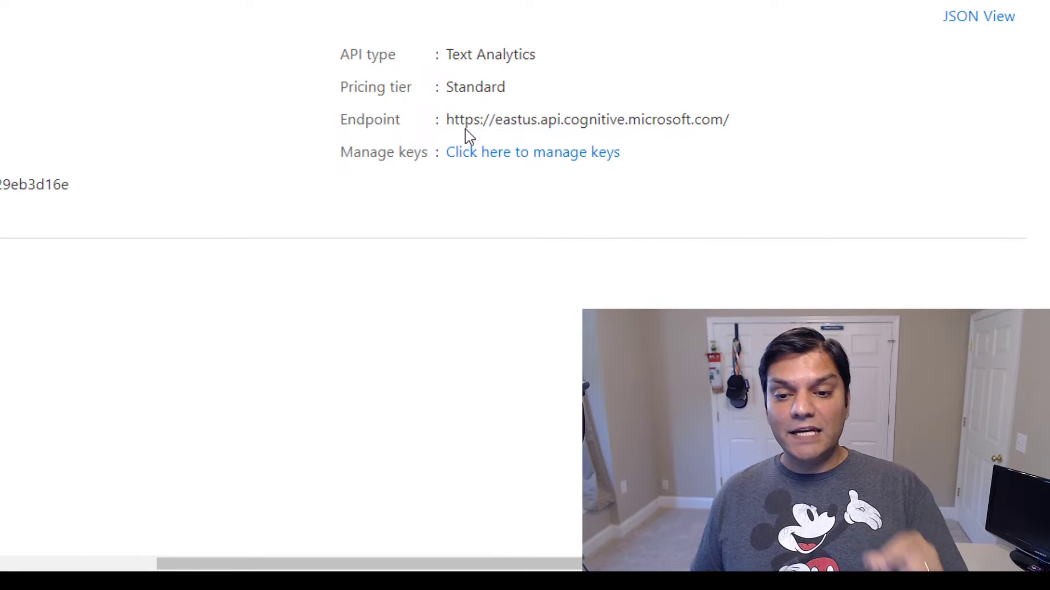
pyautogui.moveTo(480, 120)
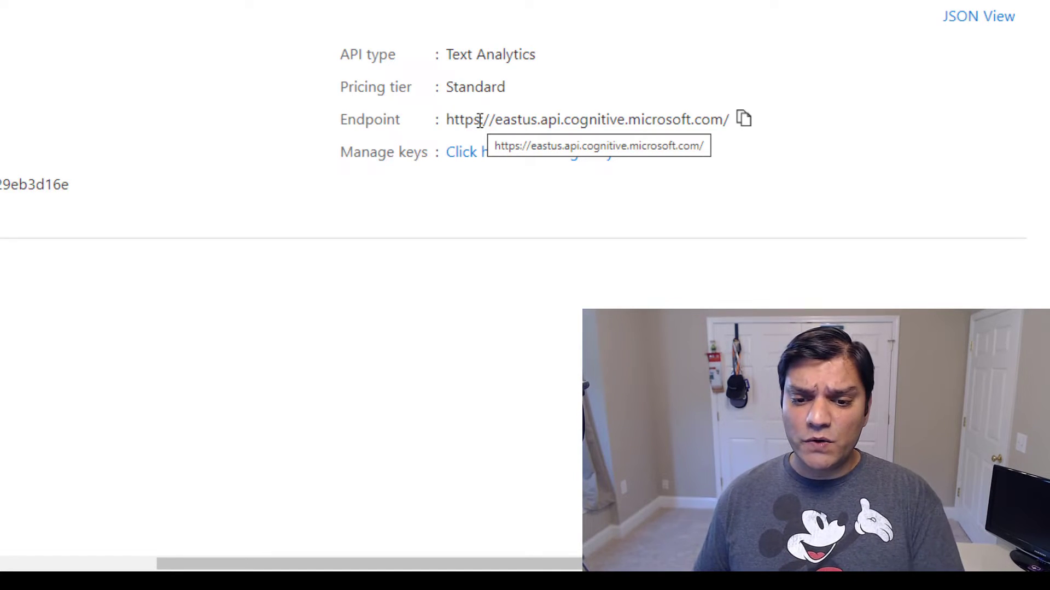
pyautogui.moveTo(503, 164)
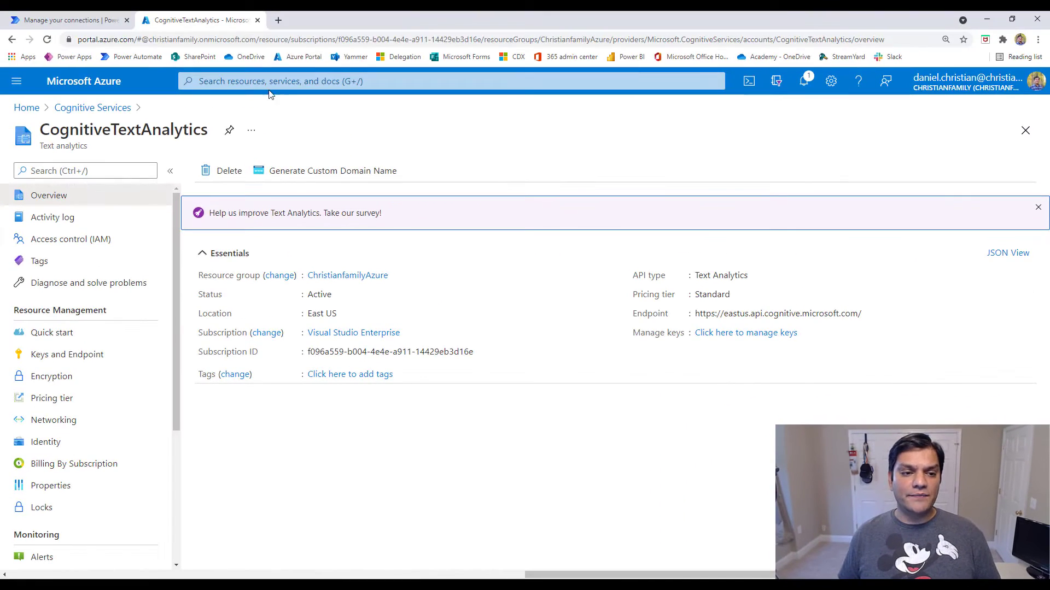
# Step: Switch to Power Automate, inspect the TextAnalytics connection's account key and site URL fields, and close its settings without saving
pyautogui.click(84, 18)
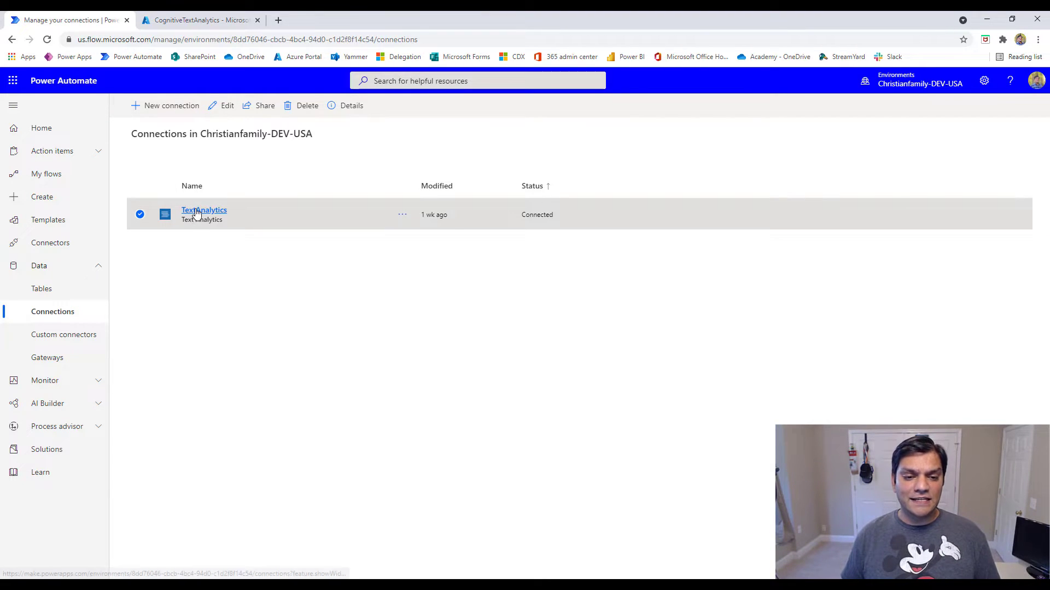
pyautogui.click(227, 106)
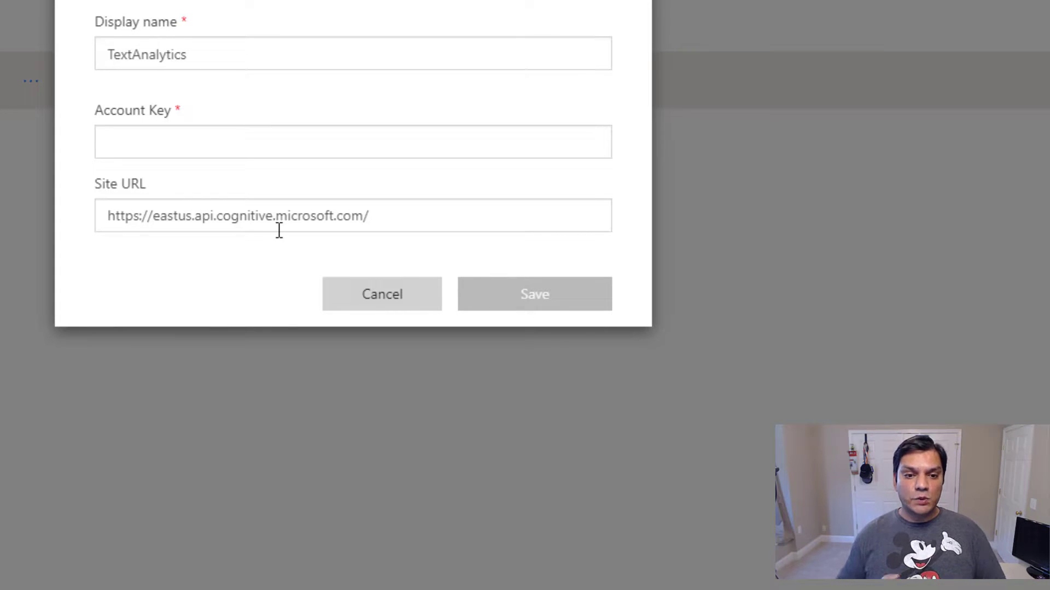
pyautogui.click(355, 305)
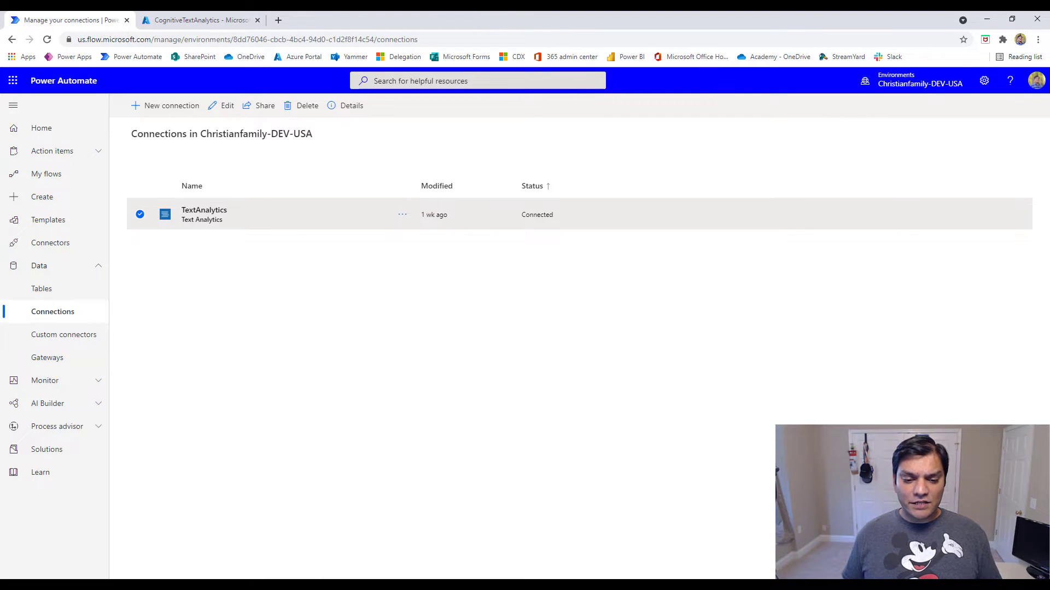
# Step: Switch to the existing flow and compare the Detect Sentiment action's fields with those of the Sentiment (V3.0) action
pyautogui.moveTo(443, 585)
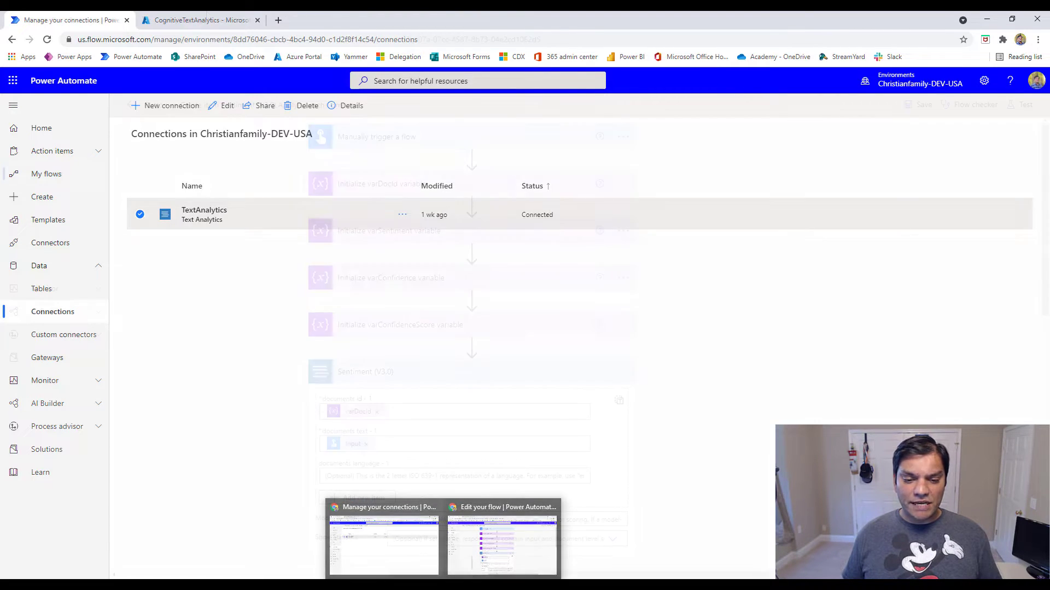
pyautogui.click(502, 544)
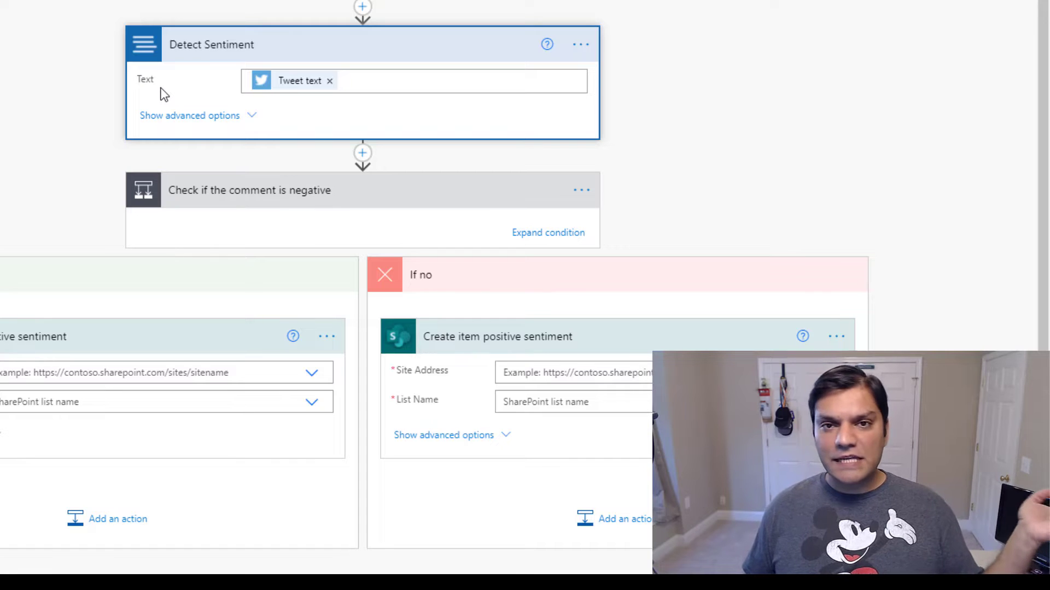
pyautogui.click(159, 115)
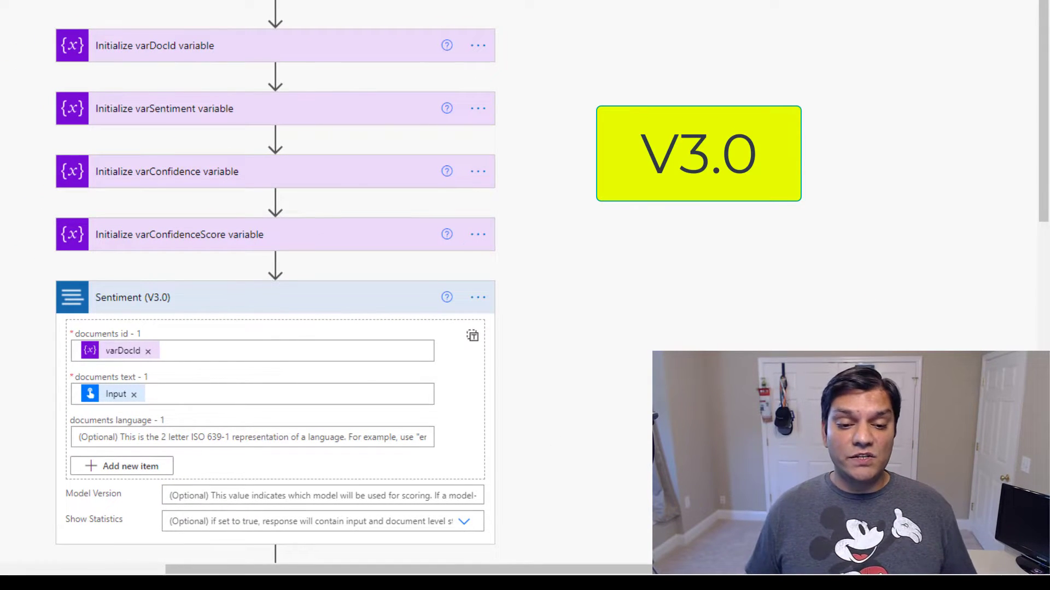
pyautogui.scroll(-3, 273, 295)
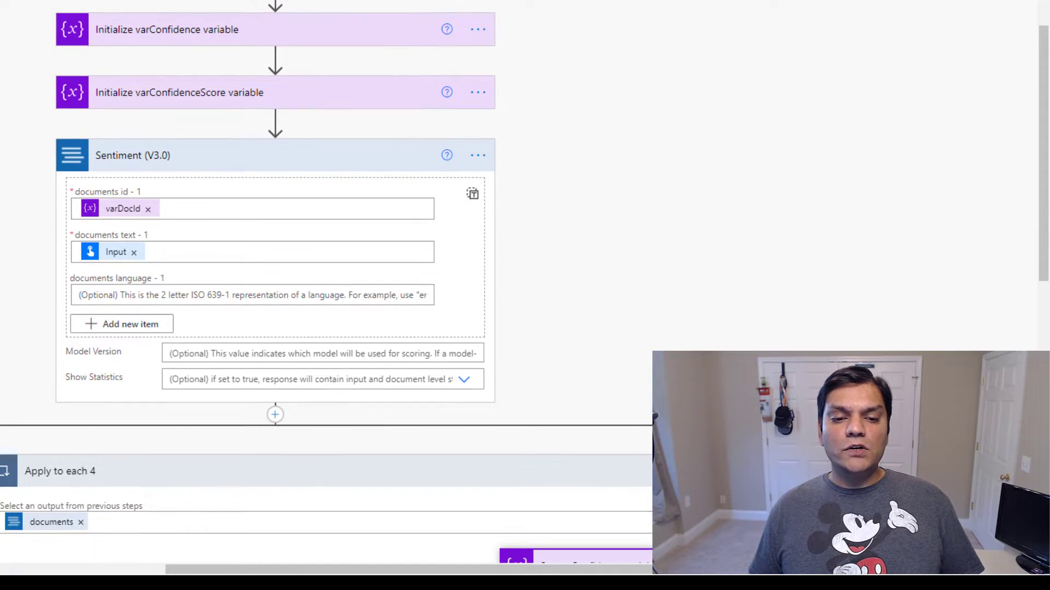
pyautogui.scroll(-1, 297, 292)
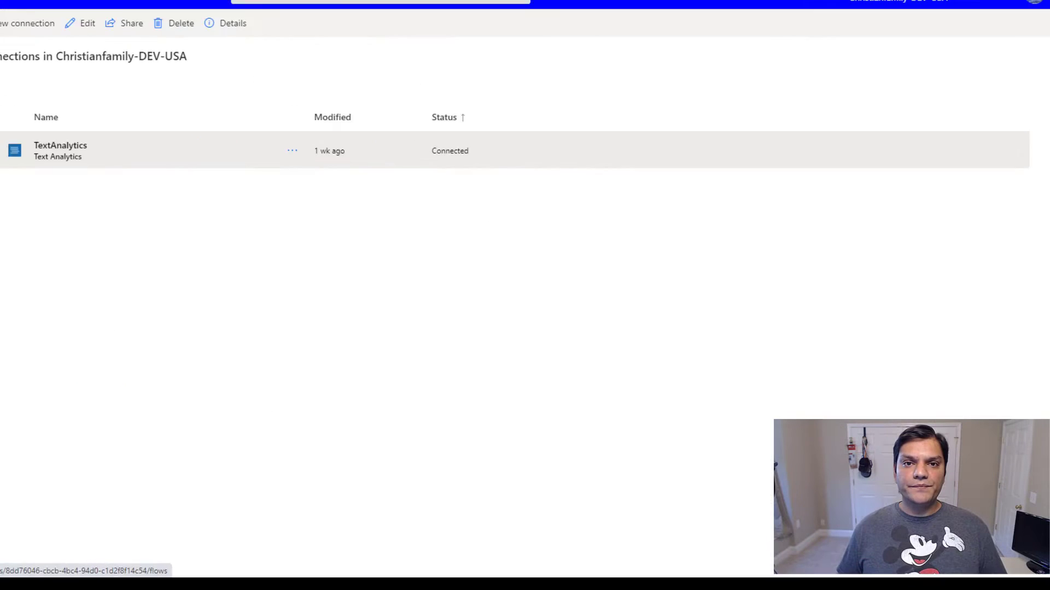
# Step: Create an instant cloud flow with the "Manually trigger a flow" trigger and expand the trigger's settings
pyautogui.click(27, 174)
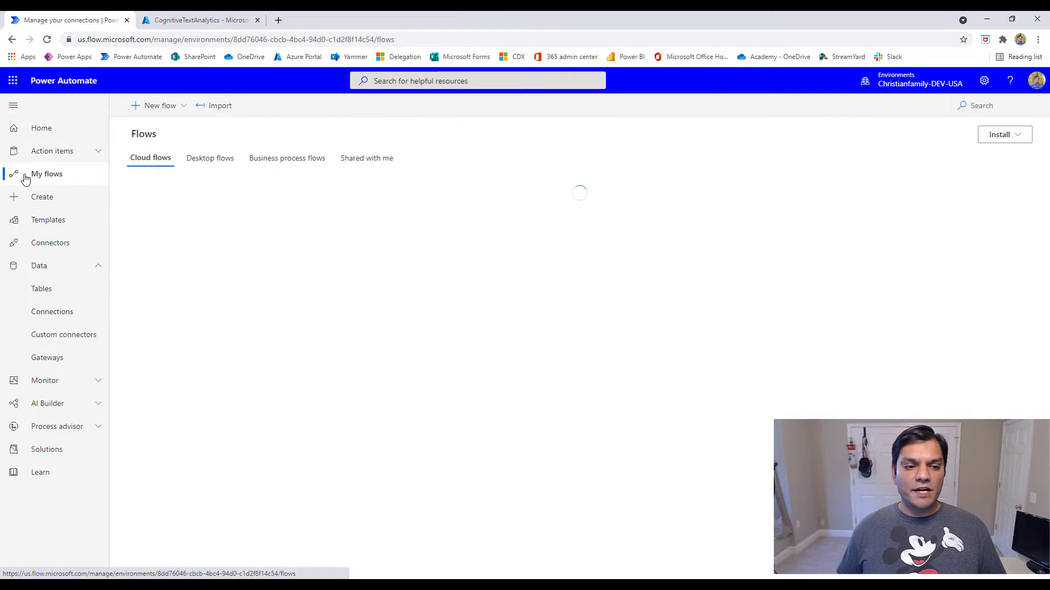
pyautogui.click(181, 113)
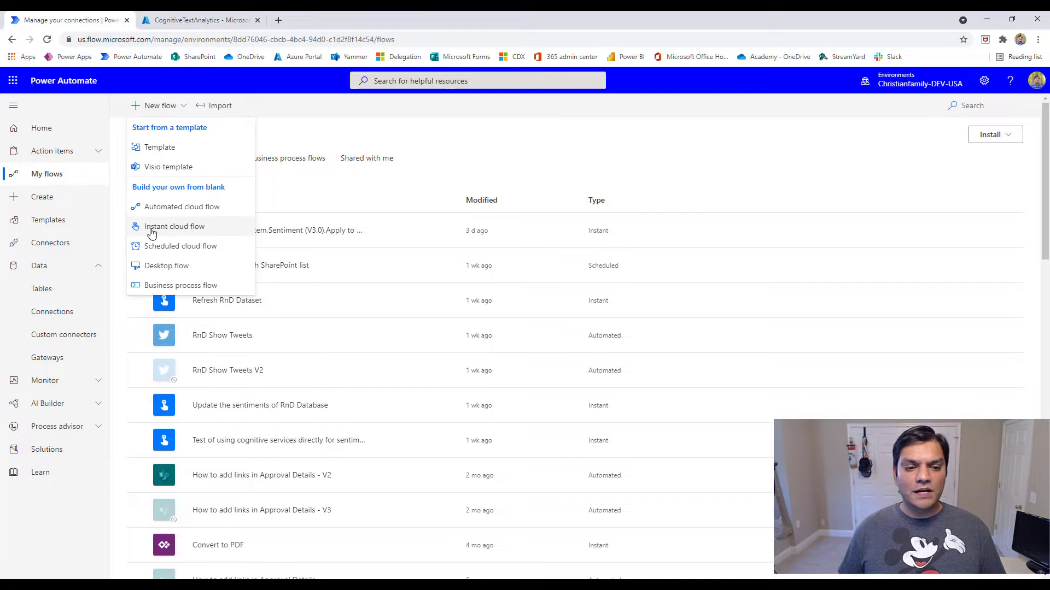
pyautogui.click(152, 231)
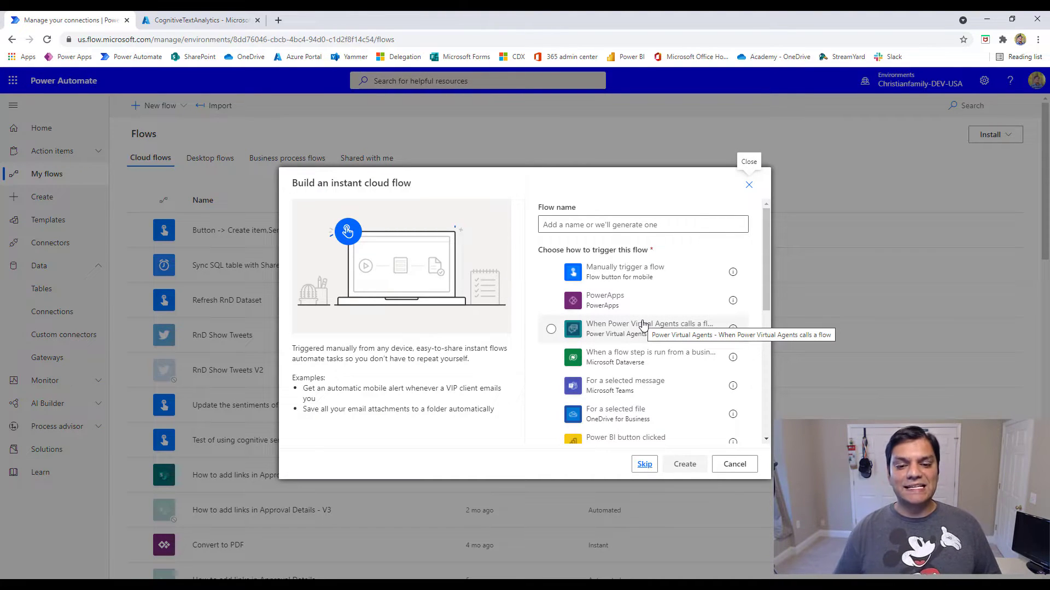
pyautogui.click(673, 272)
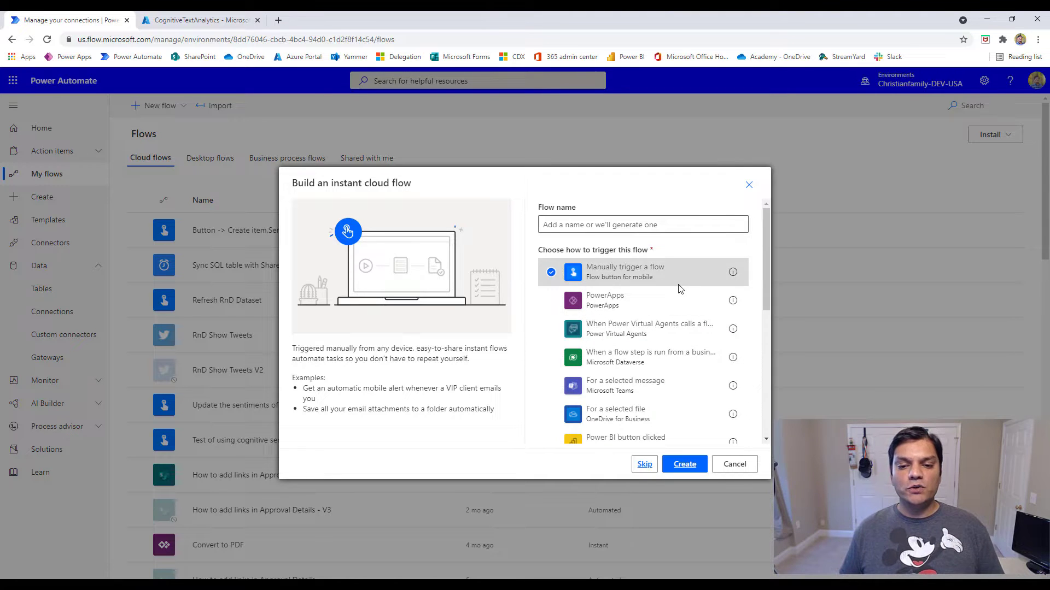
pyautogui.click(684, 464)
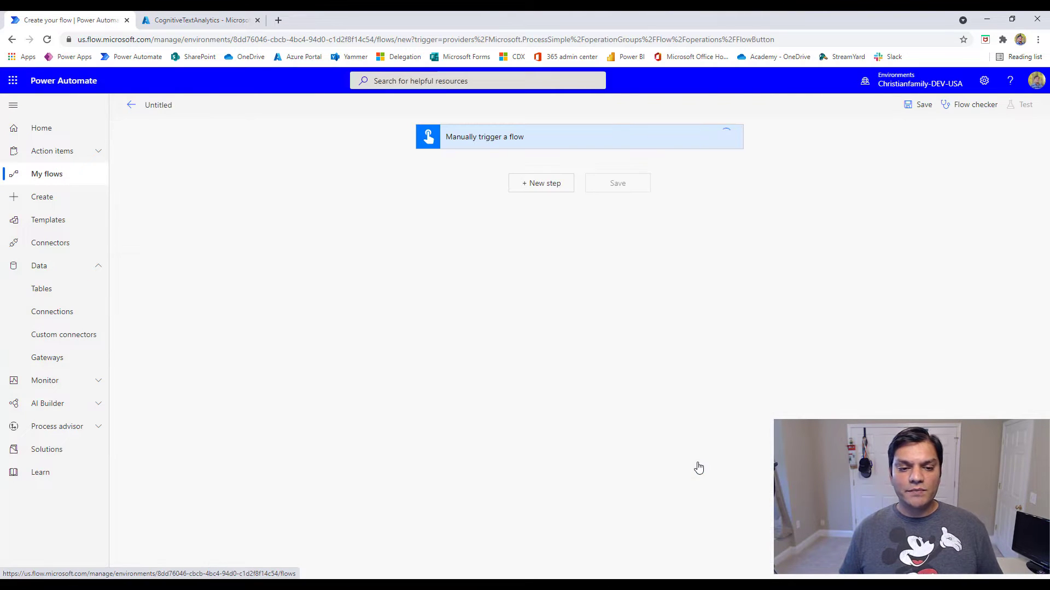
pyautogui.click(499, 141)
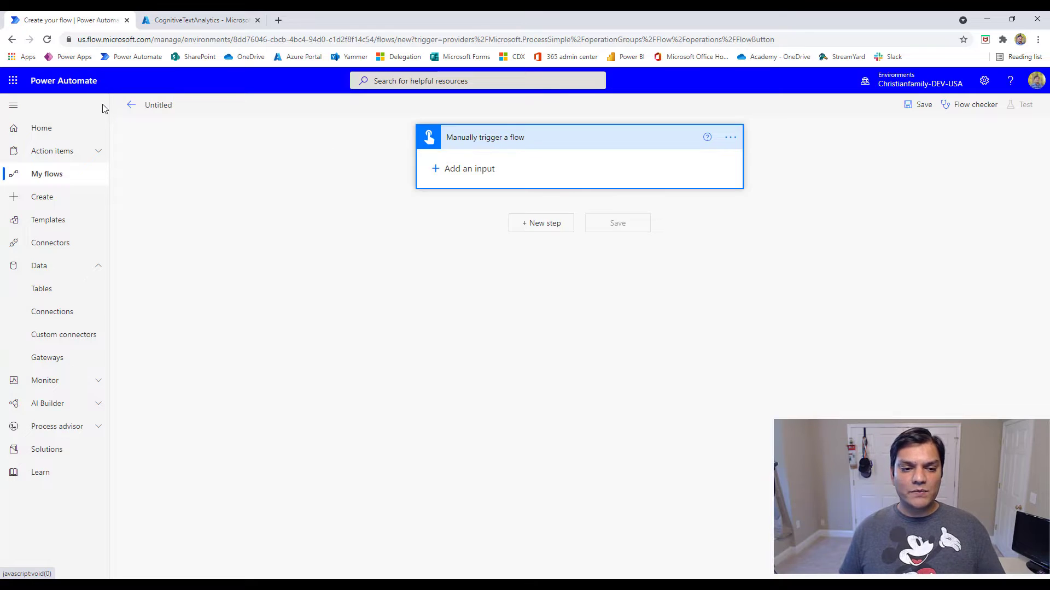
# Step: Name the flow "Live demo for the new setiment action"
pyautogui.click(145, 105)
pyautogui.write('Live demo for the setiment action')
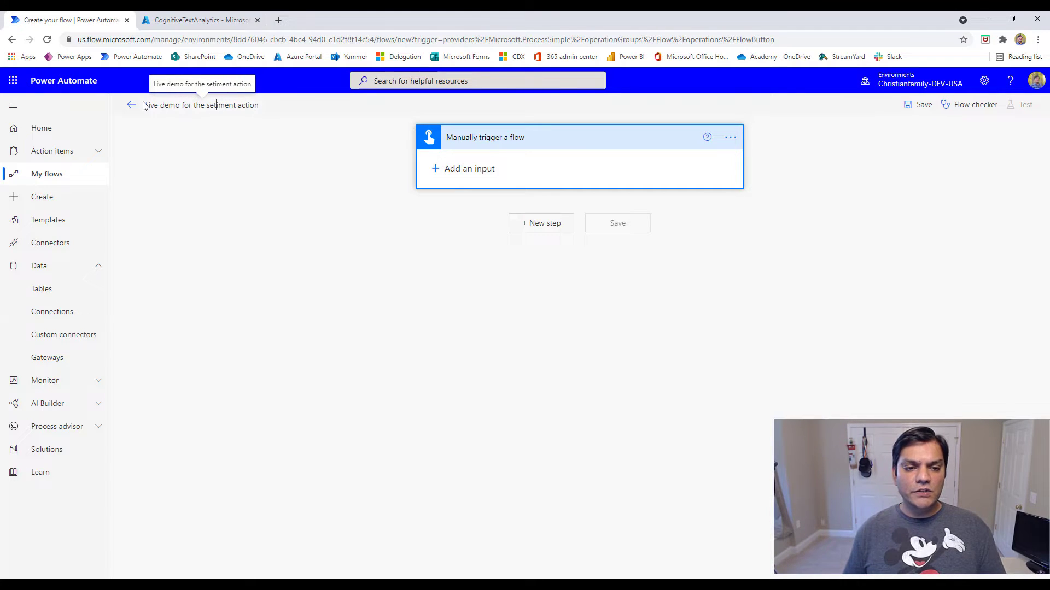
pyautogui.hotkey('ctrl', 'Left')
pyautogui.hotkey('ctrl', 'Left')
pyautogui.write('new')
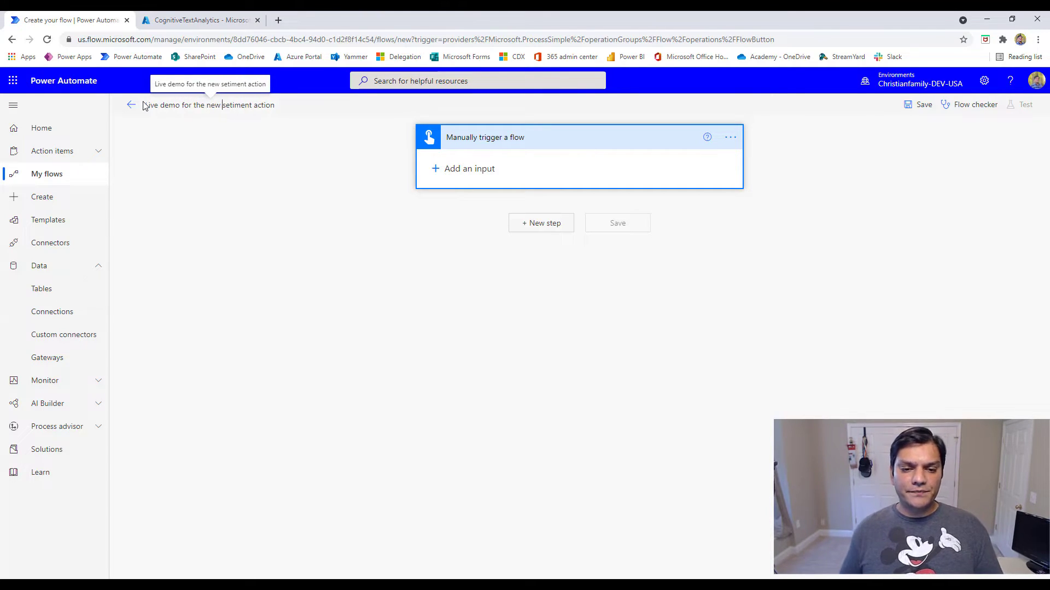
pyautogui.click(332, 272)
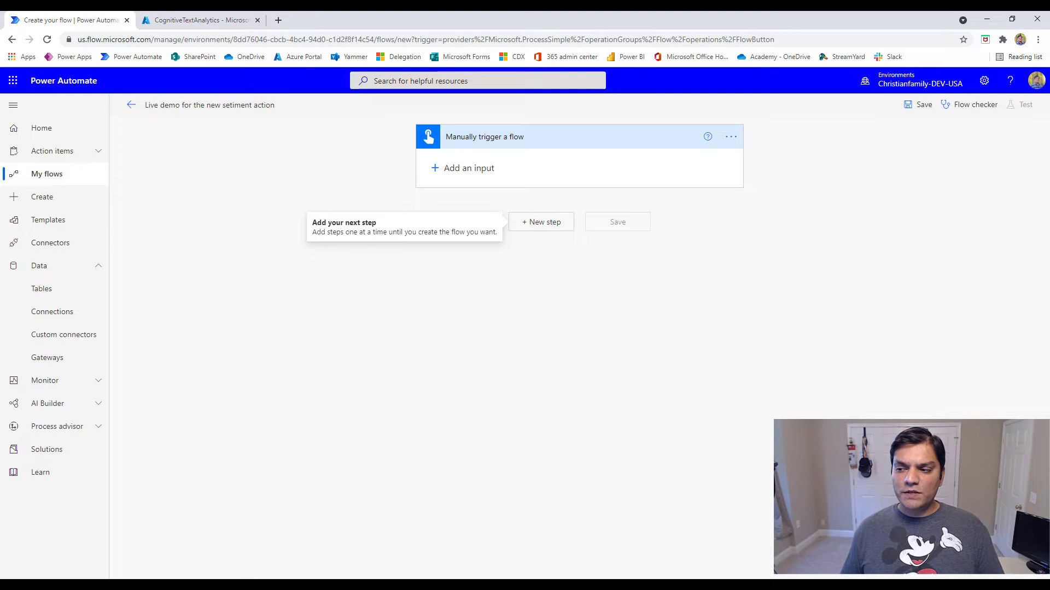
# Step: Add a text input to the manual trigger, keeping its default name and prompt
pyautogui.click(487, 173)
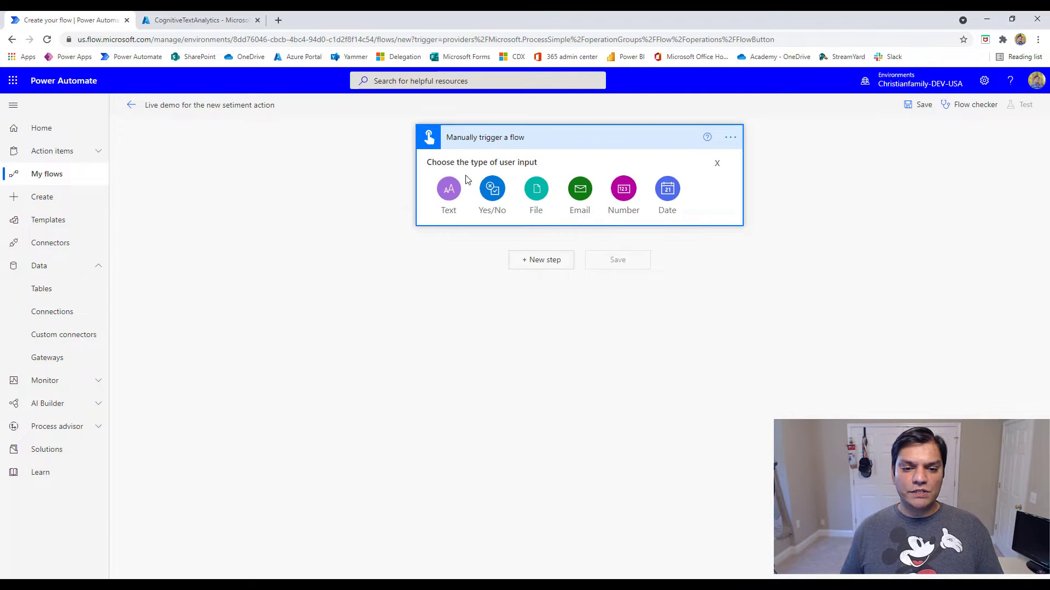
pyautogui.click(452, 183)
pyautogui.doubleClick(486, 164)
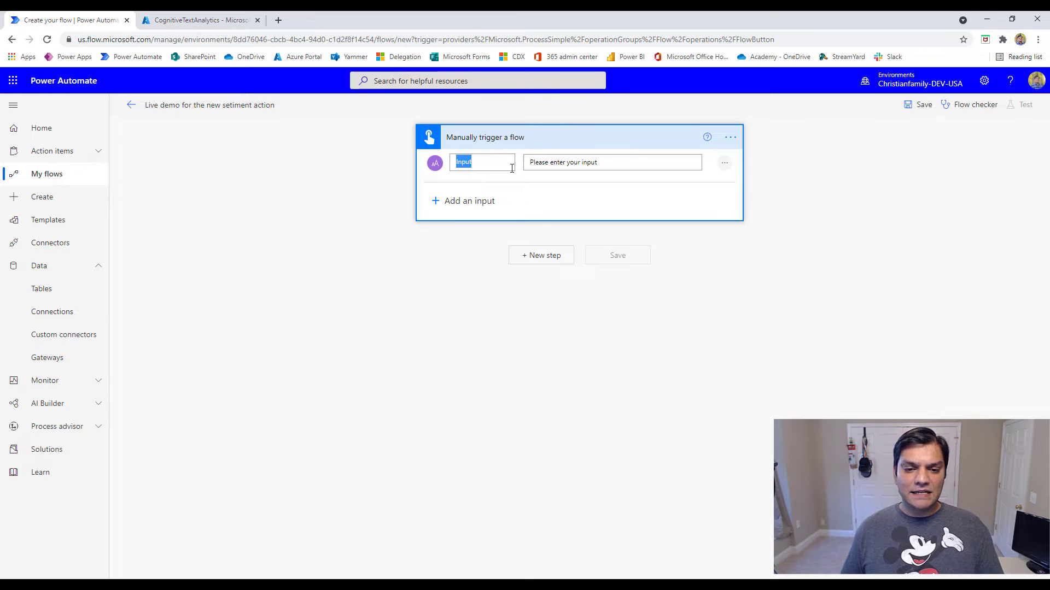
pyautogui.click(604, 164)
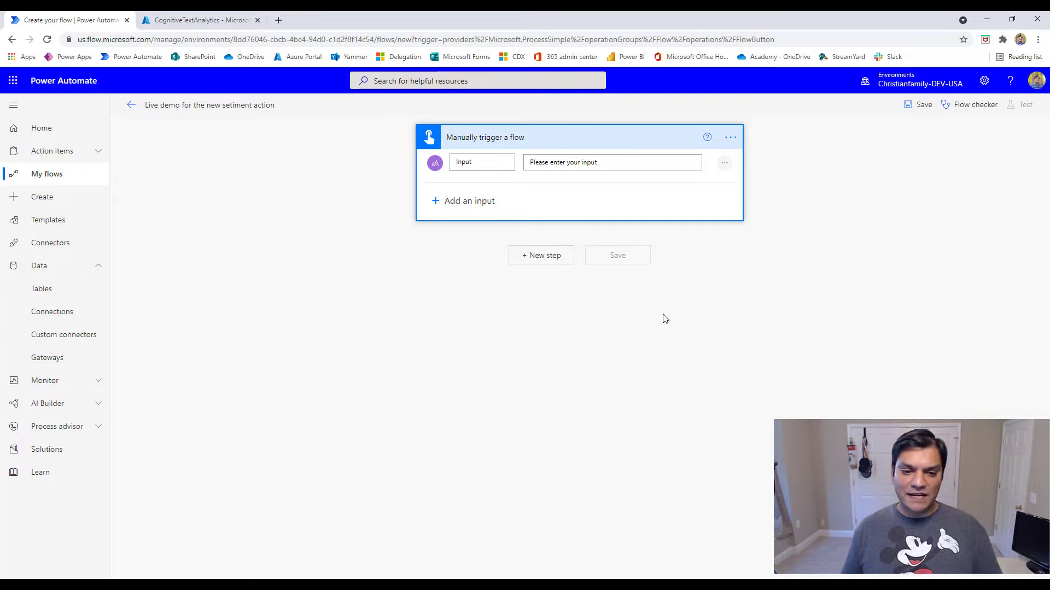
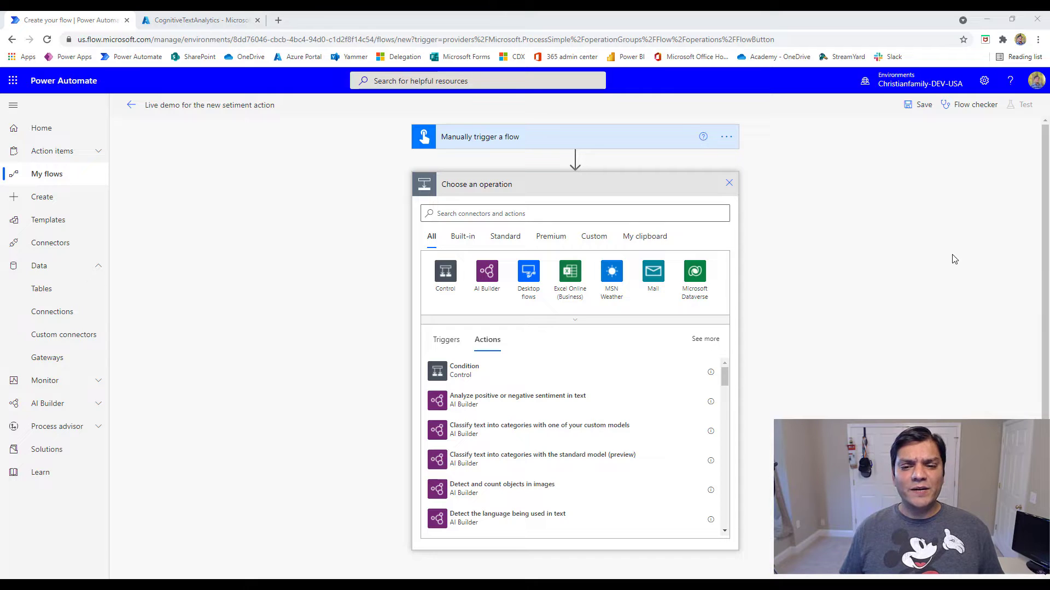
# Step: Search the operations for "sentiment" and add the Text Analytics Sentiment (V3.0) action after the trigger
pyautogui.click(729, 184)
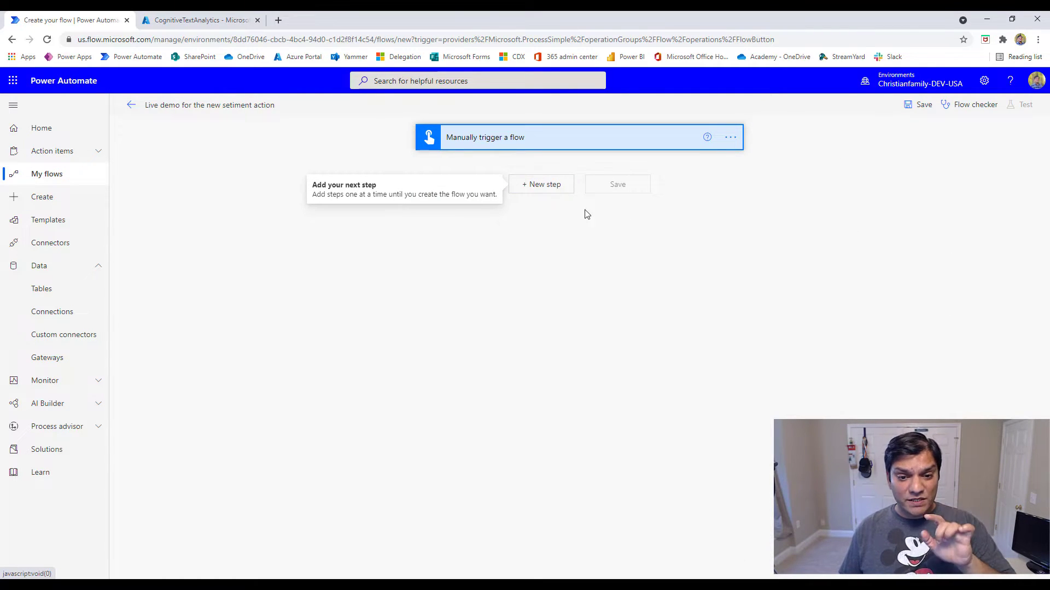
pyautogui.click(551, 189)
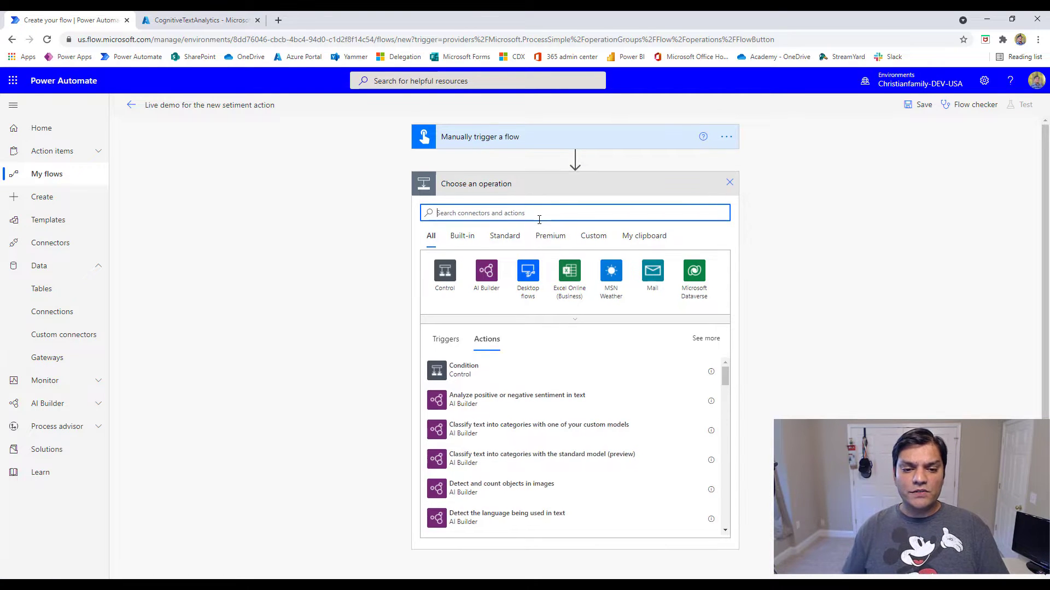
pyautogui.write('sentiment')
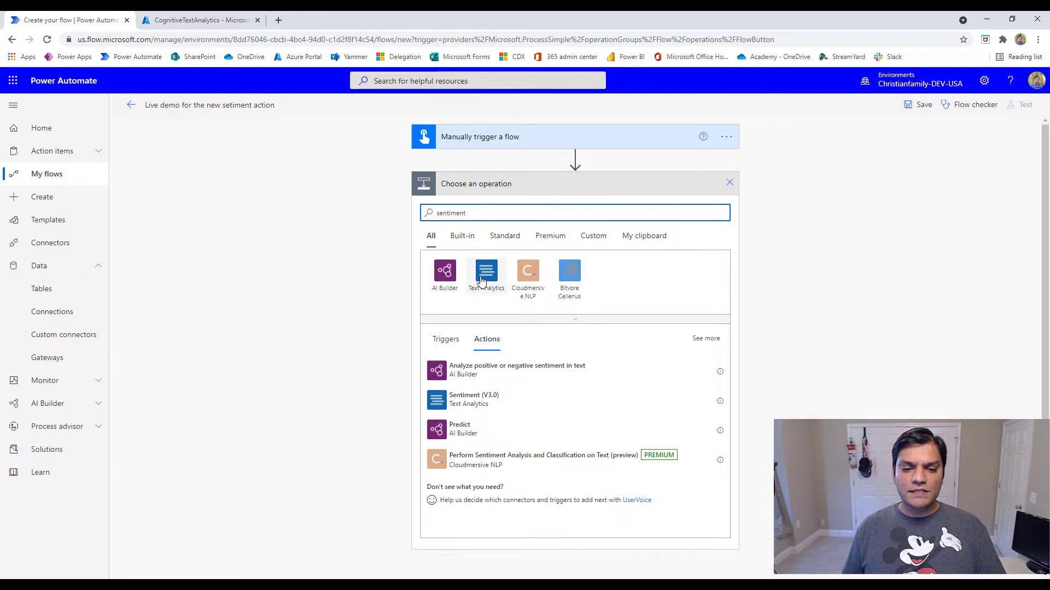
pyautogui.click(477, 414)
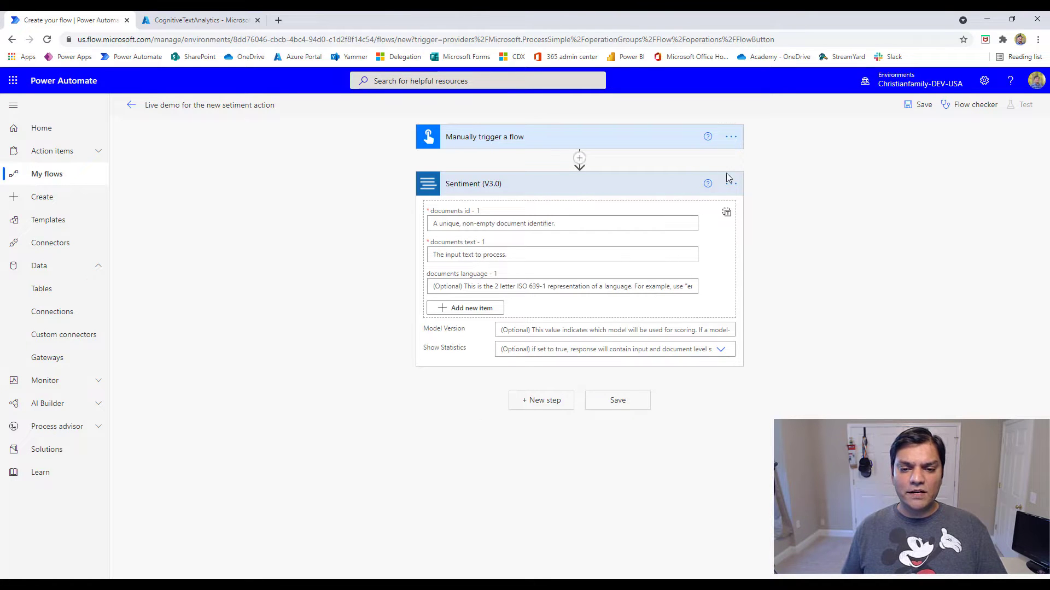
pyautogui.click(731, 184)
pyautogui.press('Escape')
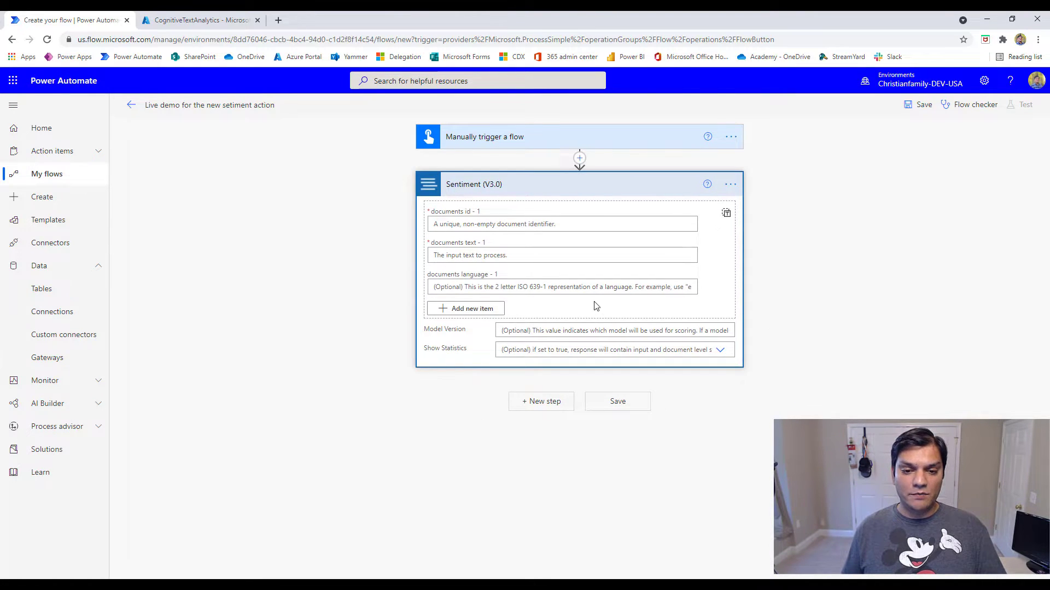
# Step: Add a new step with the Sentiment (V3.0) action from the Text Analytics connector, found by searching for "sentiment"
pyautogui.click(522, 348)
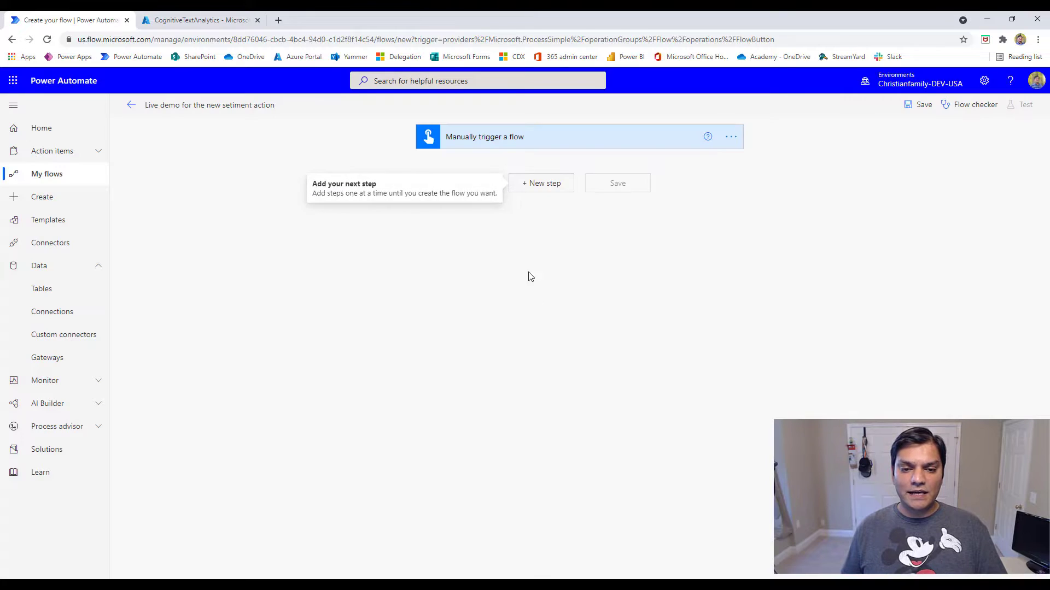
pyautogui.click(525, 186)
pyautogui.write('sentiment')
pyautogui.click(497, 287)
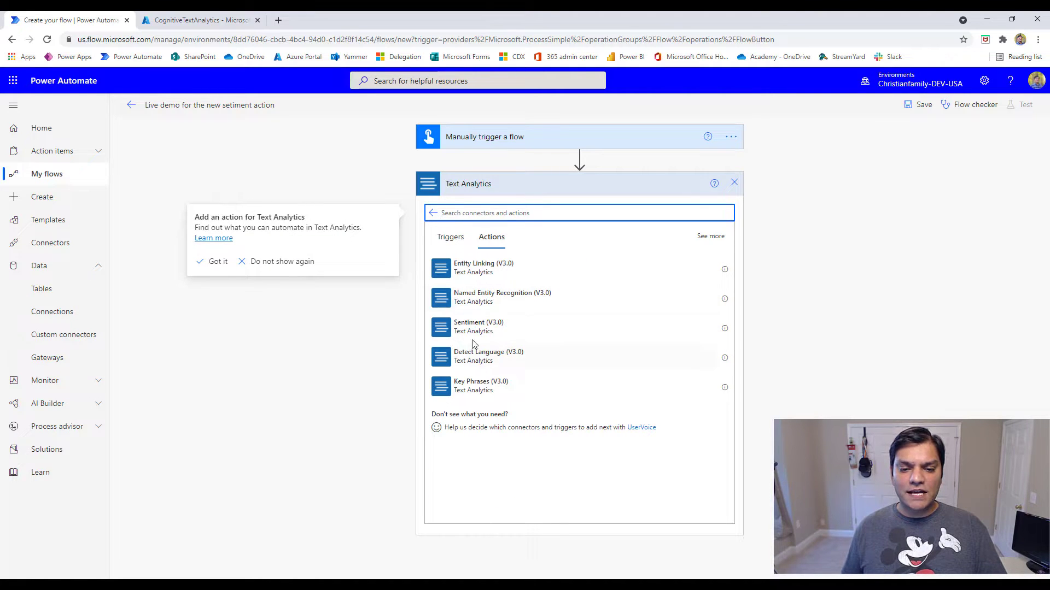
pyautogui.click(502, 335)
pyautogui.click(502, 335)
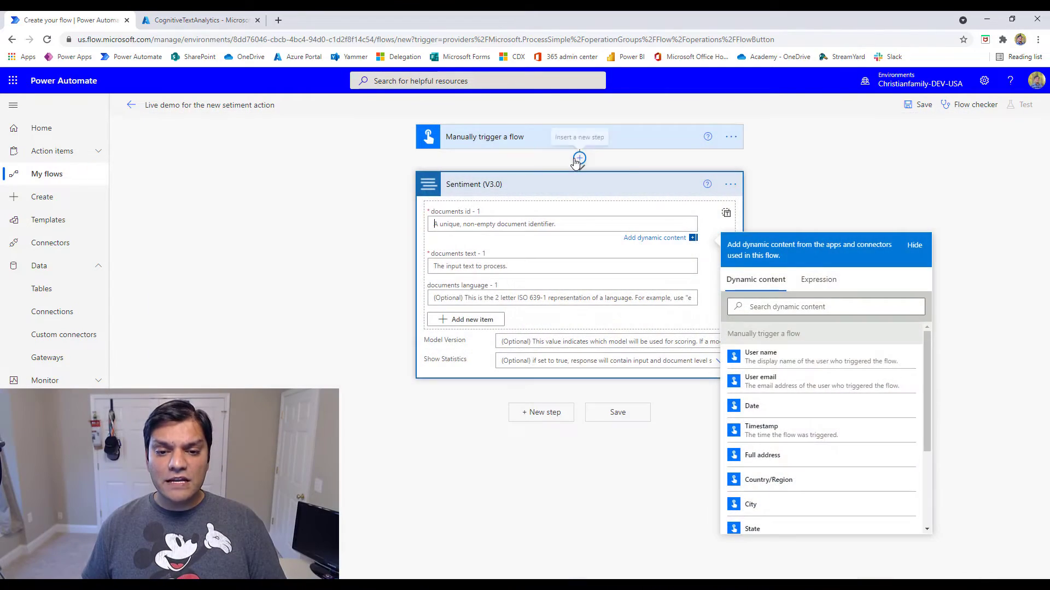
# Step: Insert an Initialize variable action between the manual trigger and the Sentiment action, searching the operations for "variable"
pyautogui.click(579, 158)
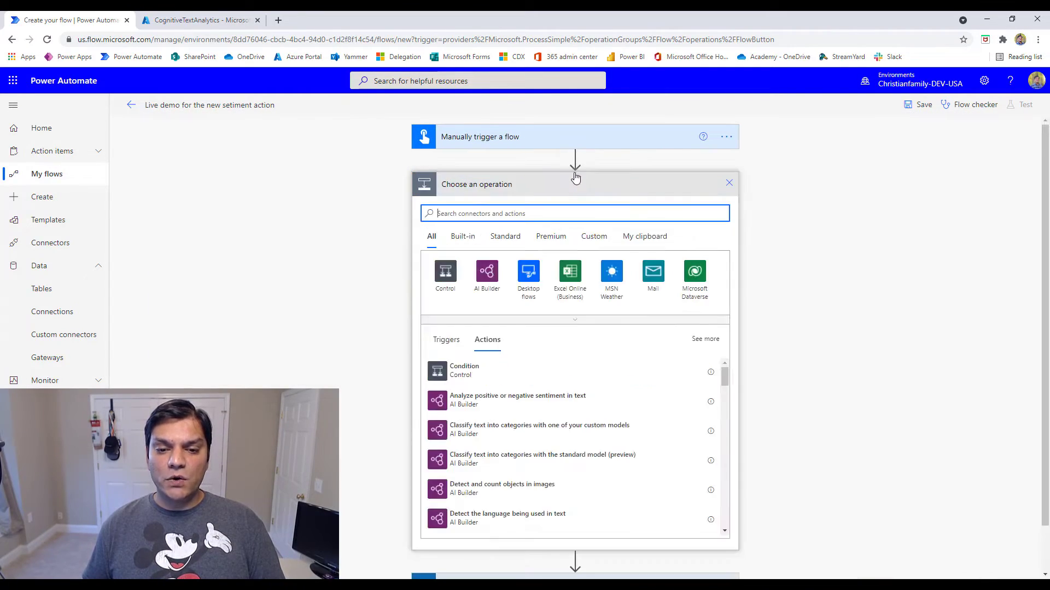
pyautogui.write('variable')
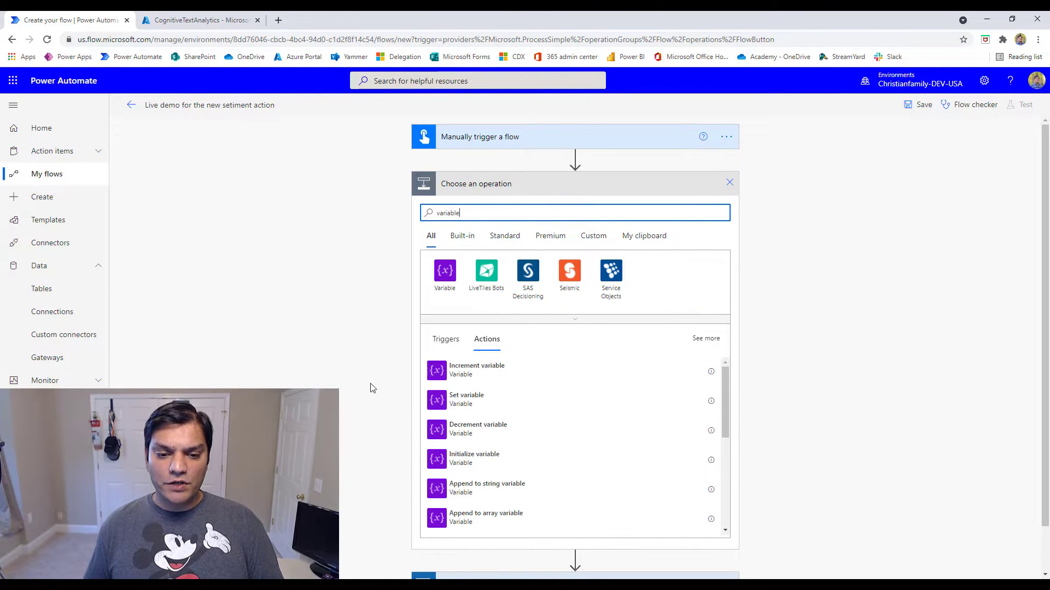
pyautogui.click(494, 462)
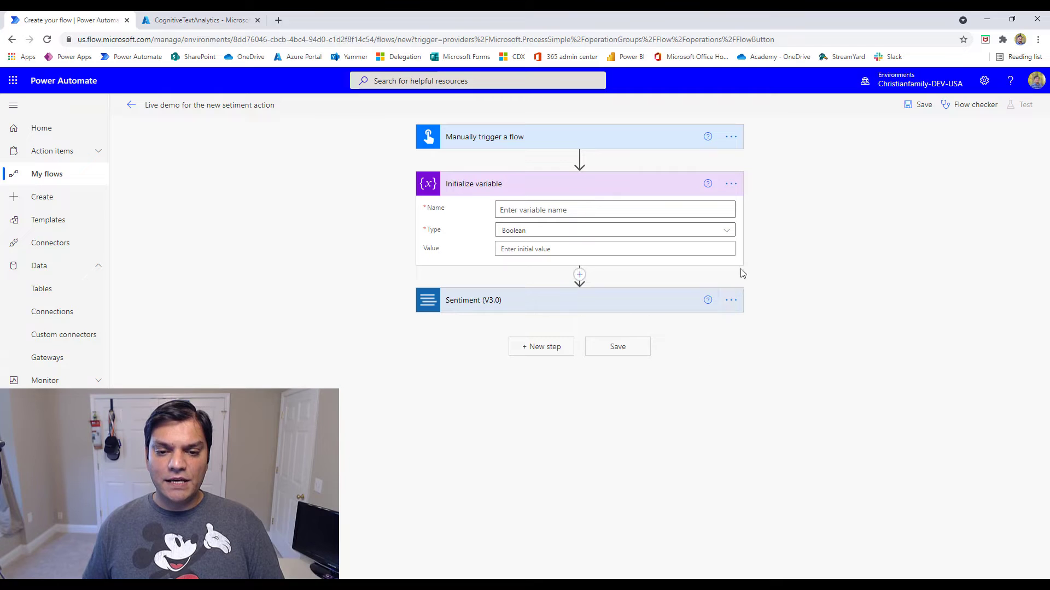
# Step: Set the new variable's type to Integer and name it varDocId
pyautogui.click(726, 235)
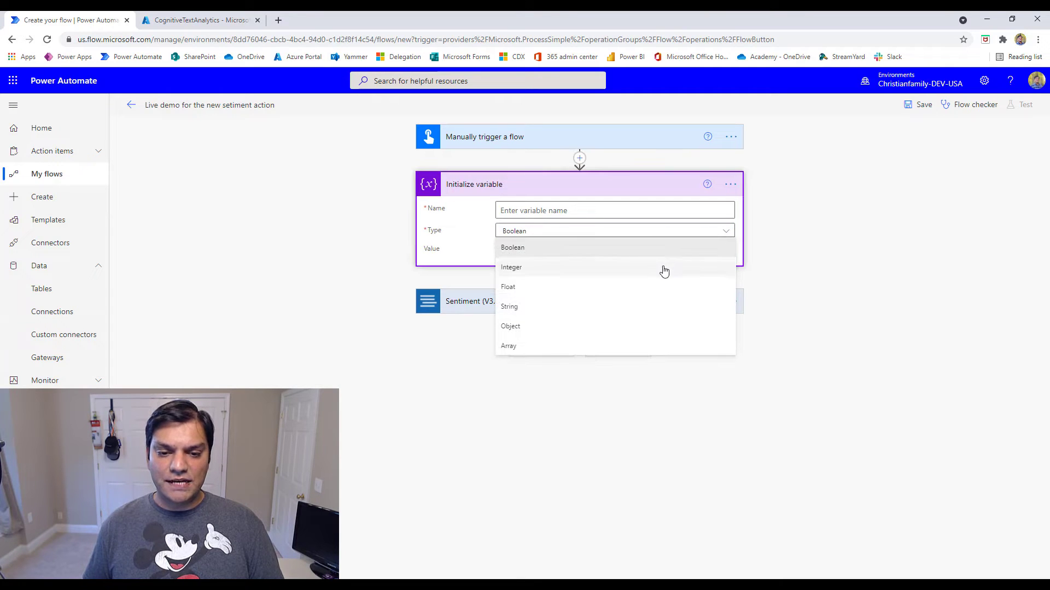
pyautogui.click(663, 268)
pyautogui.click(715, 204)
pyautogui.write('va')
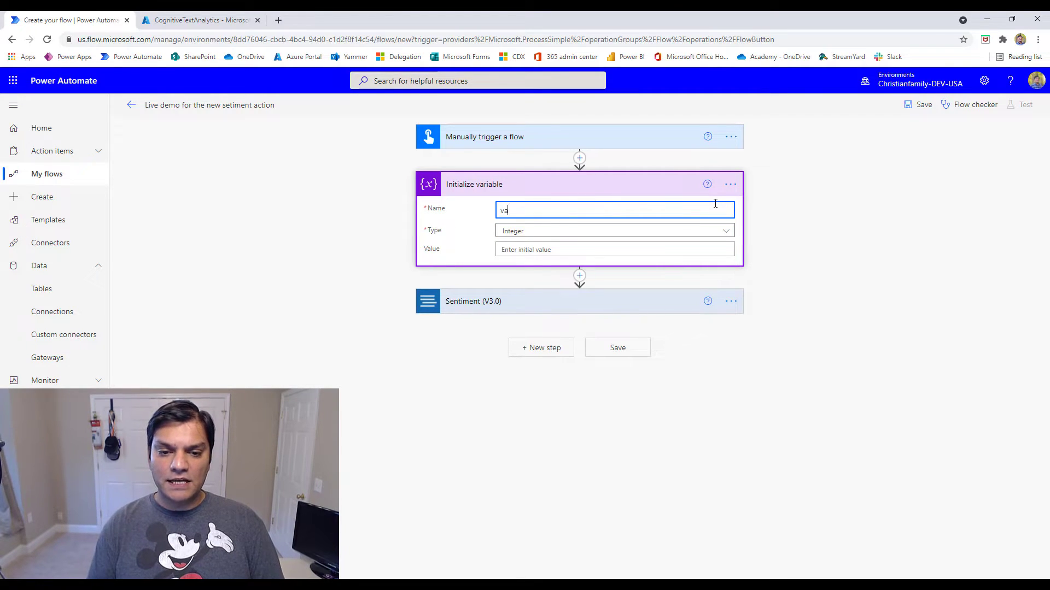
pyautogui.write('rDocId')
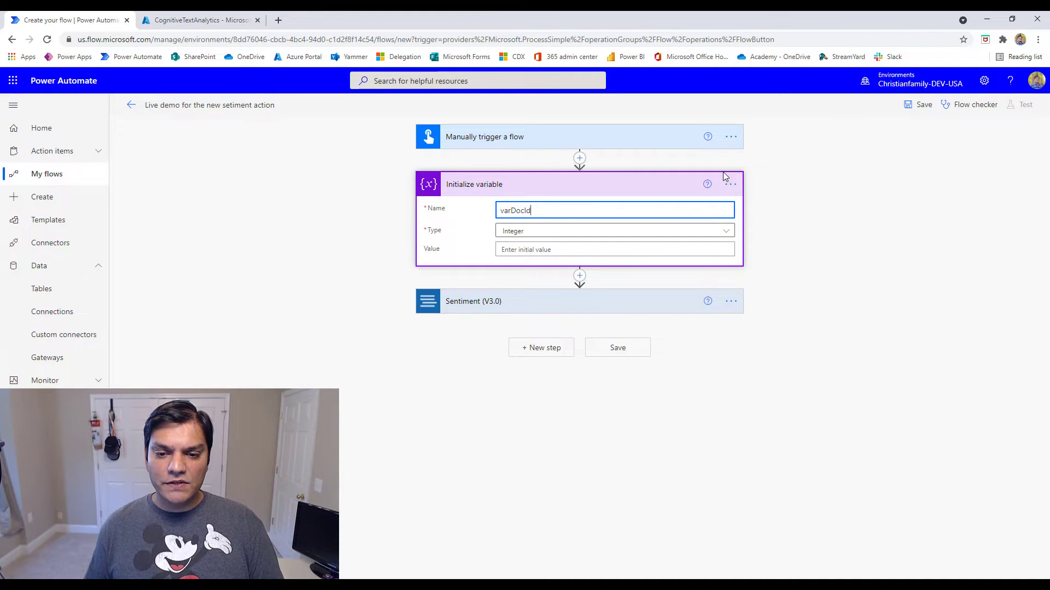
# Step: Rename the Initialize variable action as "Initialize varDocId variable"
pyautogui.click(729, 185)
pyautogui.click(758, 202)
pyautogui.press('Left')
pyautogui.write('vard')
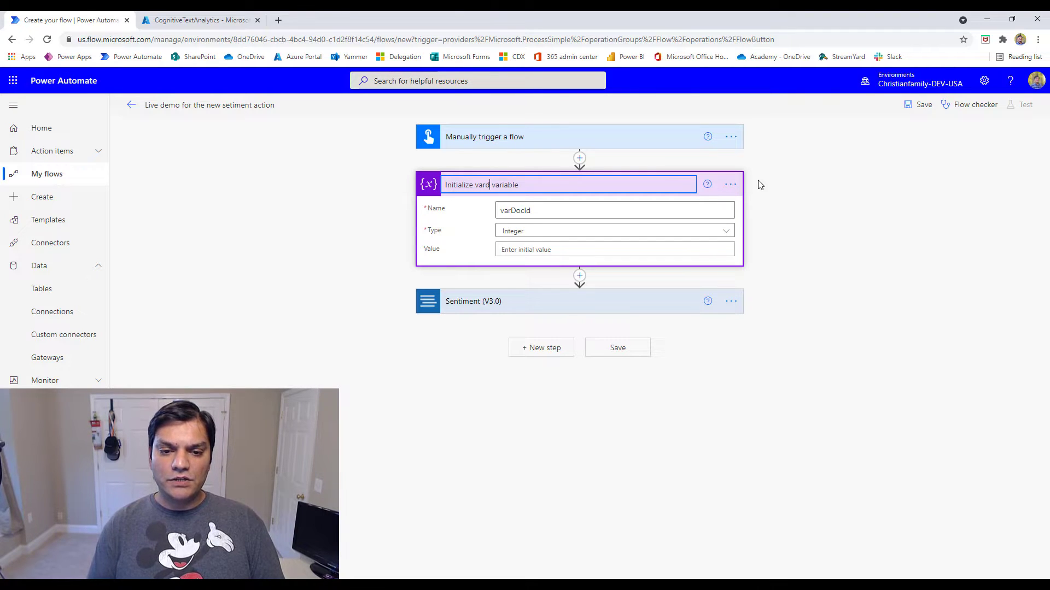
pyautogui.press('BackSpace')
pyautogui.write('DocI')
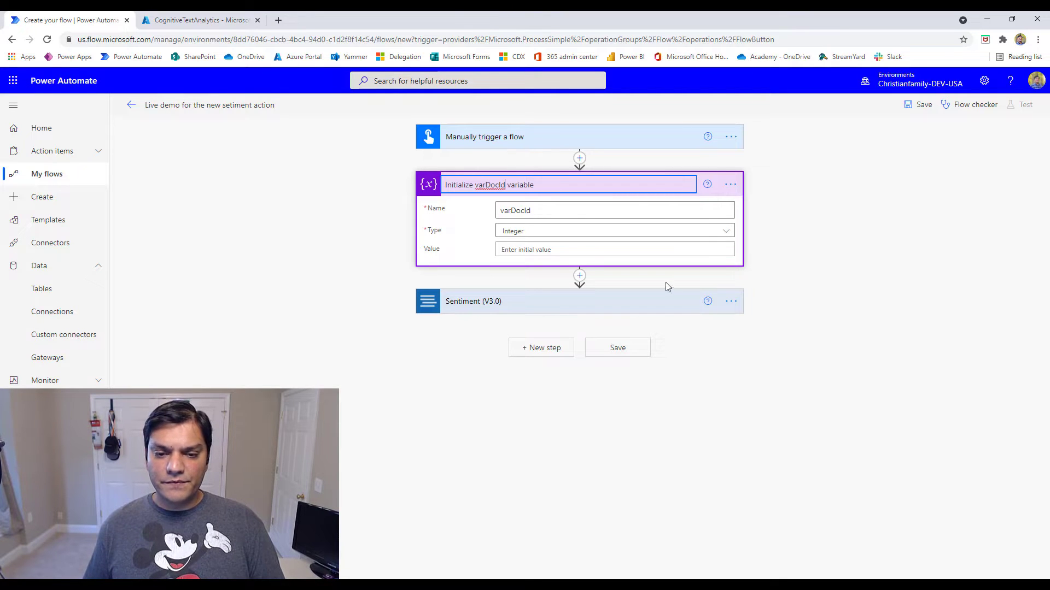
# Step: Set the initial value of the varDocId variable to 1
pyautogui.click(659, 251)
pyautogui.write('1')
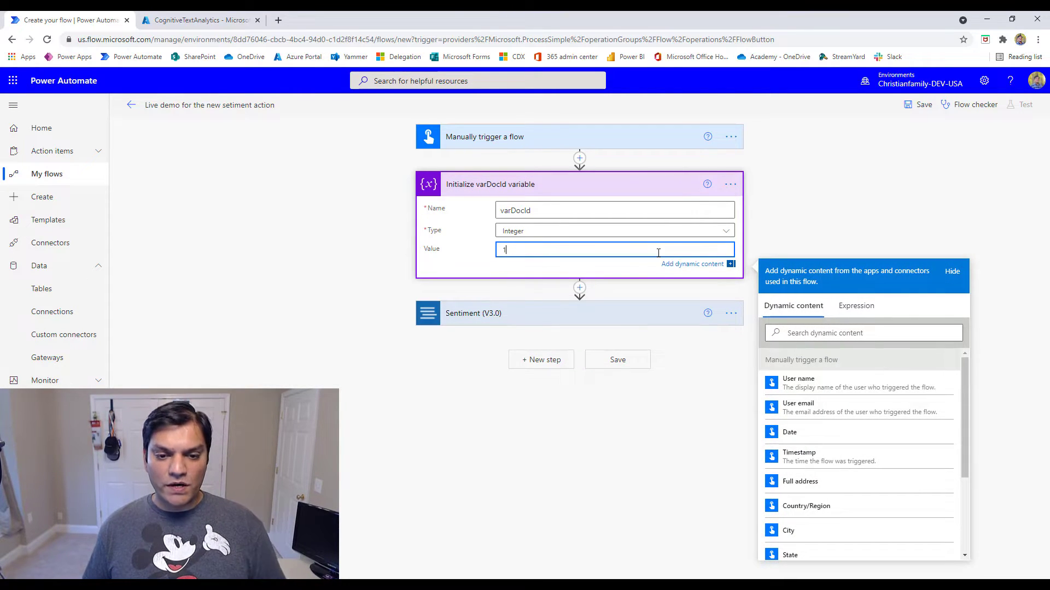
pyautogui.click(520, 433)
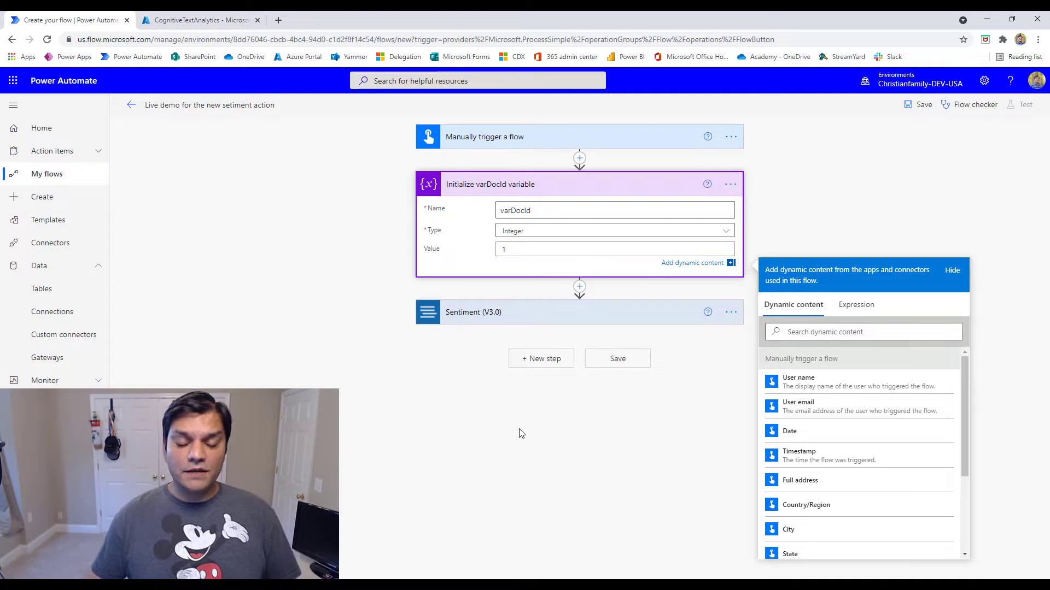
# Step: In the Sentiment action, fill the document id with the varDocId variable and the document text with the trigger's Input
pyautogui.click(549, 301)
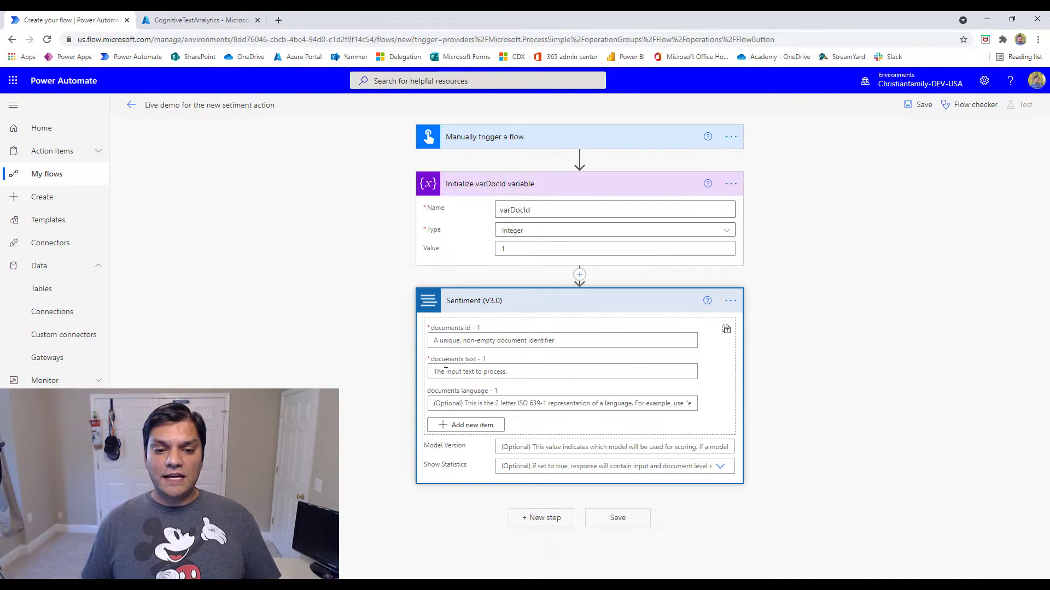
pyautogui.click(461, 341)
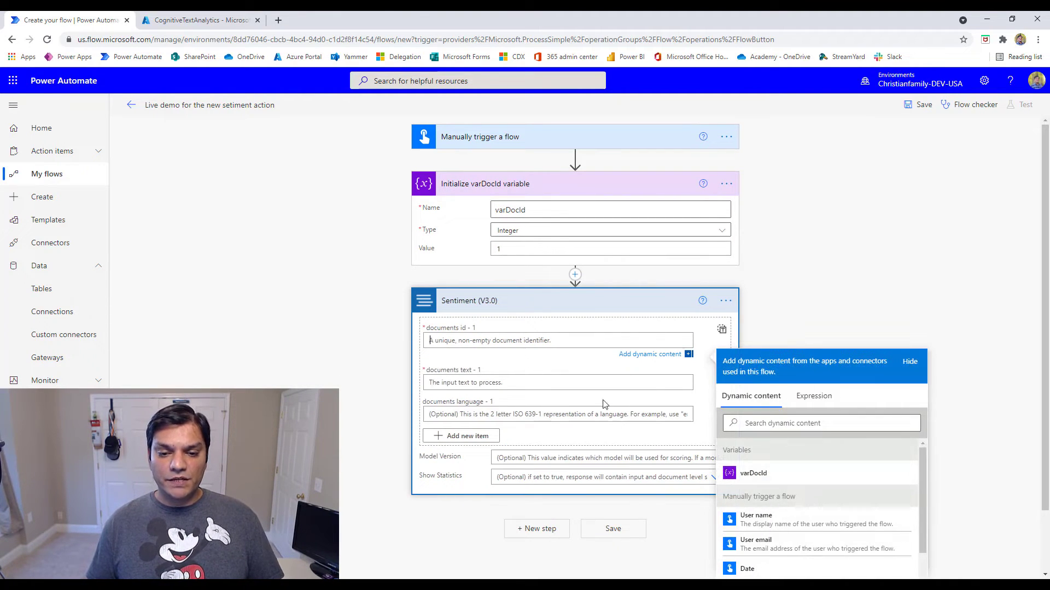
pyautogui.click(742, 480)
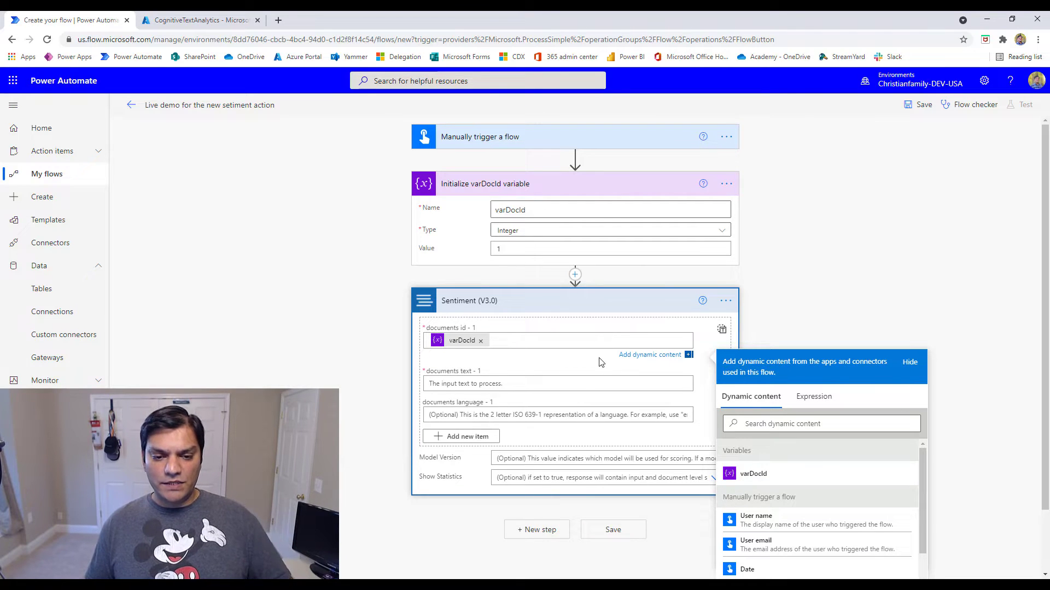
pyautogui.click(565, 395)
pyautogui.scroll(-2, 564, 395)
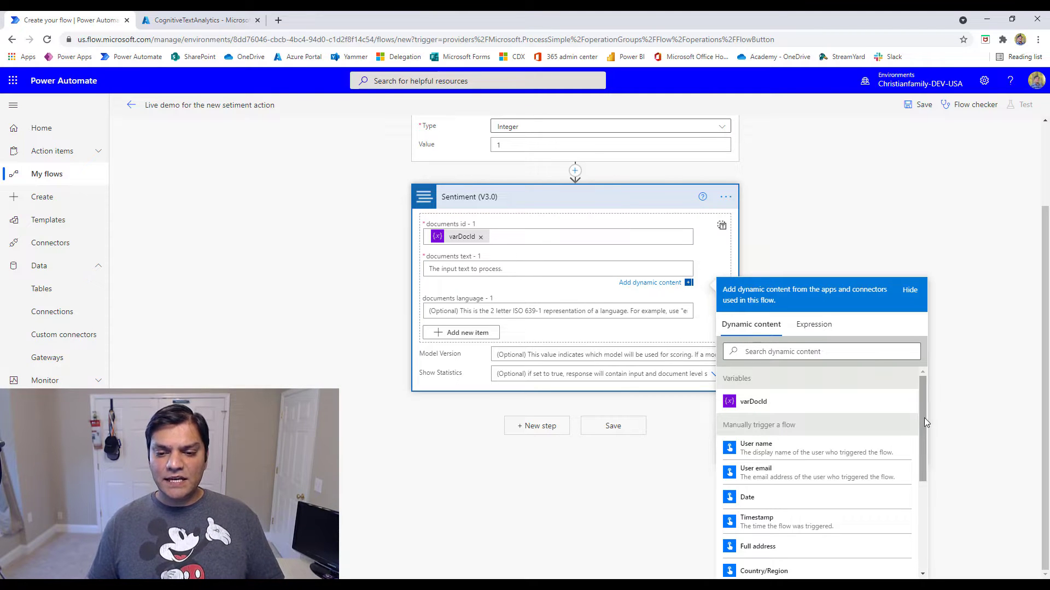
pyautogui.scroll(-3, 924, 421)
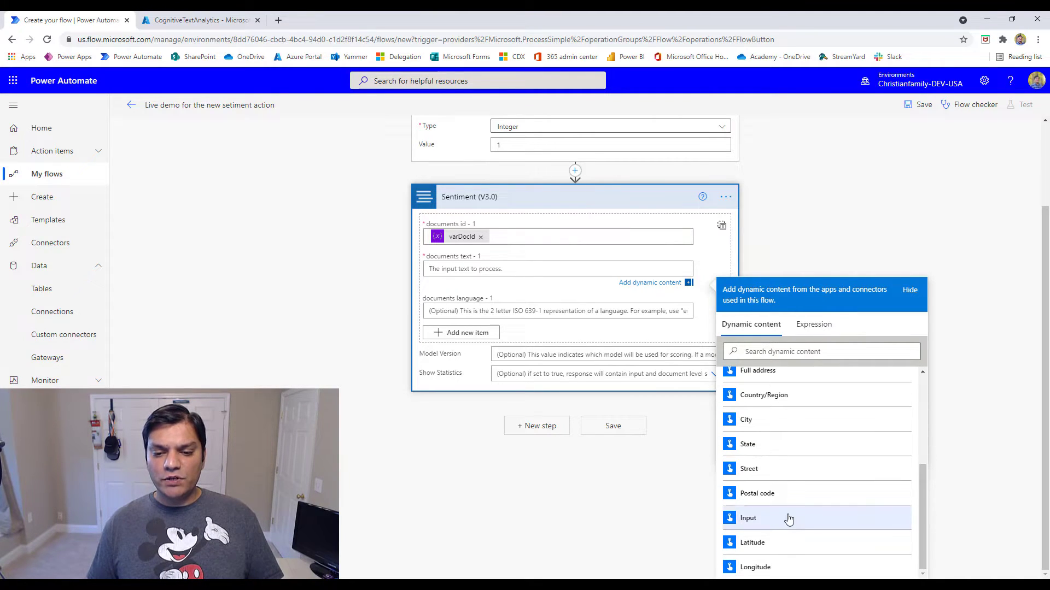
pyautogui.click(761, 523)
pyautogui.scroll(4, 314, 221)
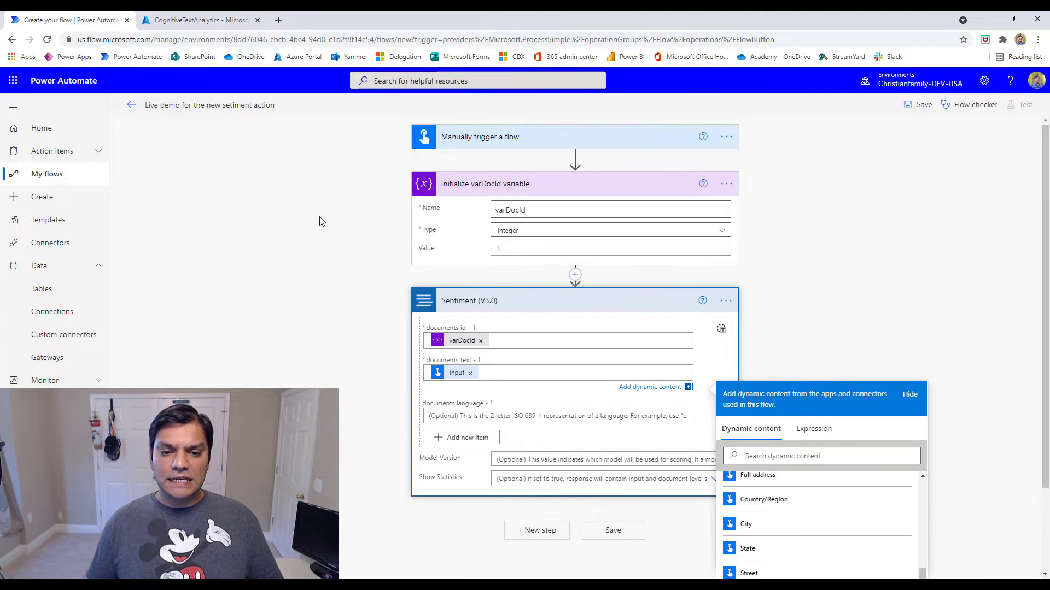
# Step: Expand the manual trigger, save the flow and check it for errors and warnings with the Flow checker
pyautogui.click(470, 162)
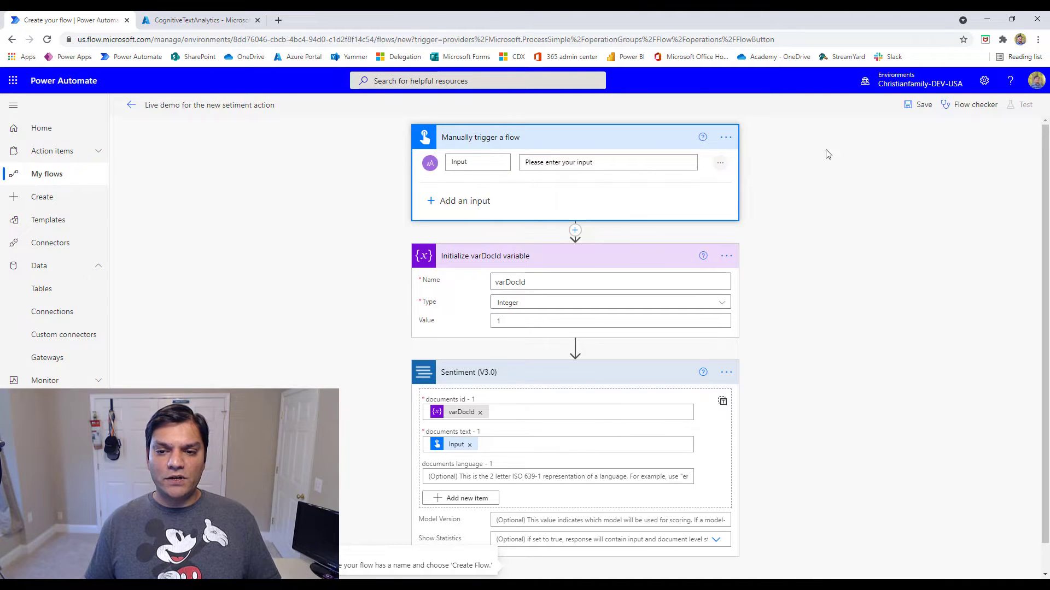
pyautogui.click(921, 105)
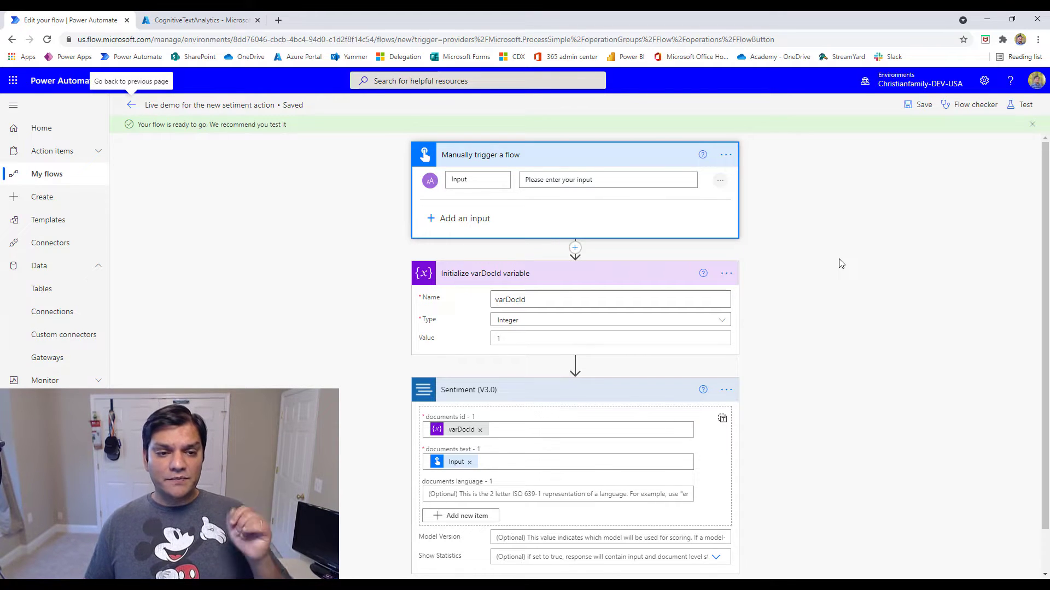
pyautogui.click(968, 105)
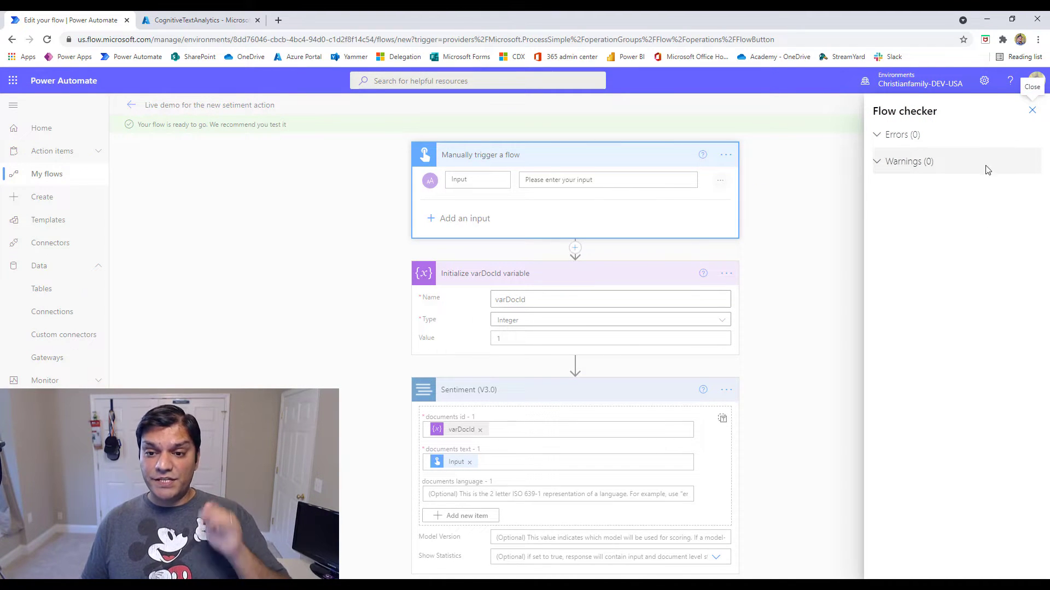
pyautogui.click(1032, 109)
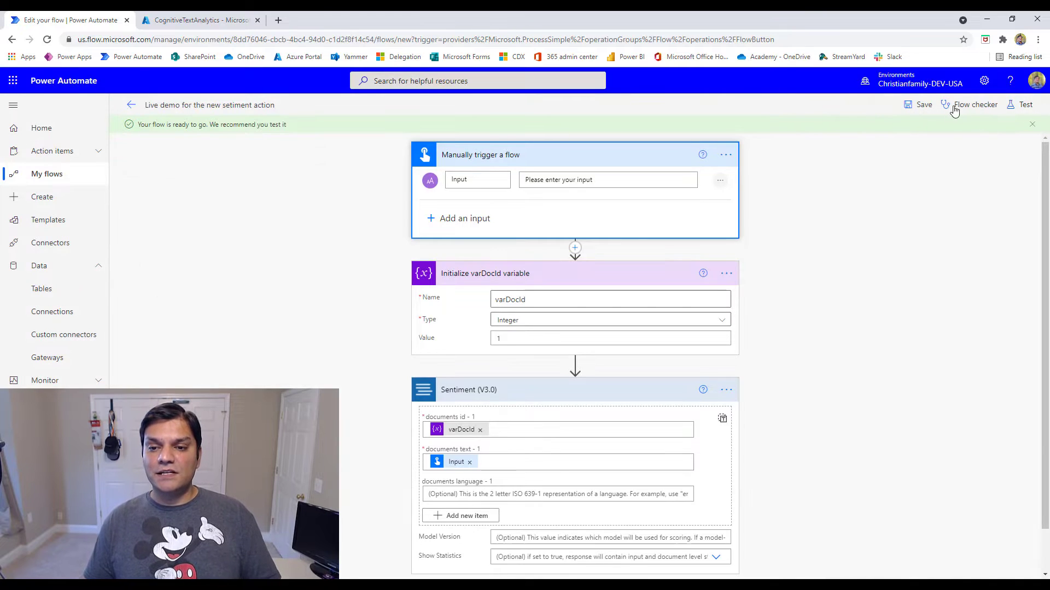
# Step: Start a manual test of the flow and accept its Text Analytics connection
pyautogui.click(1024, 105)
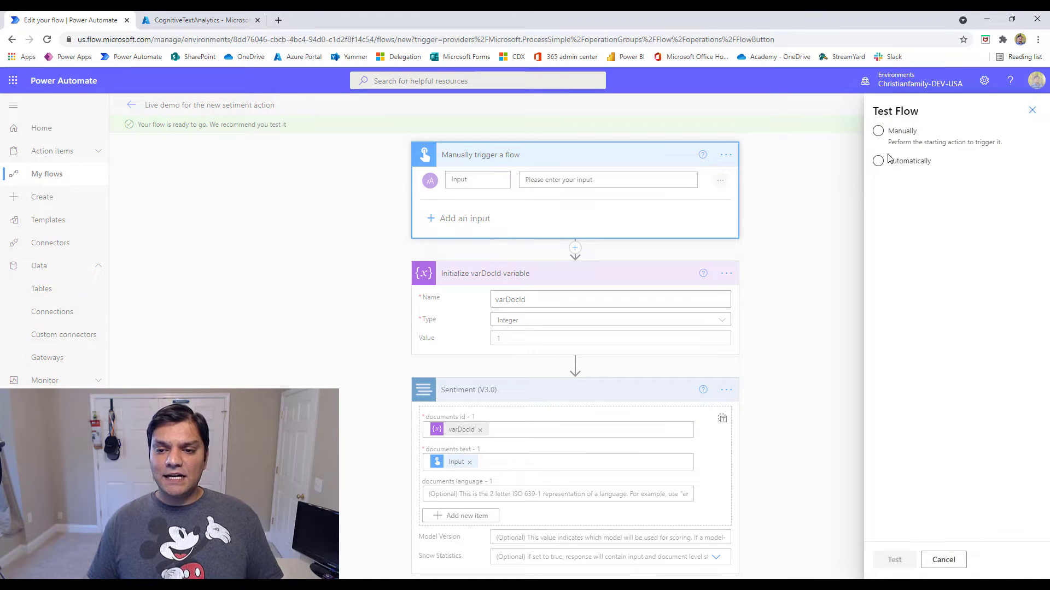
pyautogui.click(876, 132)
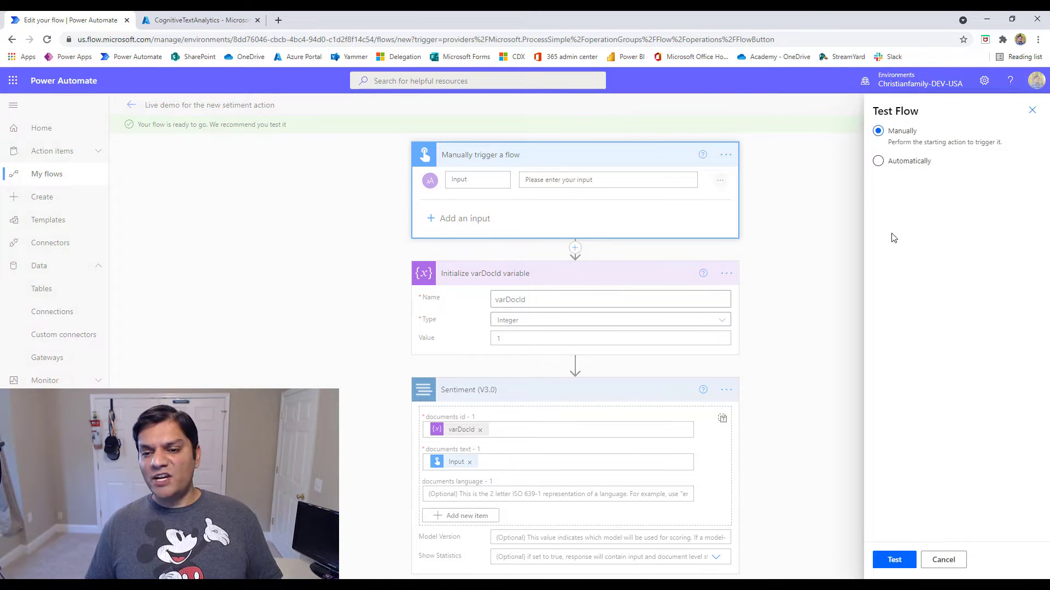
pyautogui.click(892, 559)
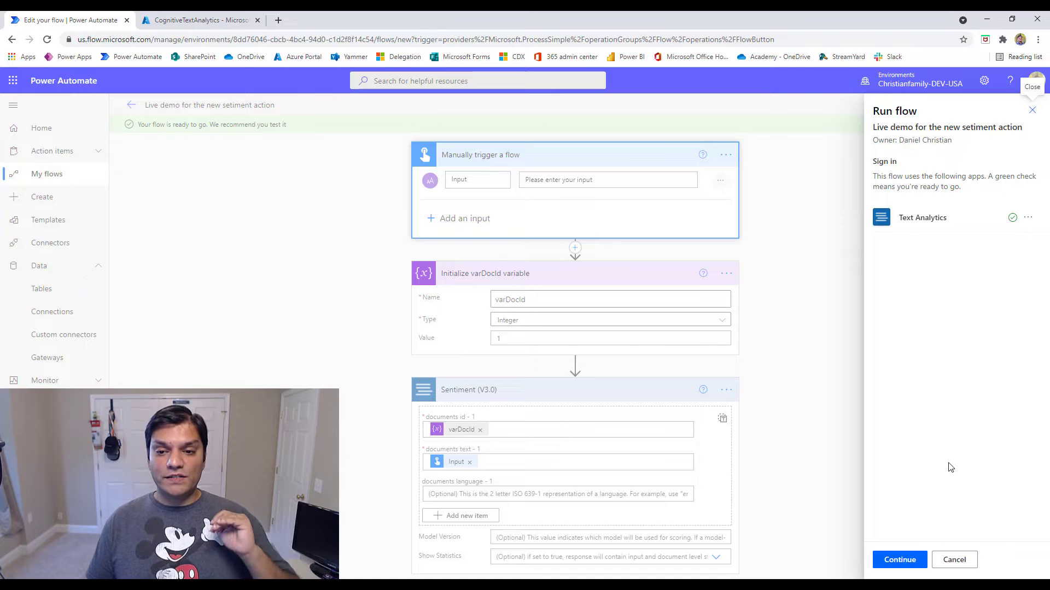
pyautogui.click(898, 560)
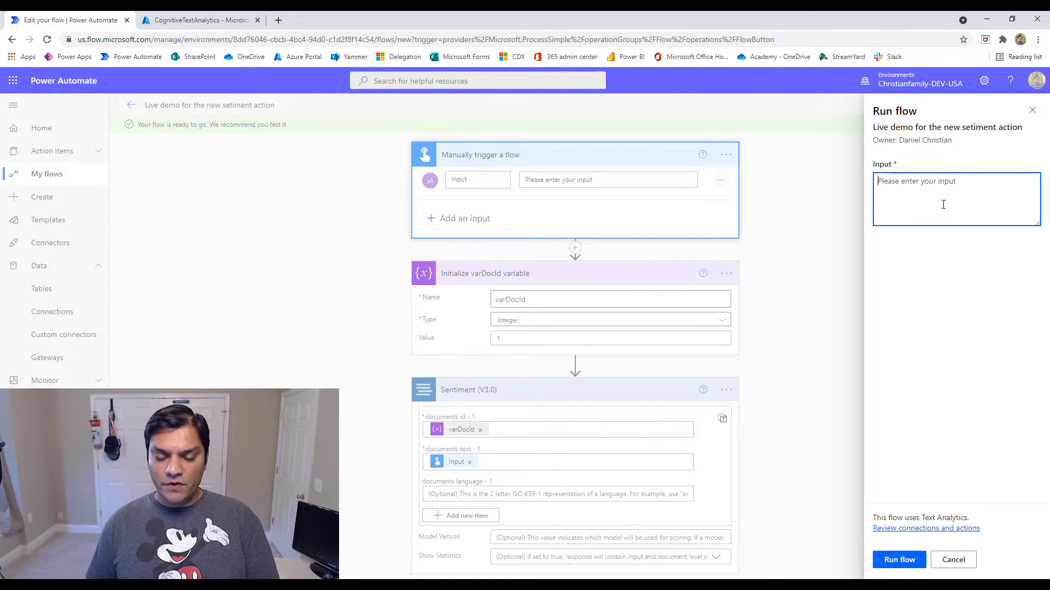
# Step: Run the flow with the input text "Sentiment Analytics is awesome" and open the run's results
pyautogui.write('Sentiment Analytics i')
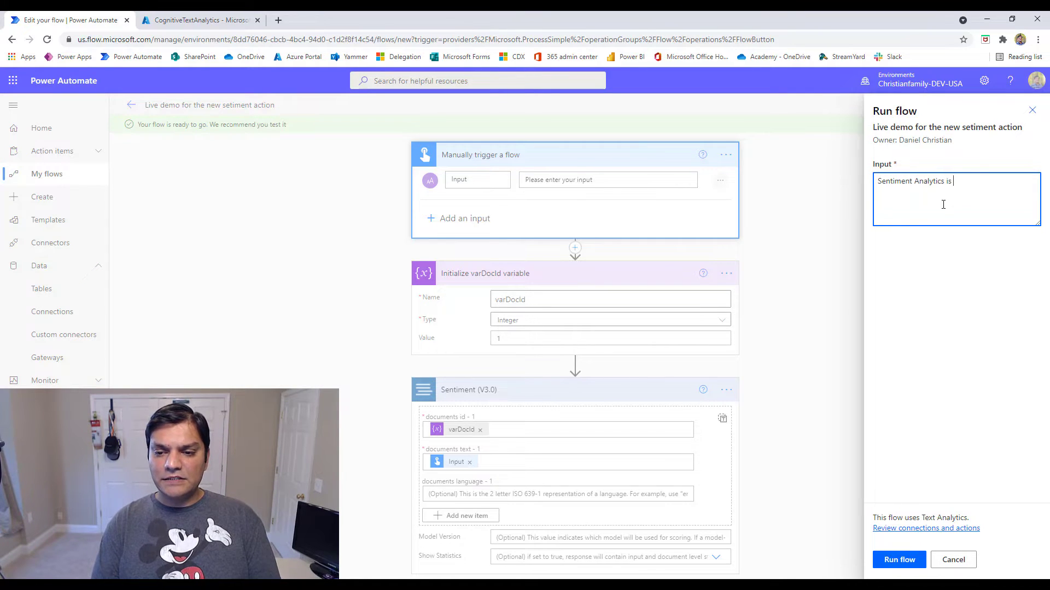
pyautogui.write('some')
pyautogui.click(917, 559)
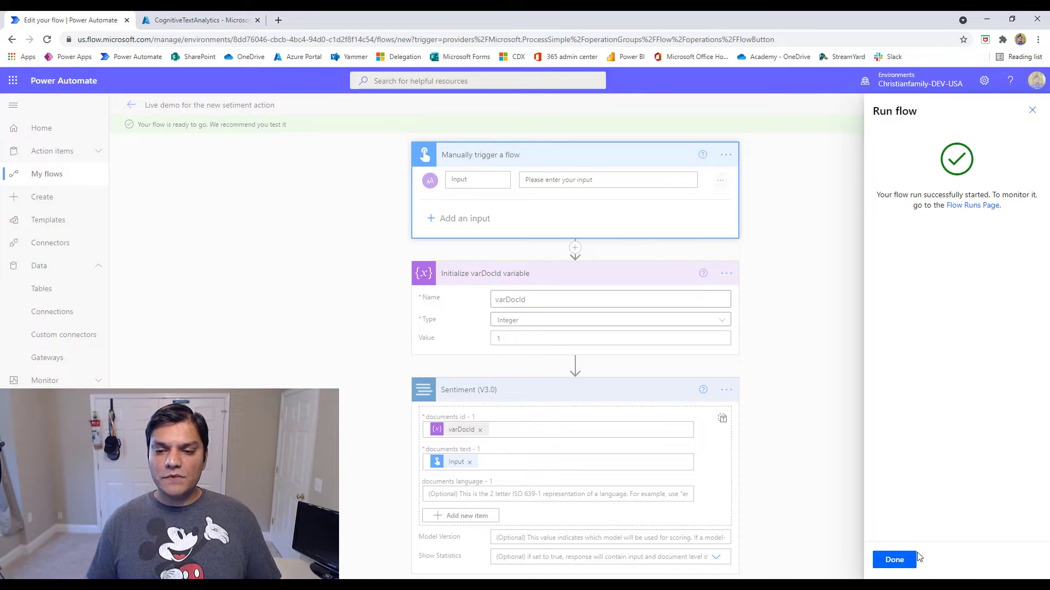
pyautogui.click(907, 563)
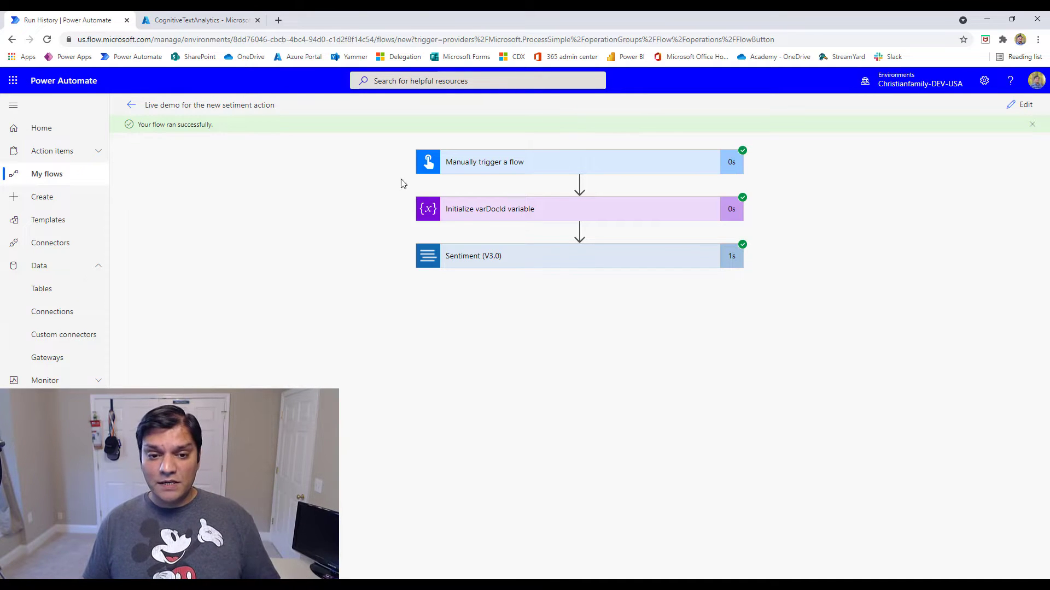
# Step: Review the run details of the manual trigger and the varDocId variable action
pyautogui.click(493, 172)
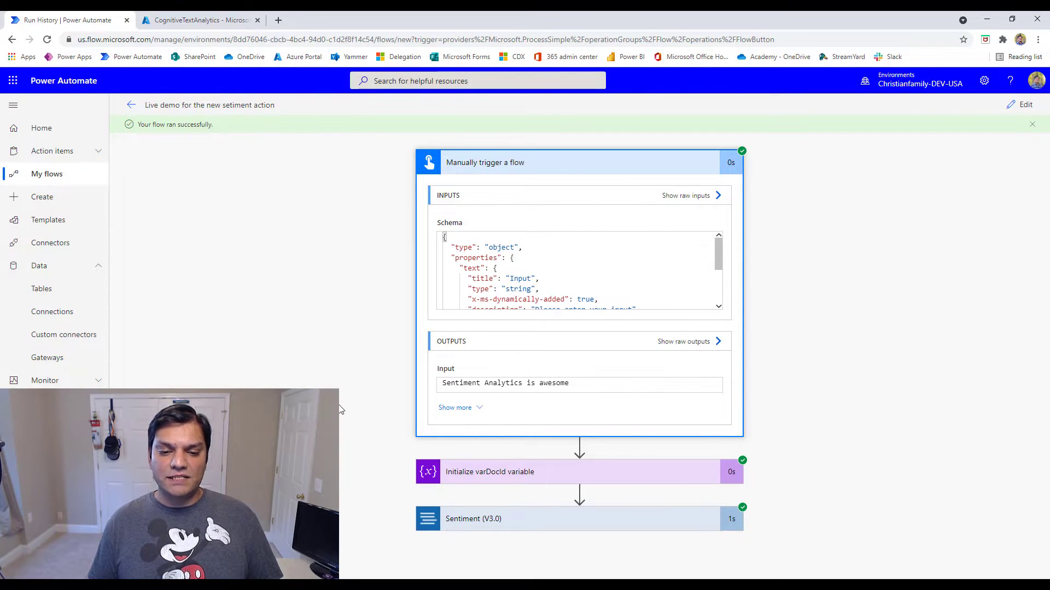
pyautogui.click(525, 473)
pyautogui.scroll(-3, 530, 492)
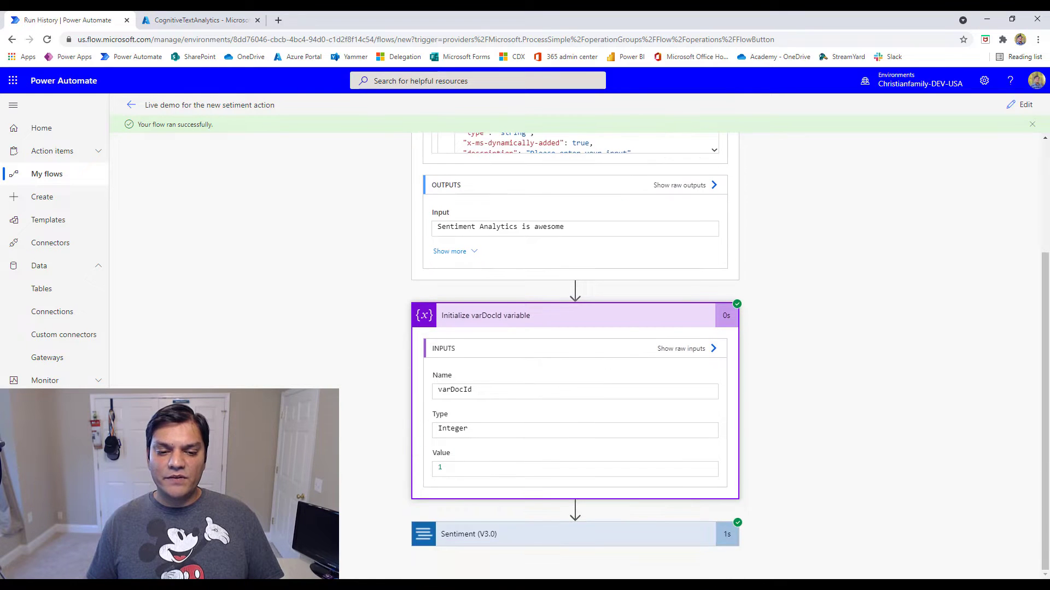
# Step: Examine the Sentiment action's run inputs and outputs, including the document's overall sentiment and confidence scores
pyautogui.click(526, 538)
pyautogui.scroll(-7, 526, 539)
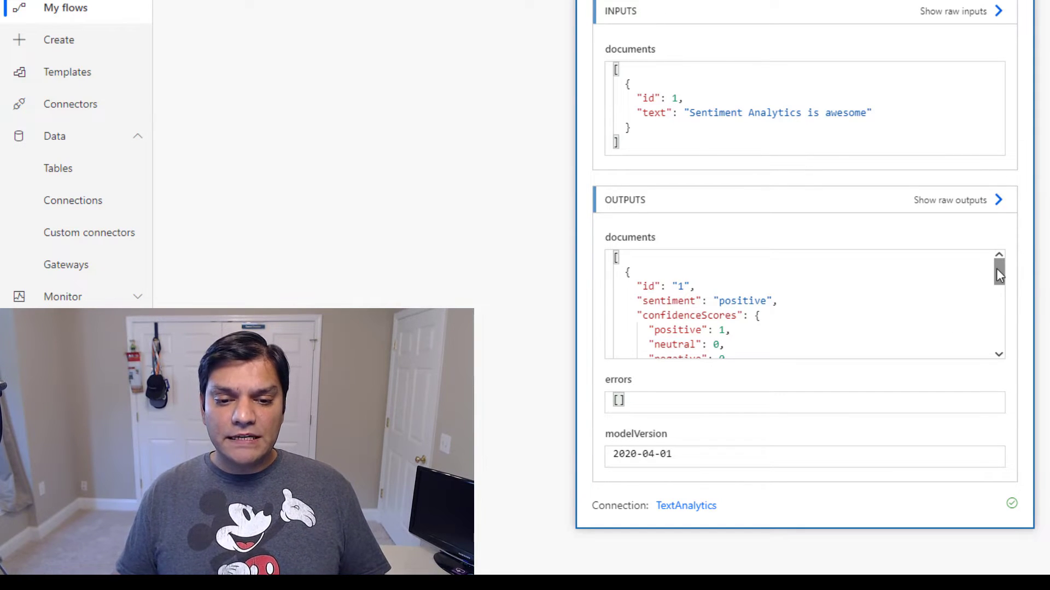
pyautogui.moveTo(996, 269); pyautogui.dragTo(996, 272)
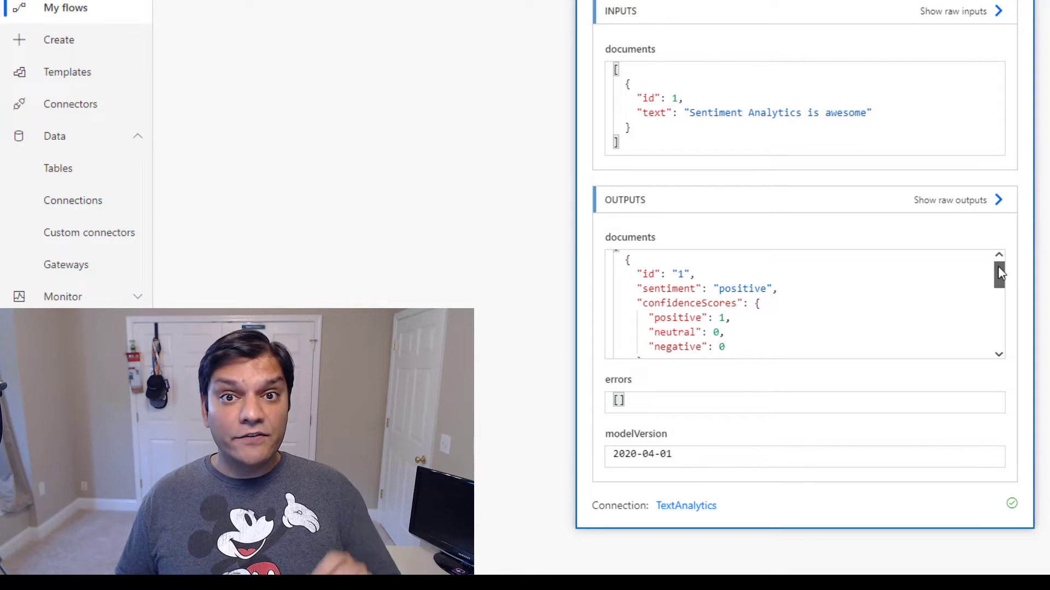
pyautogui.scroll(-1, 999, 270)
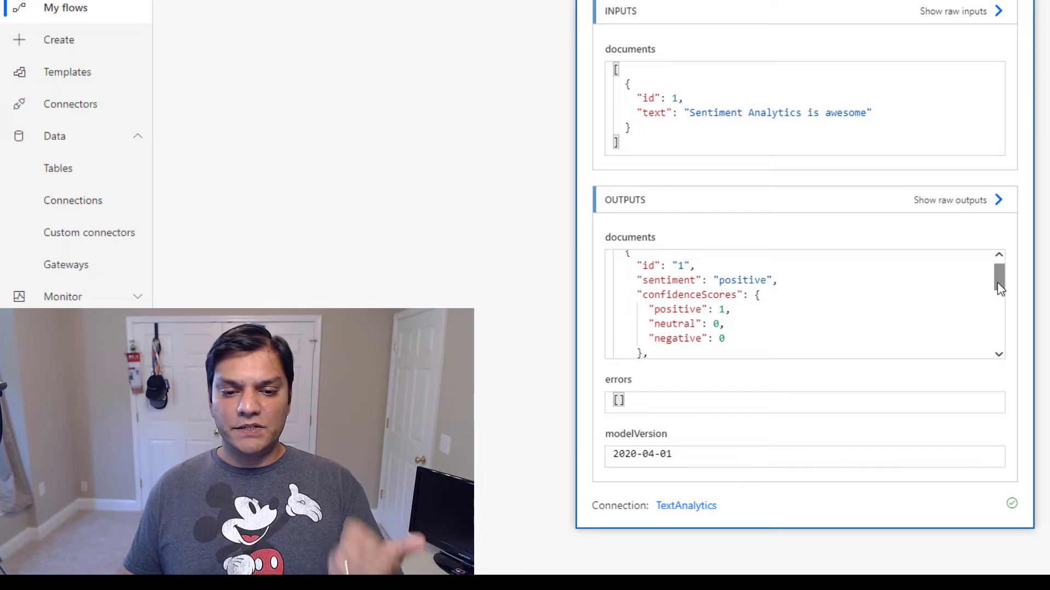
# Step: Examine the rest of the Sentiment action's document output and return to the flow's details page
pyautogui.moveTo(996, 281); pyautogui.dragTo(998, 353)
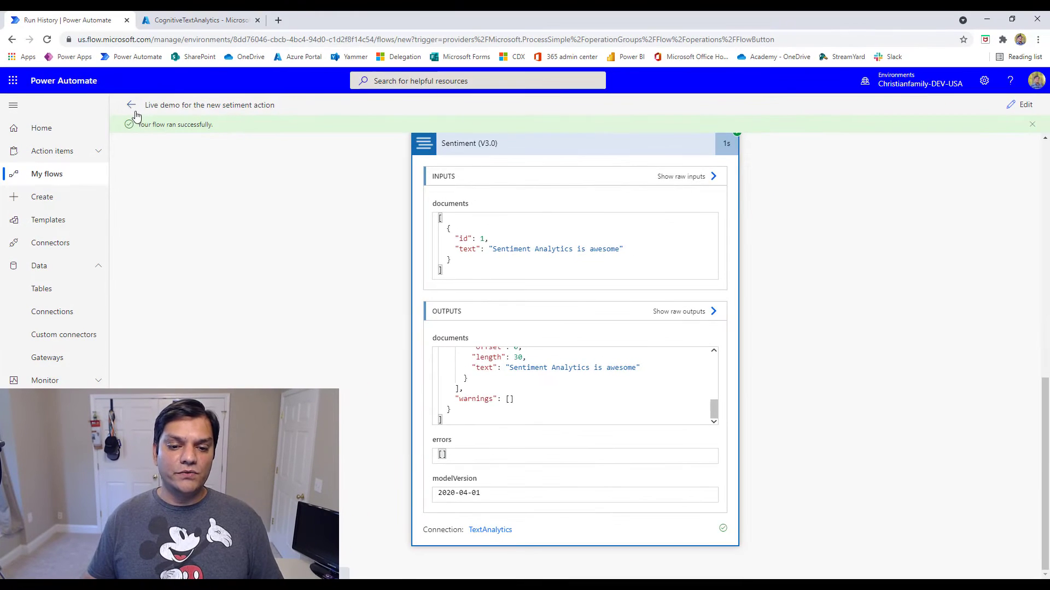
pyautogui.click(131, 104)
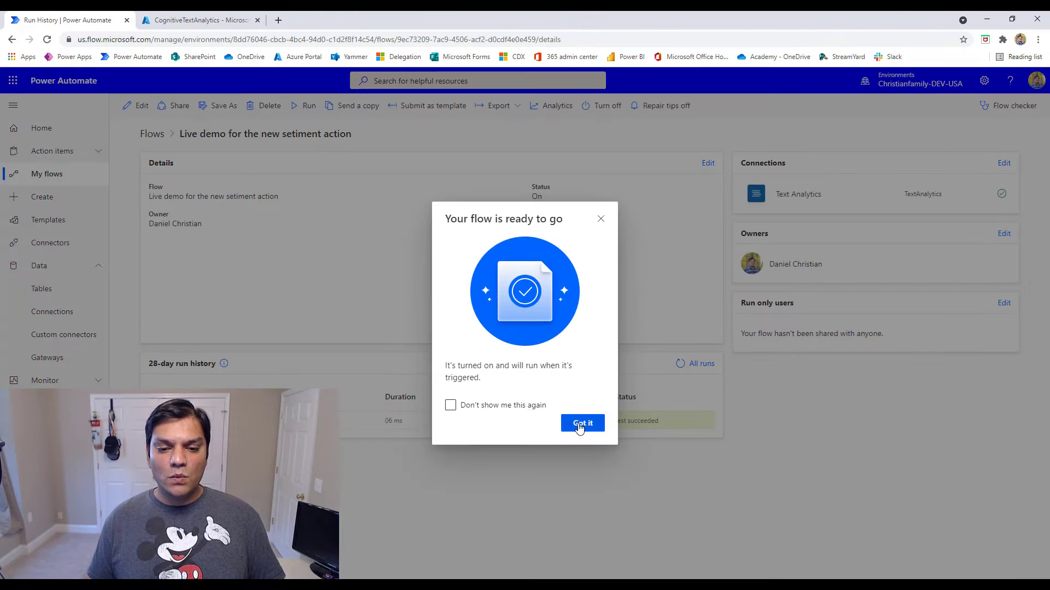
pyautogui.click(581, 425)
# Step: Run the flow with input "Don't forget to join the #RnD_Show. This are down to earth and two awesome MVPs with real world scenarios. Do forget to subscribe!"
pyautogui.click(302, 107)
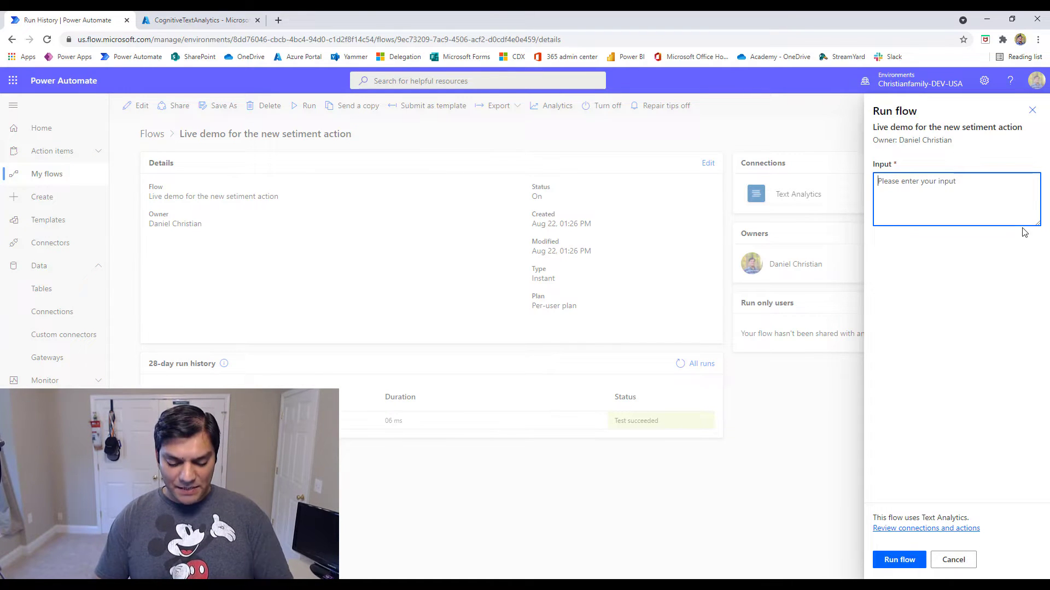
pyautogui.write("Don't forget to join the #RnD_Show. This are down to earth and two awesome MVPs with real world scenarios. Do forget to subsc")
pyautogui.write('ribe!')
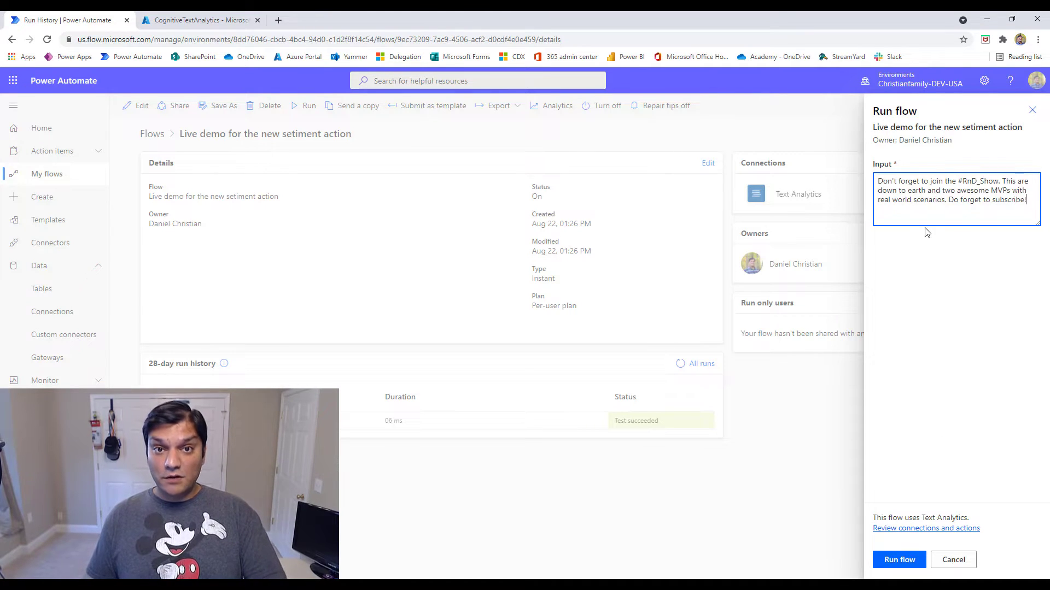
pyautogui.click(886, 560)
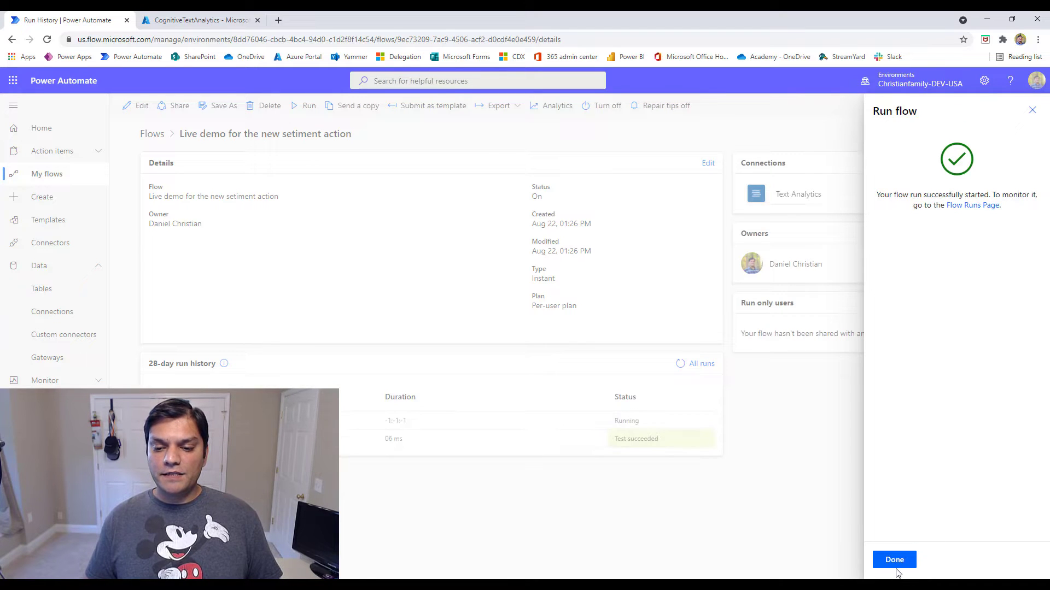
pyautogui.click(895, 563)
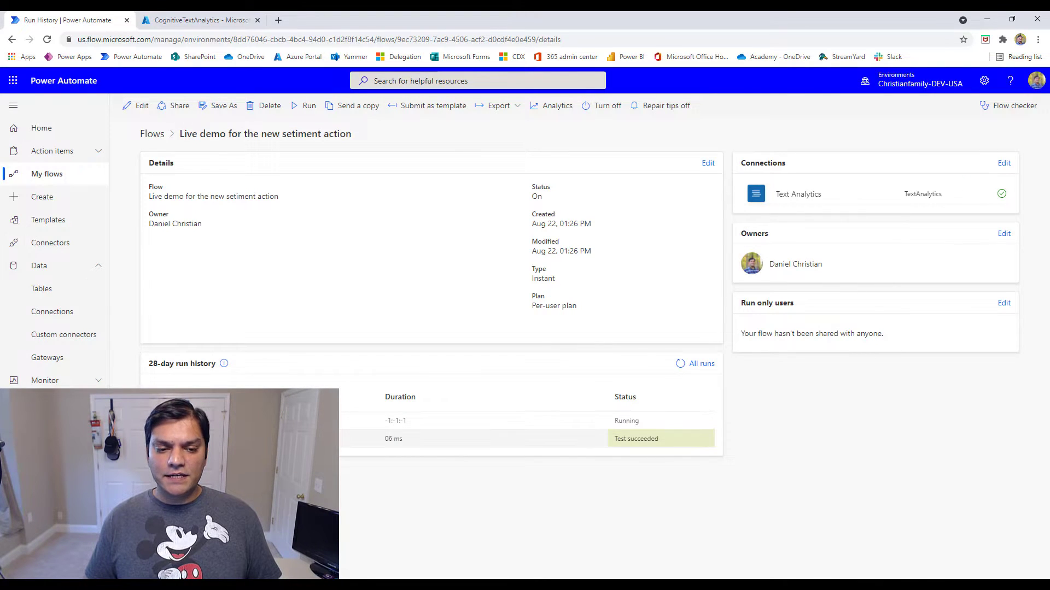
# Step: Open the newest run from the run history and review its manual trigger and varDocId variable details
pyautogui.click(274, 420)
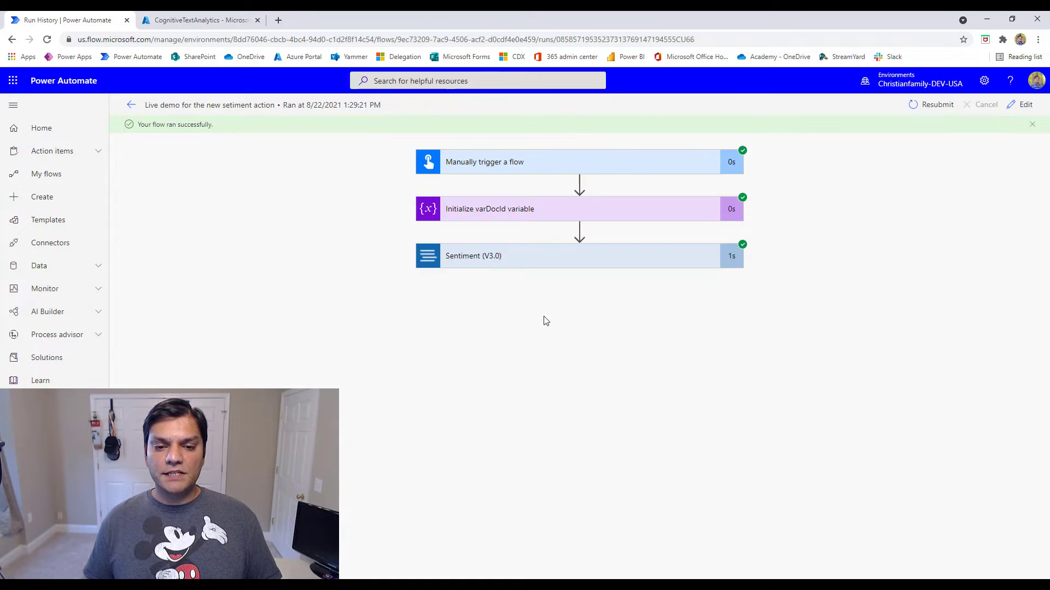
pyautogui.click(614, 170)
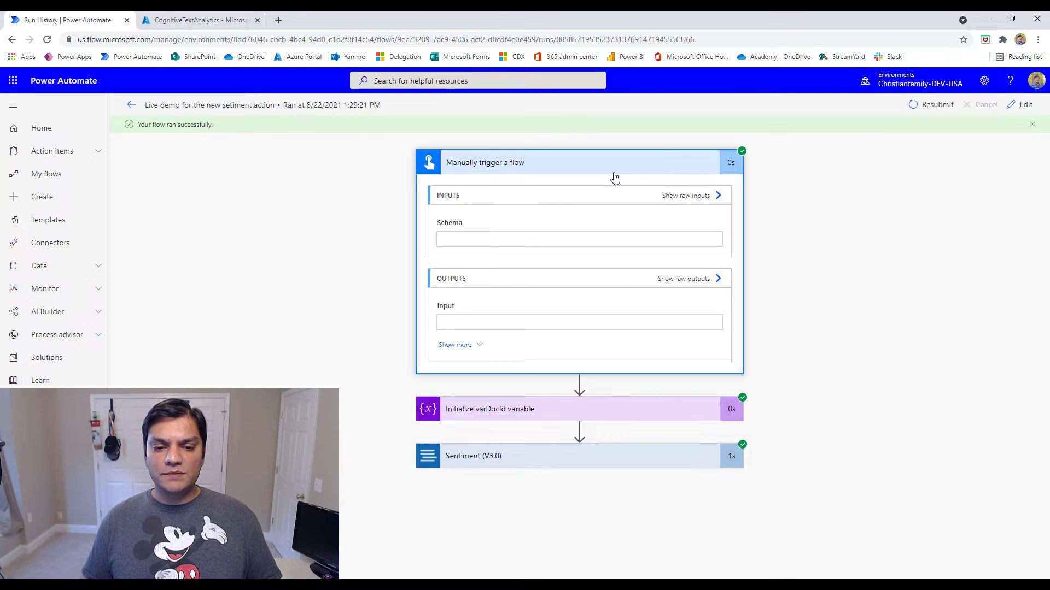
pyautogui.click(559, 170)
pyautogui.click(606, 213)
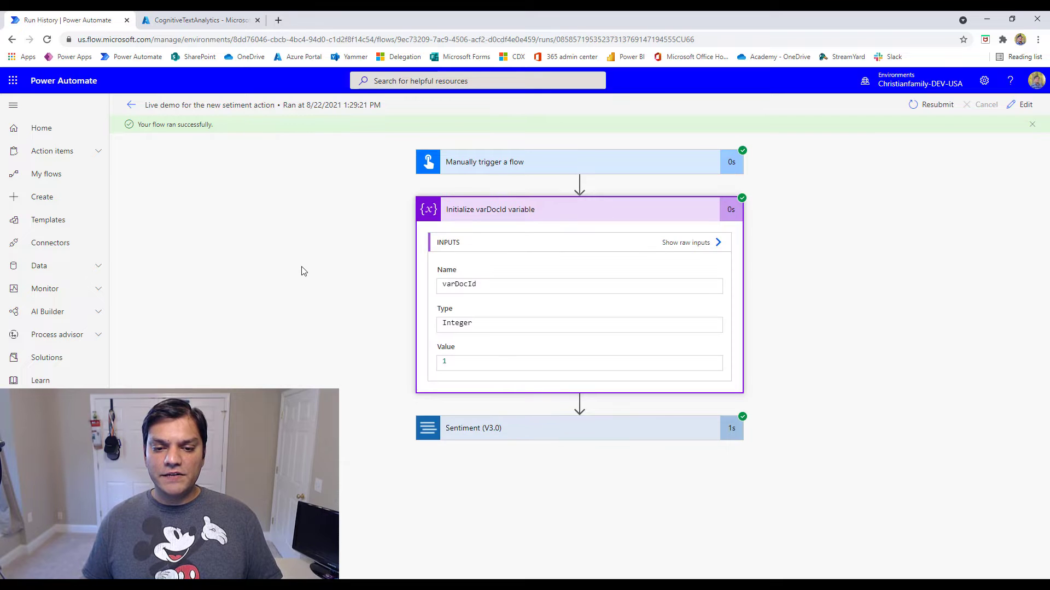
# Step: Examine the Sentiment (V3.0) output for the overall document sentiment and the first sentence's sentiment, confidence scores and text
pyautogui.click(547, 429)
pyautogui.scroll(-5, 367, 447)
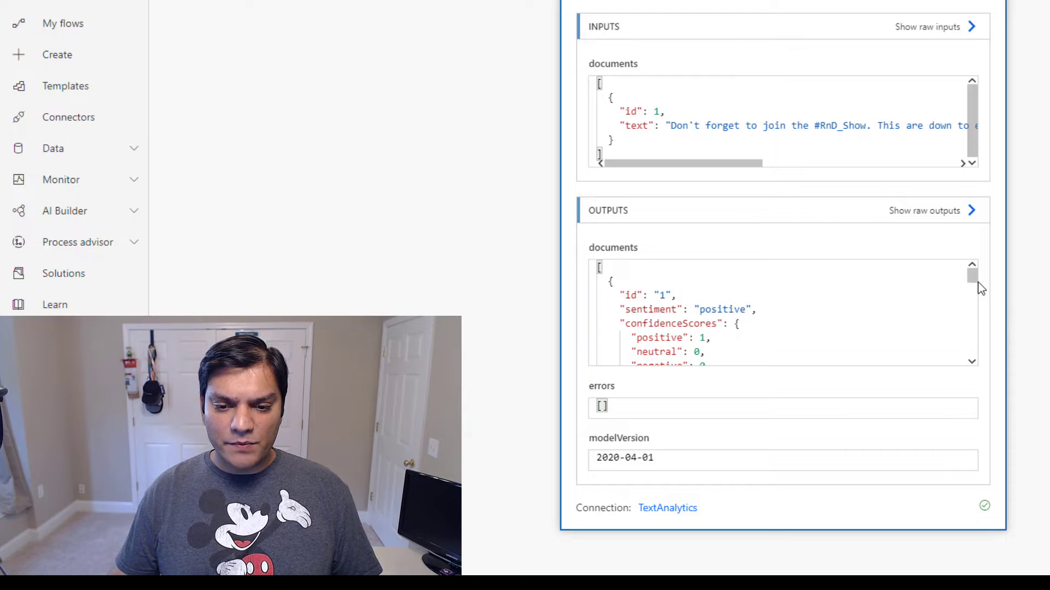
pyautogui.moveTo(974, 277); pyautogui.dragTo(977, 287)
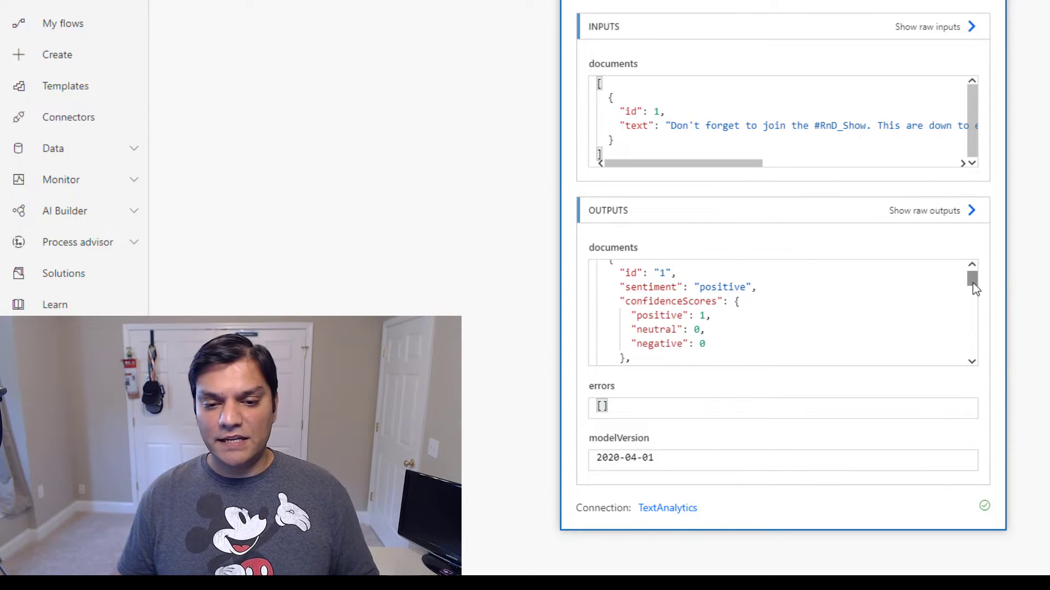
pyautogui.moveTo(973, 283); pyautogui.dragTo(974, 298)
pyautogui.scroll(-1, 972, 294)
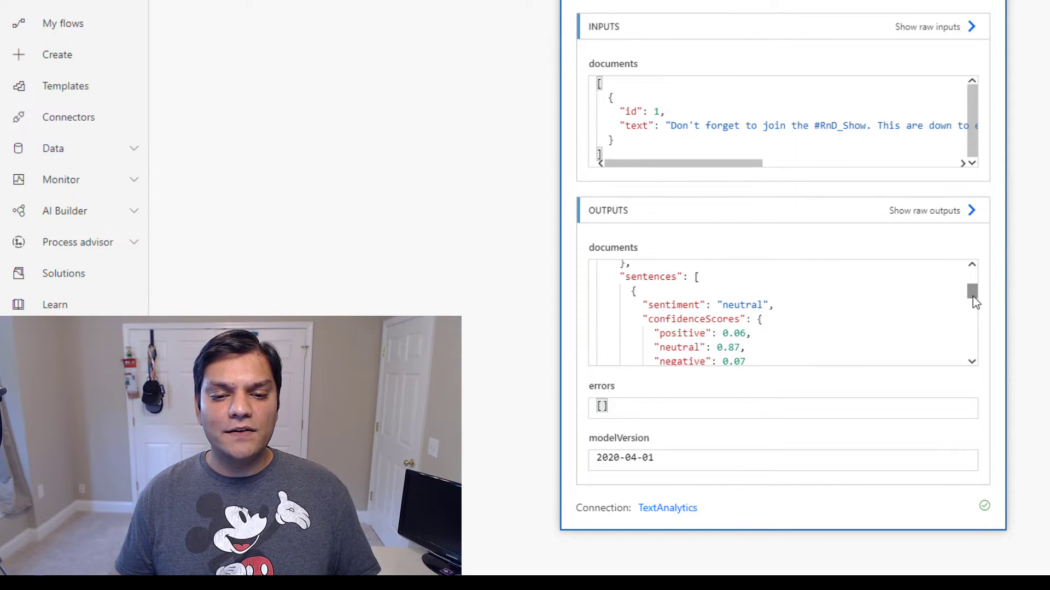
pyautogui.moveTo(973, 296); pyautogui.dragTo(973, 301)
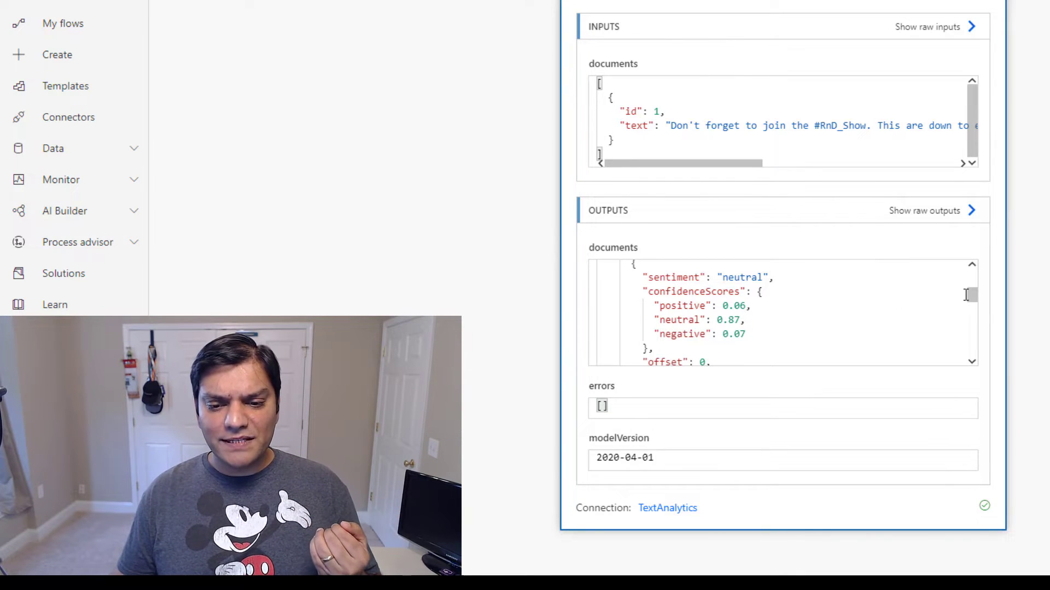
pyautogui.moveTo(972, 294); pyautogui.dragTo(973, 305)
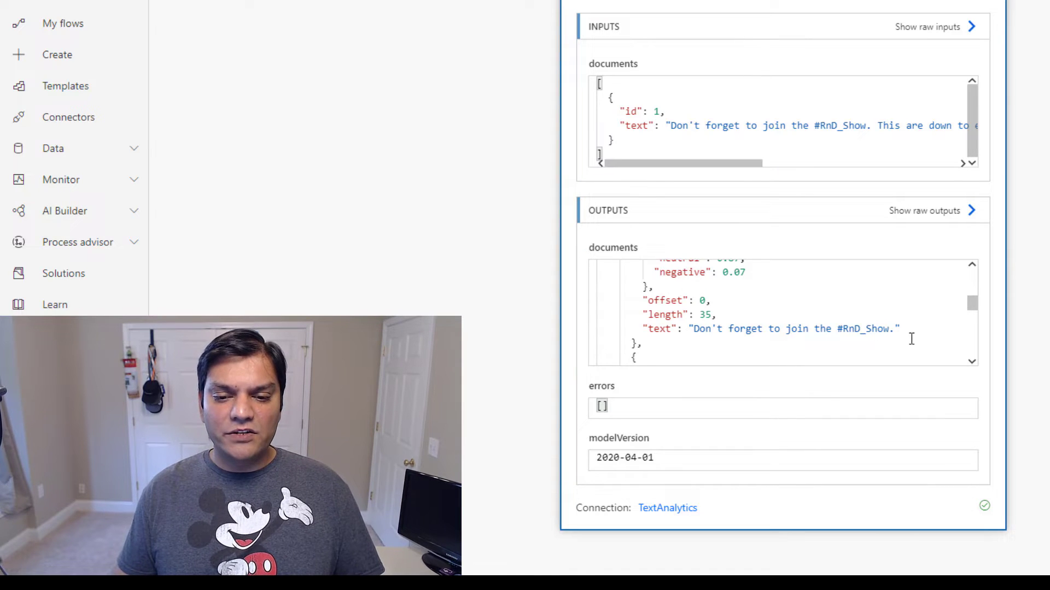
pyautogui.moveTo(973, 306); pyautogui.dragTo(973, 300)
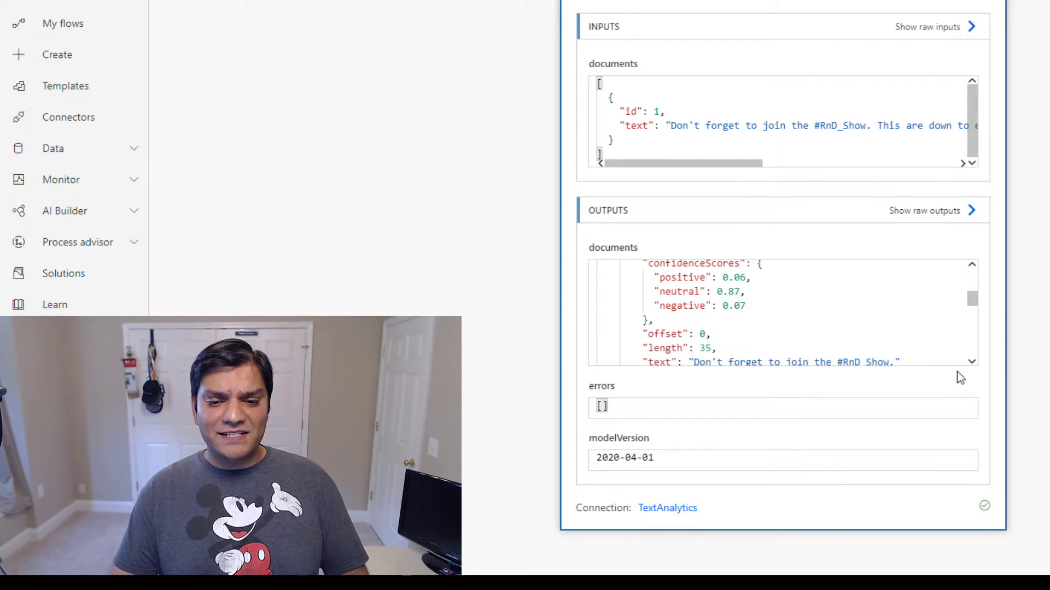
# Step: Examine the sentiment, confidence scores, offset, length and text returned for the second and third sentences
pyautogui.click(972, 362)
pyautogui.click(972, 363)
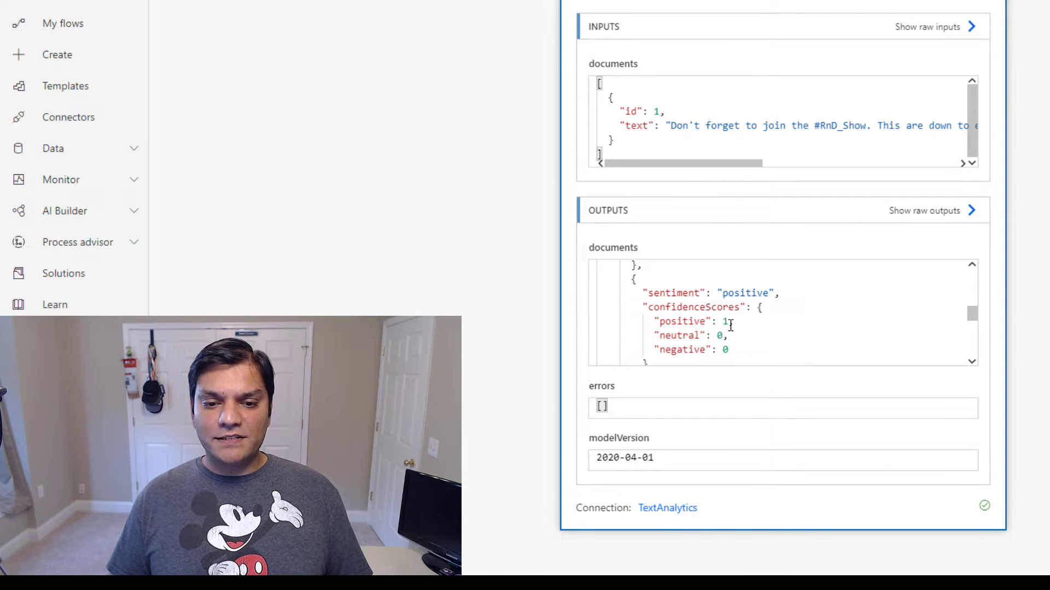
pyautogui.moveTo(972, 313); pyautogui.dragTo(972, 324)
pyautogui.moveTo(761, 363)
pyautogui.mouseDown()
pyautogui.moveTo(871, 363)
pyautogui.moveTo(775, 365)
pyautogui.mouseUp()
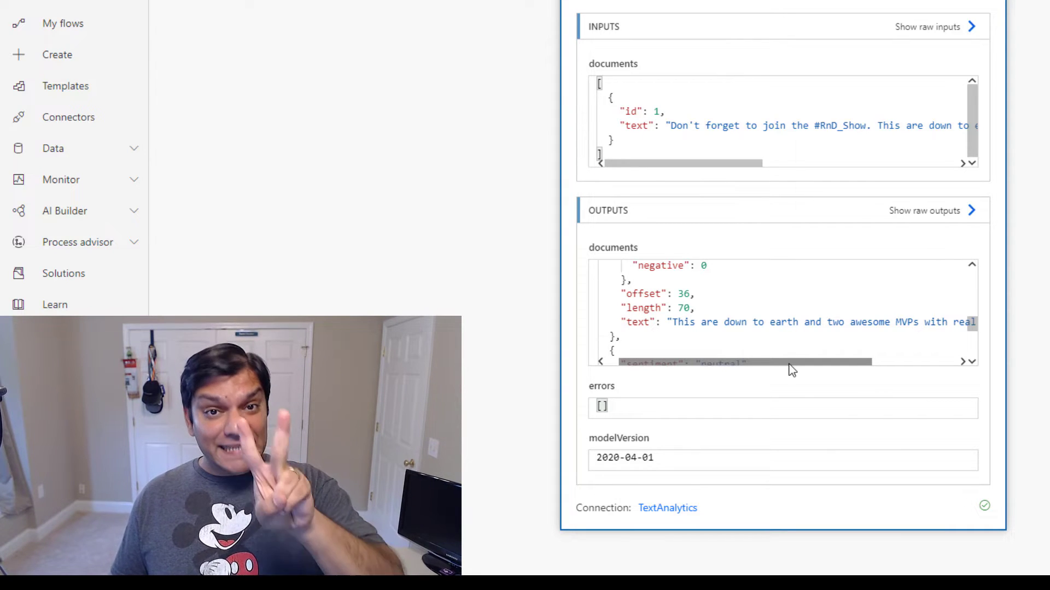
pyautogui.moveTo(972, 326); pyautogui.dragTo(972, 341)
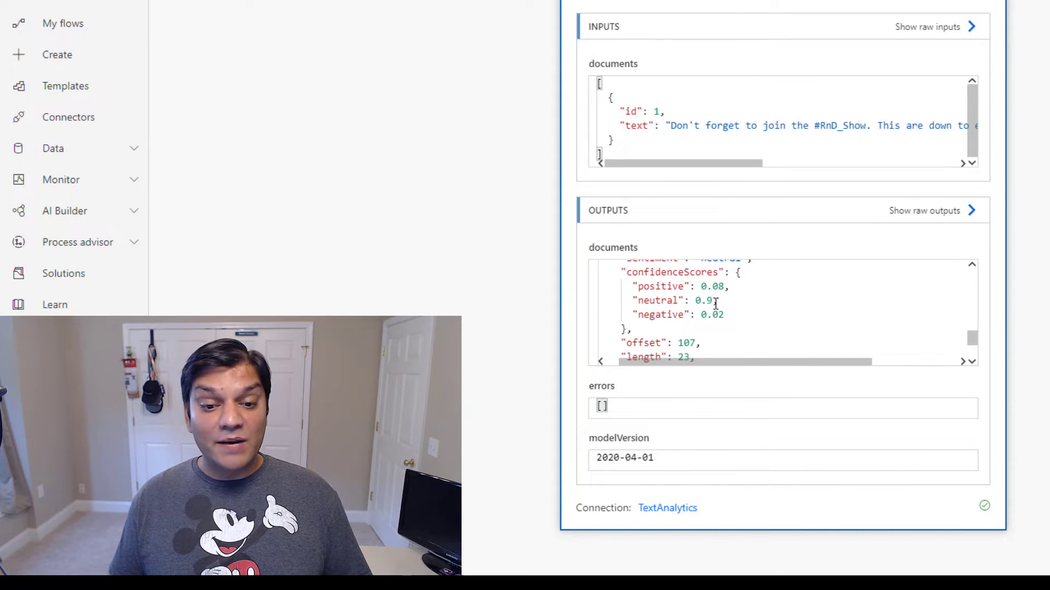
pyautogui.moveTo(972, 338); pyautogui.dragTo(972, 344)
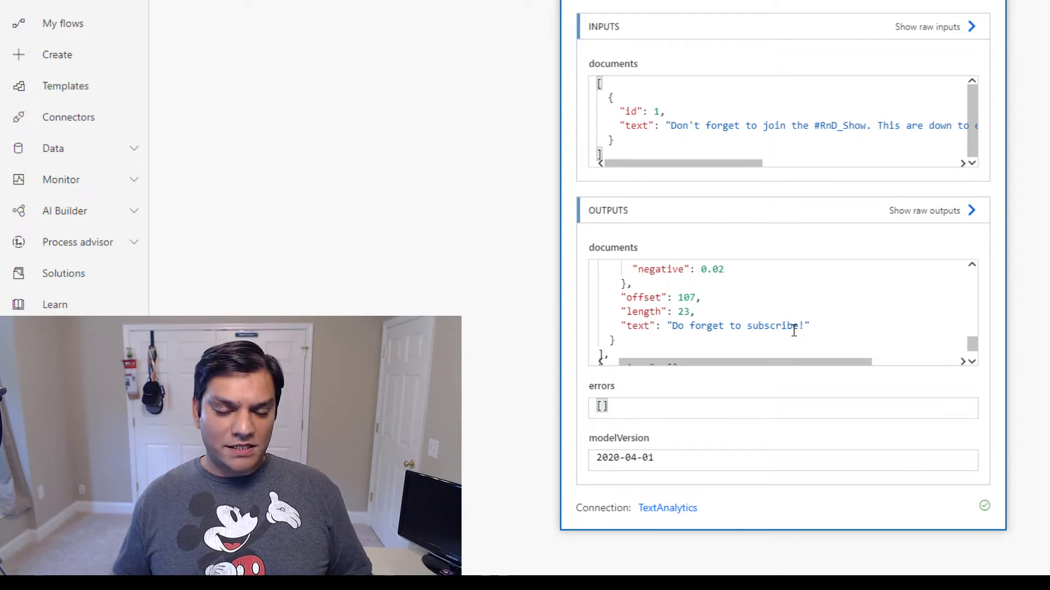
pyautogui.moveTo(972, 344); pyautogui.dragTo(972, 282)
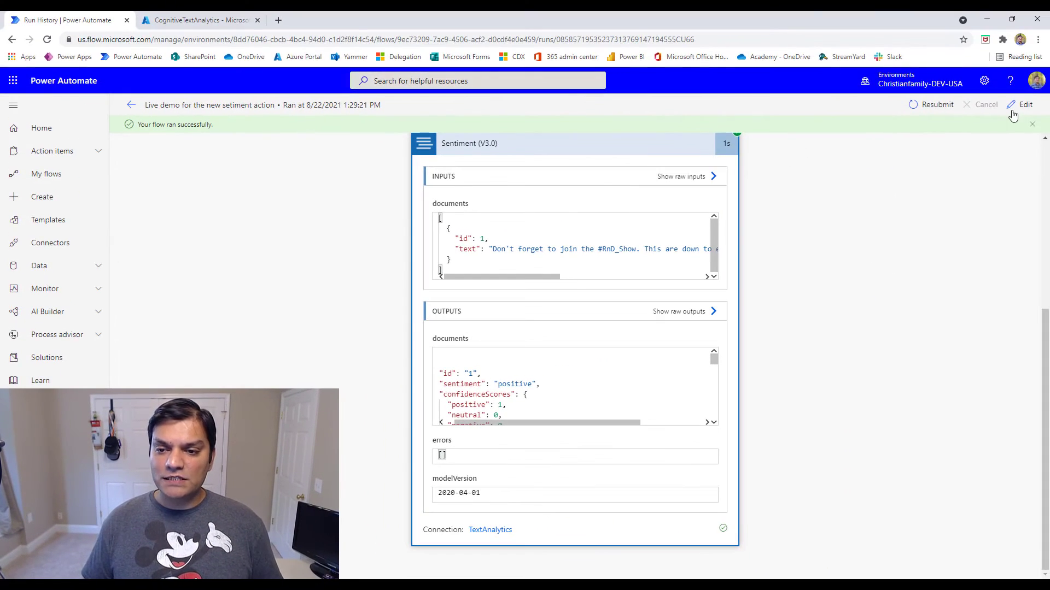
# Step: Open the flow for editing and insert an Initialize variable action between the varDocId variable and Sentiment (V3.0)
pyautogui.click(1023, 109)
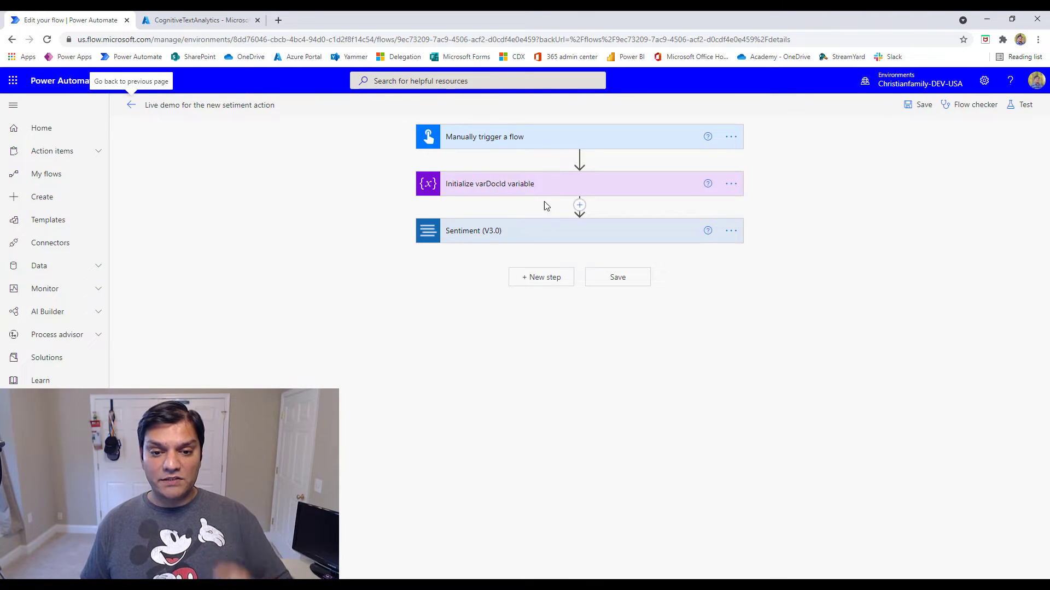
pyautogui.click(580, 206)
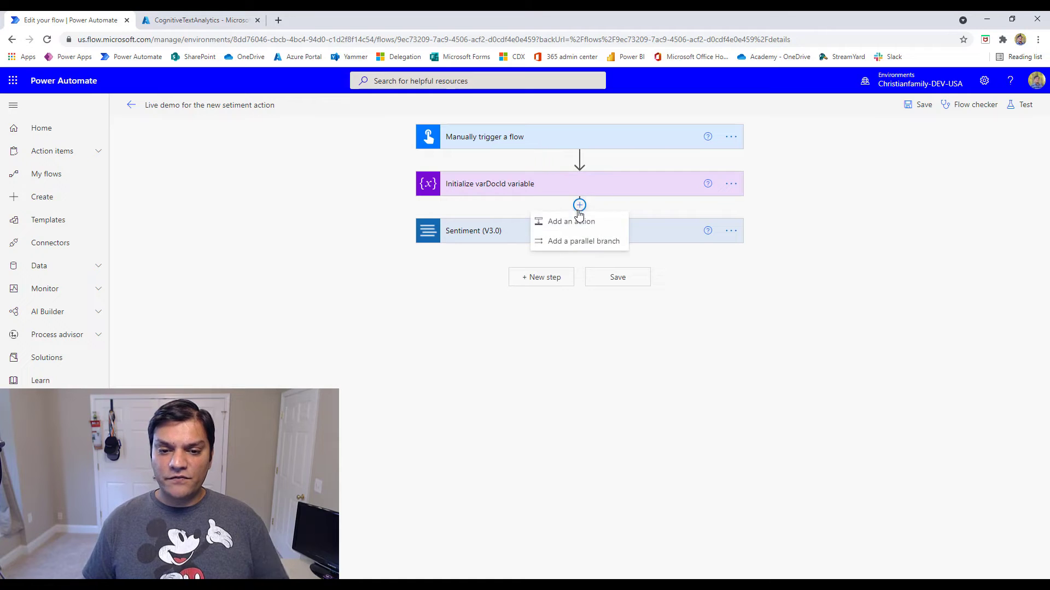
pyautogui.click(579, 222)
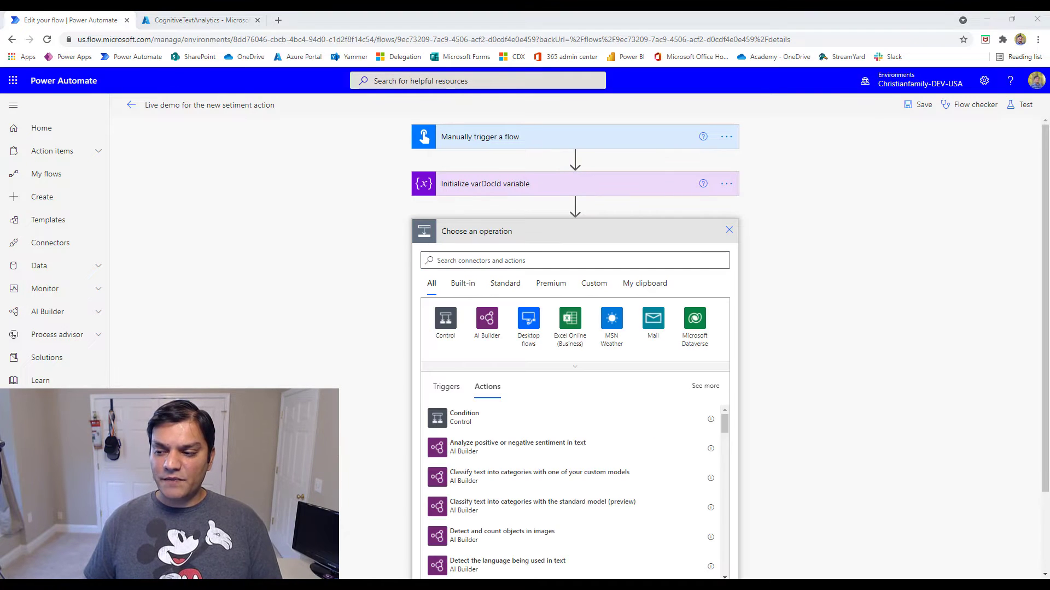
pyautogui.click(602, 264)
pyautogui.write('ini')
pyautogui.press('BackSpace')
pyautogui.press('BackSpace')
pyautogui.press('BackSpace')
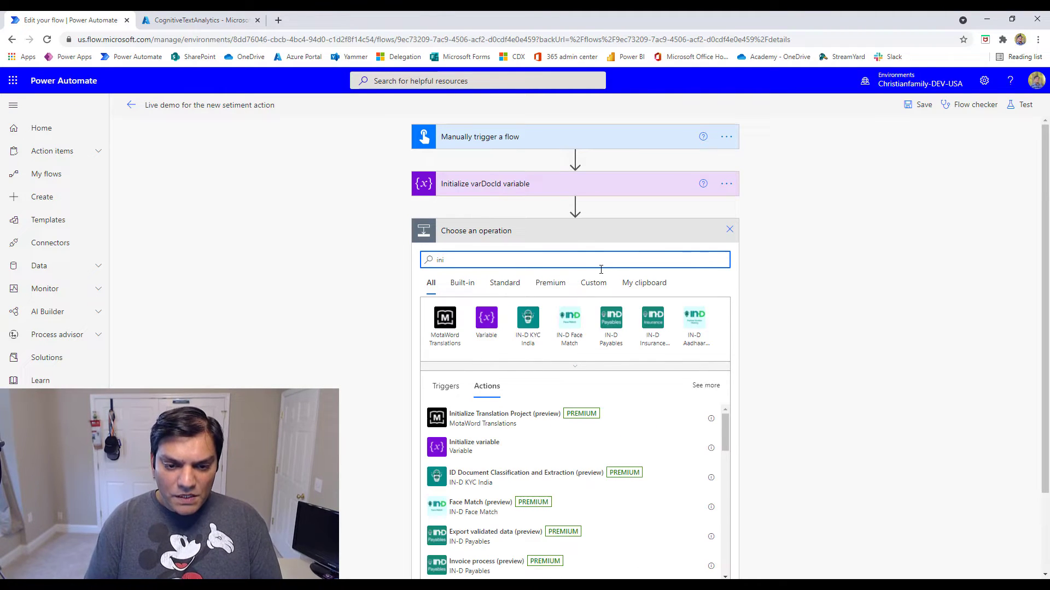
pyautogui.click(476, 447)
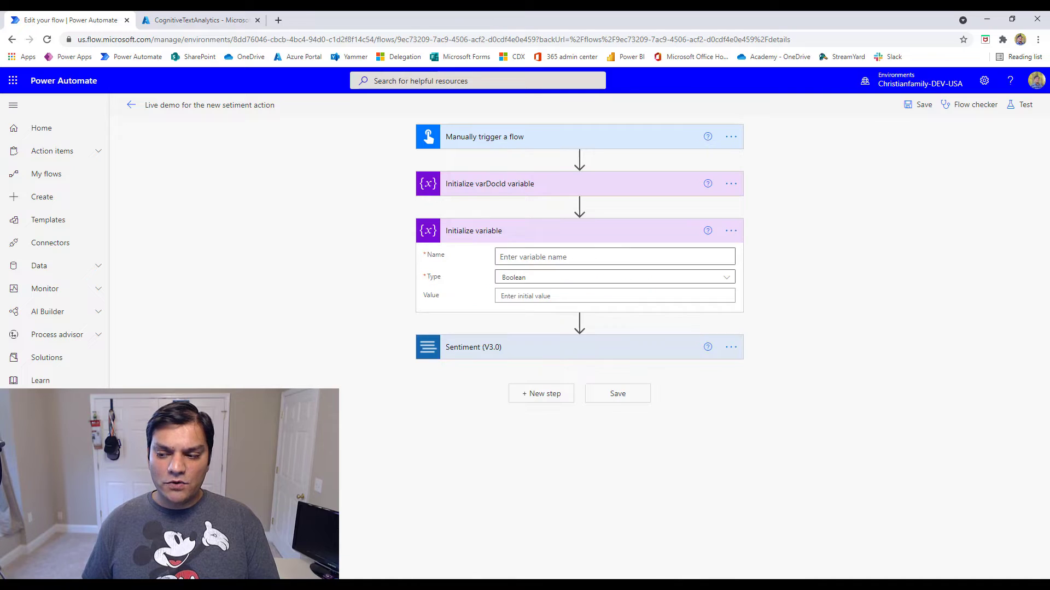
# Step: Name the new variable varSentiment and set its type to Array
pyautogui.click(709, 259)
pyautogui.write('varSentime')
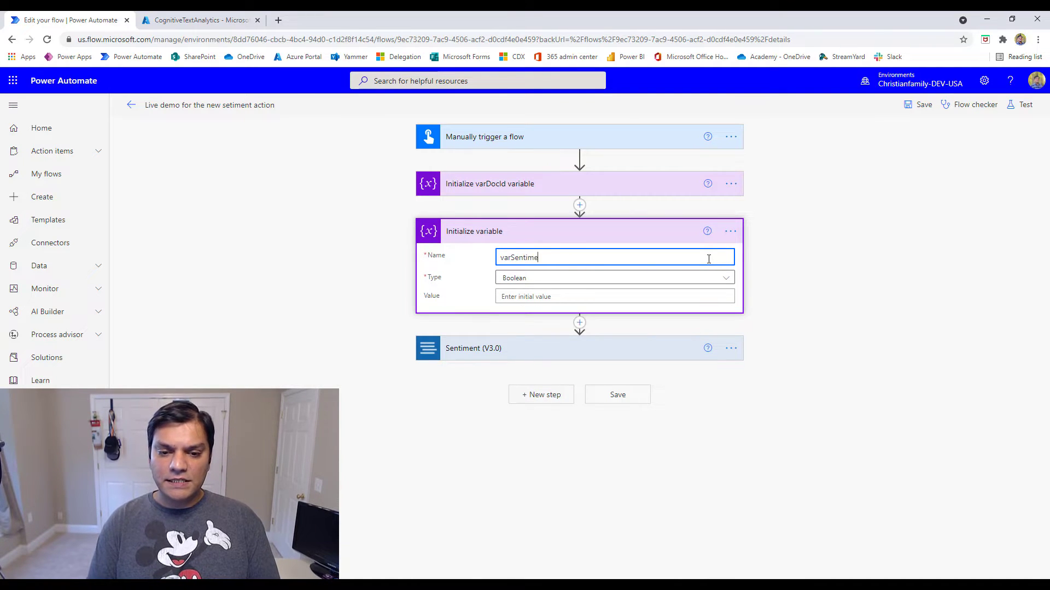
pyautogui.write('nt')
pyautogui.click(676, 279)
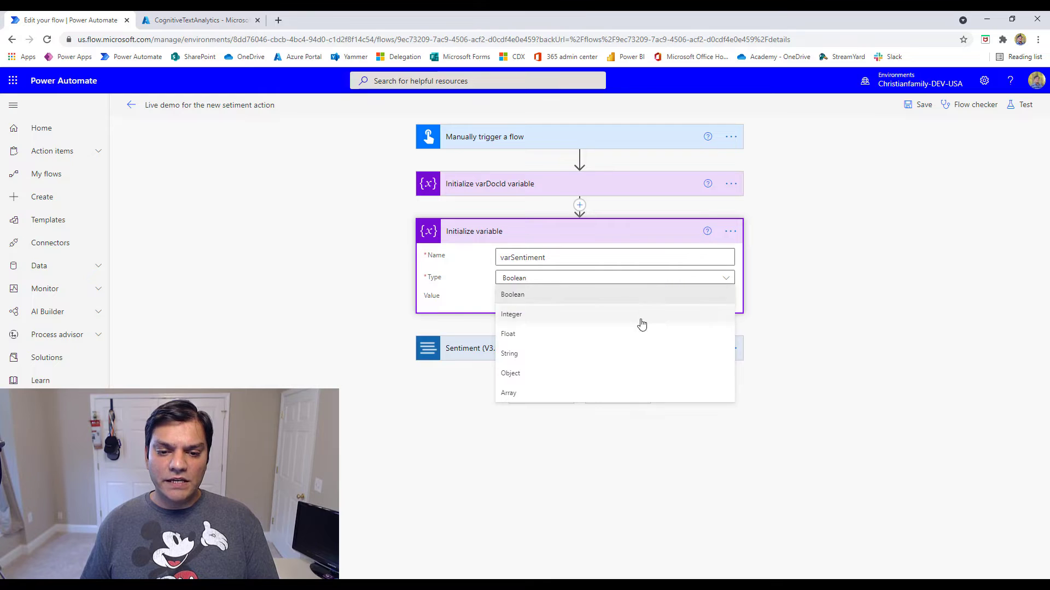
pyautogui.click(618, 392)
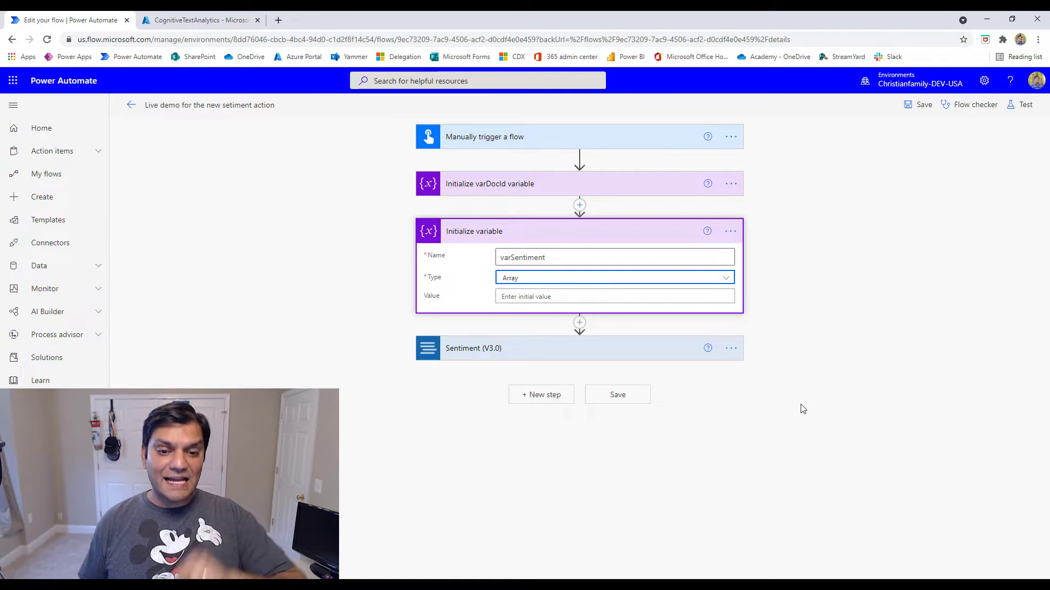
# Step: Rename the new action to "Initialize varSentiment variable"
pyautogui.click(730, 234)
pyautogui.click(773, 248)
pyautogui.press('Home')
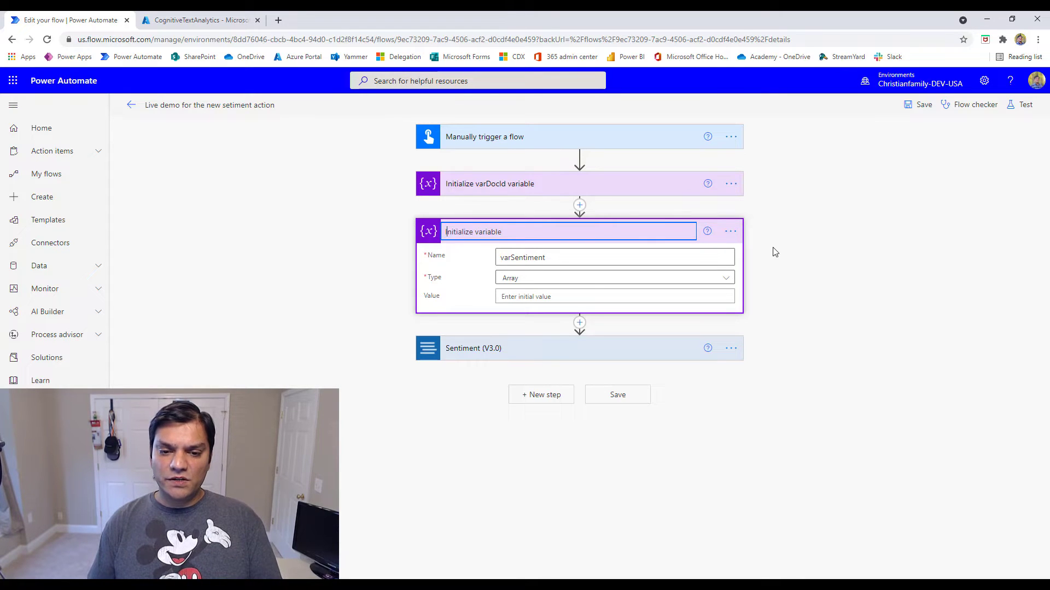
pyautogui.write('varSe')
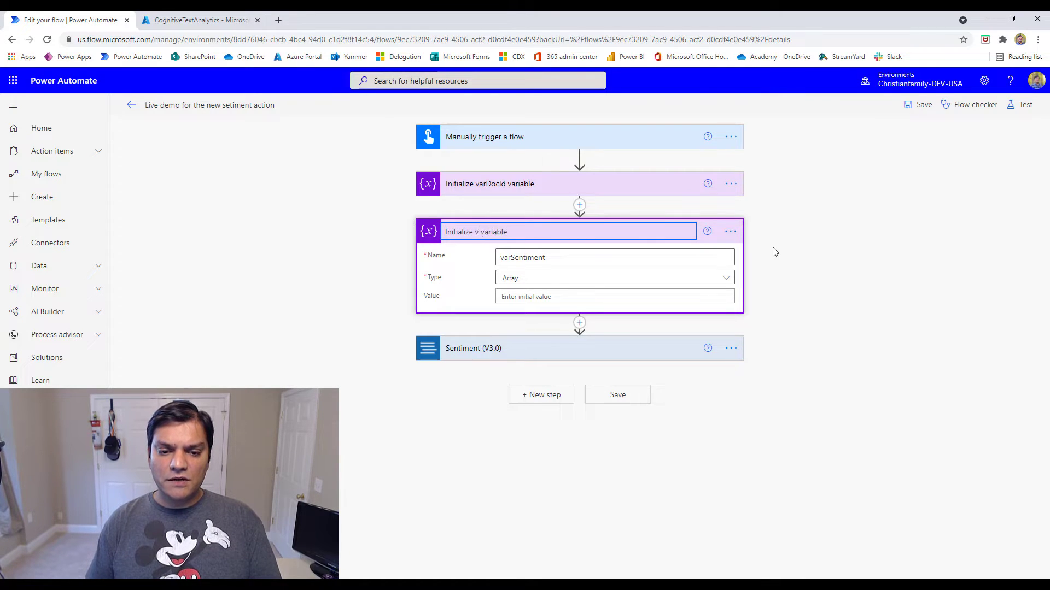
pyautogui.write('ntiment')
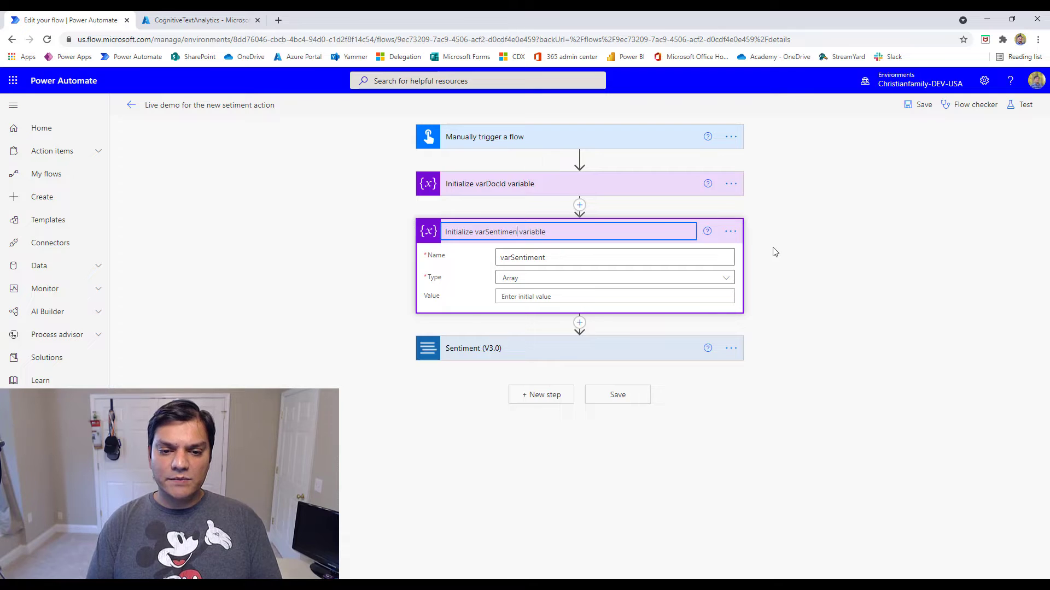
pyautogui.press('Return')
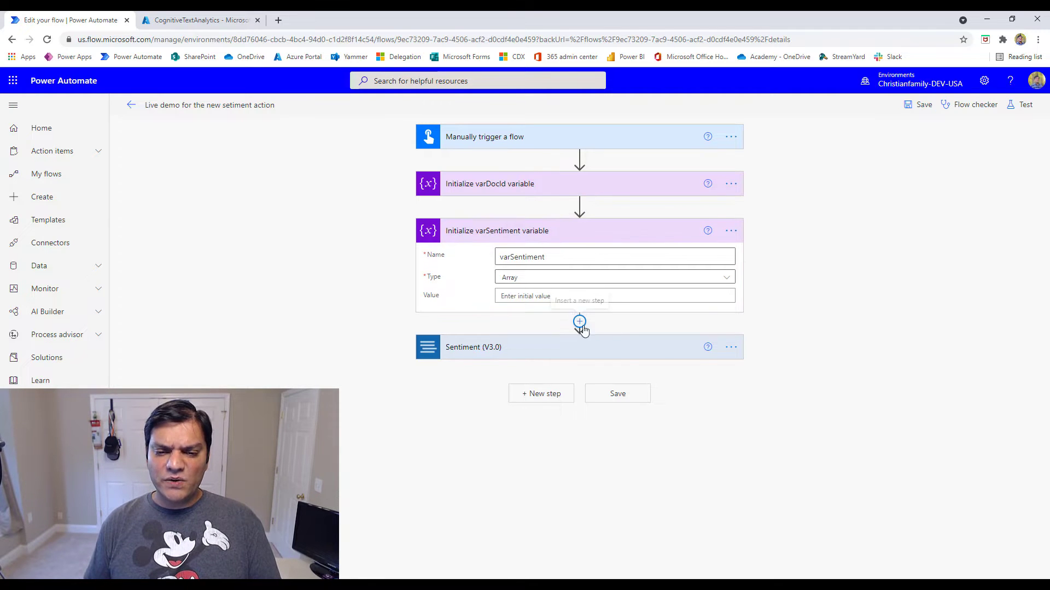
# Step: Insert an Initialize variable action between the varSentiment initialization and Sentiment (V3.0)
pyautogui.click(579, 322)
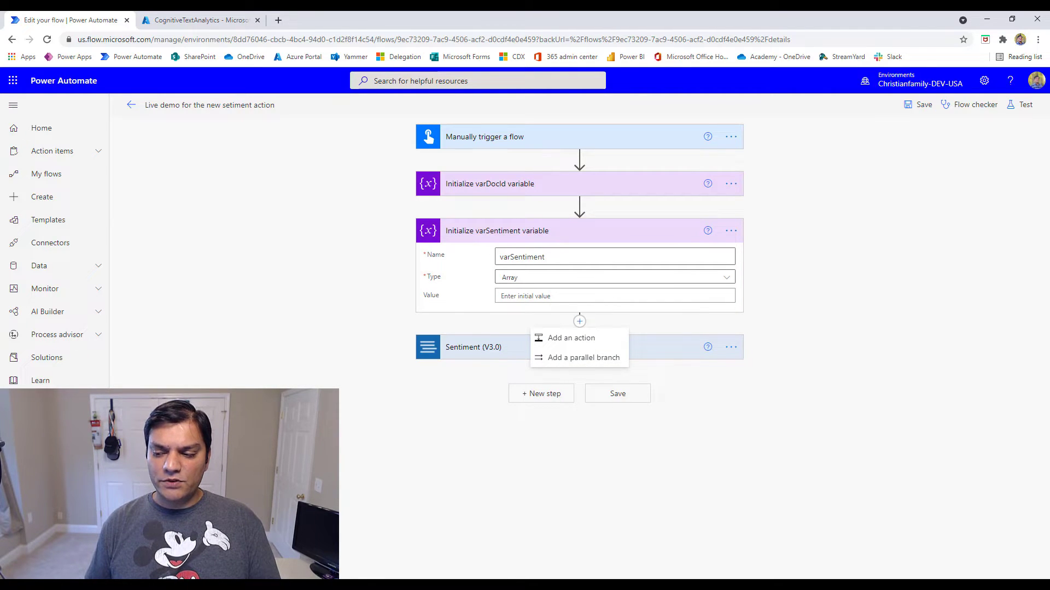
pyautogui.click(585, 339)
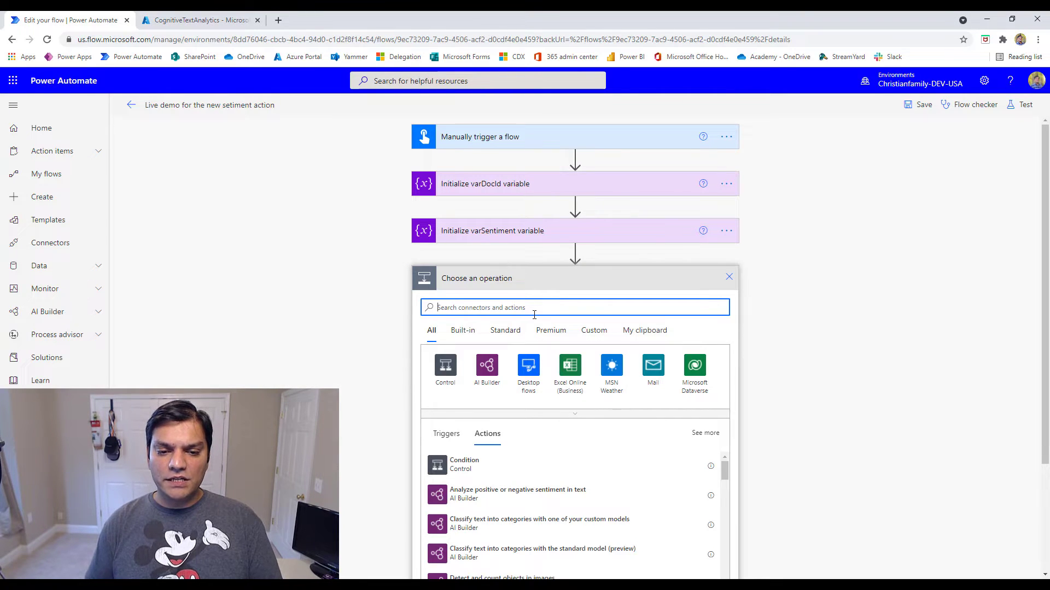
pyautogui.write('var')
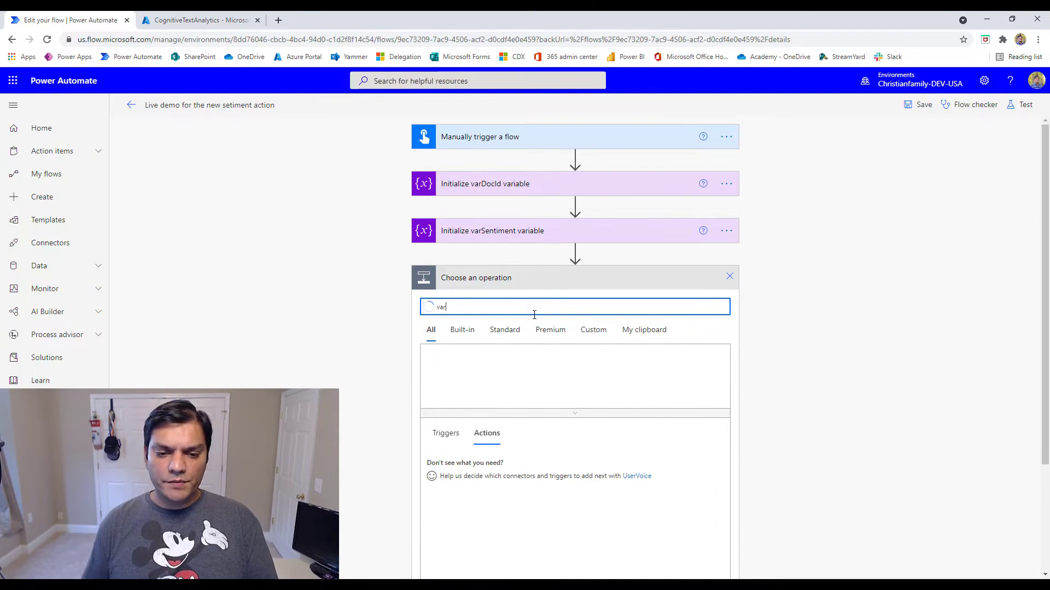
pyautogui.scroll(-2, 486, 437)
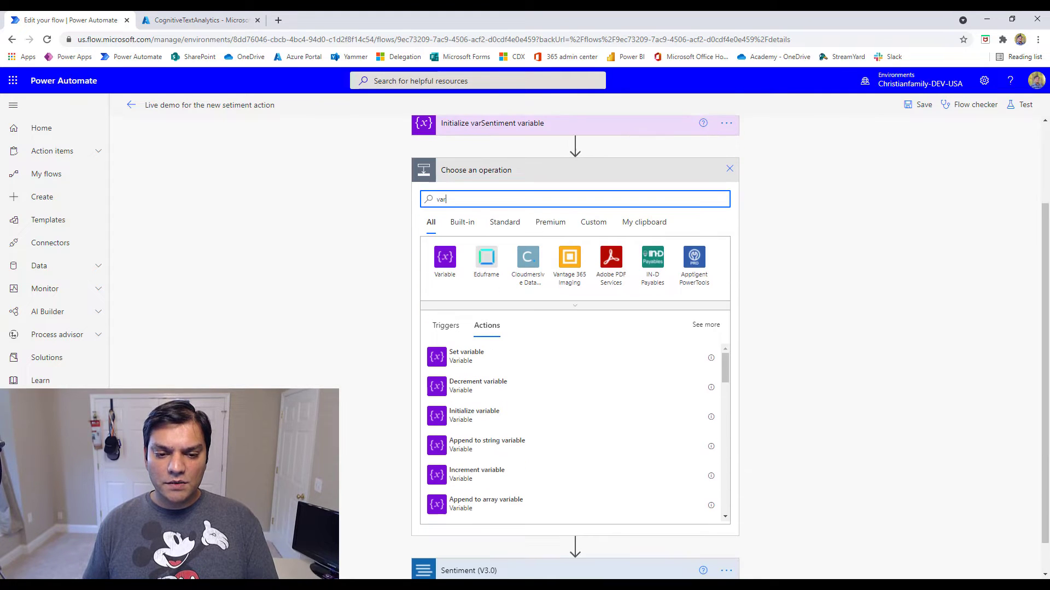
pyautogui.click(485, 421)
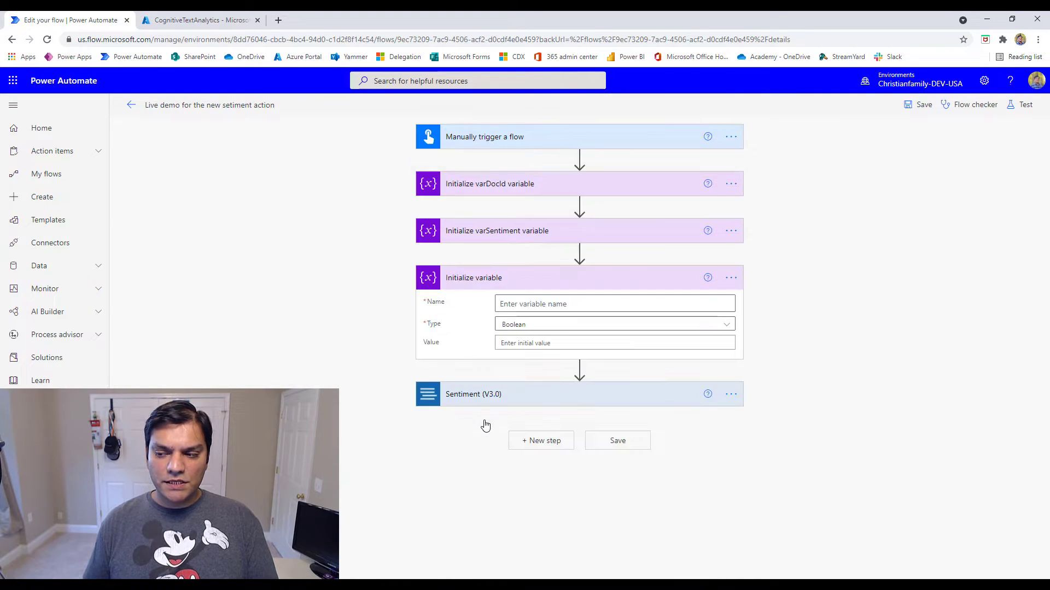
# Step: Name the new variable varConfidence and set its type to String
pyautogui.click(520, 306)
pyautogui.write('va')
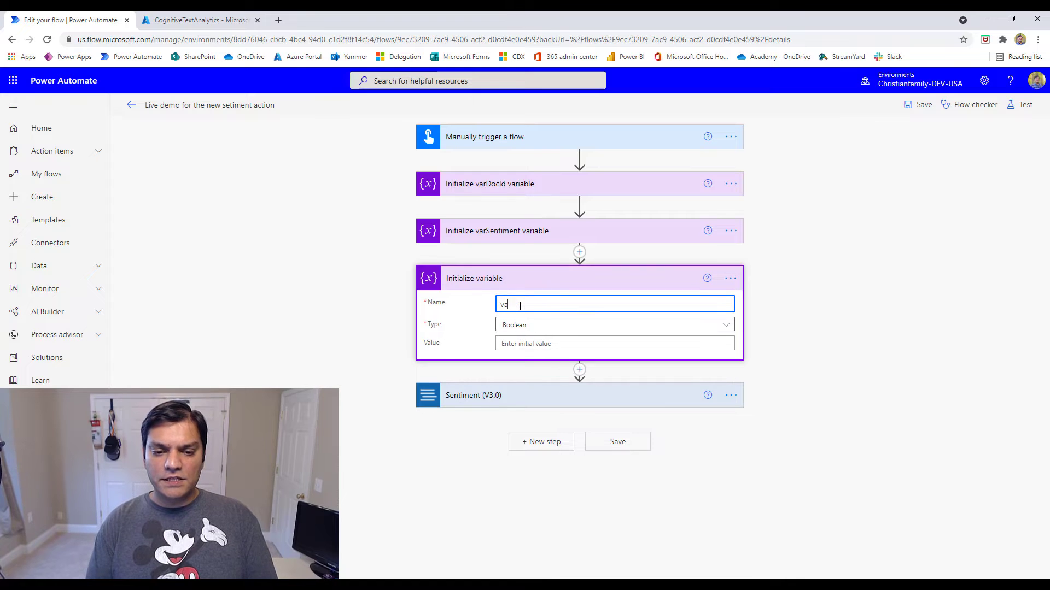
pyautogui.write('rConfidence')
pyautogui.click(522, 327)
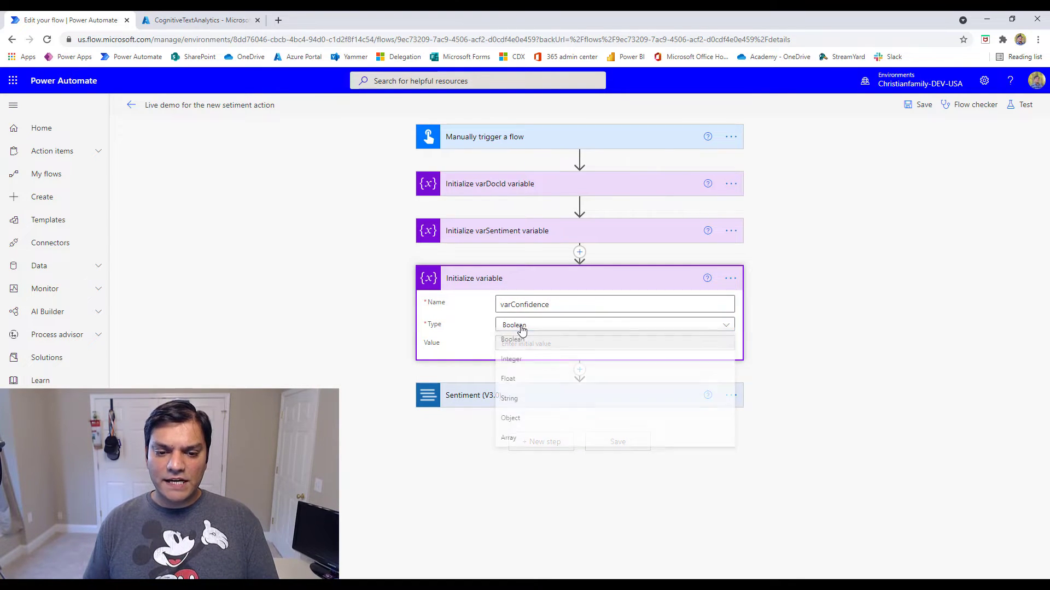
pyautogui.click(519, 397)
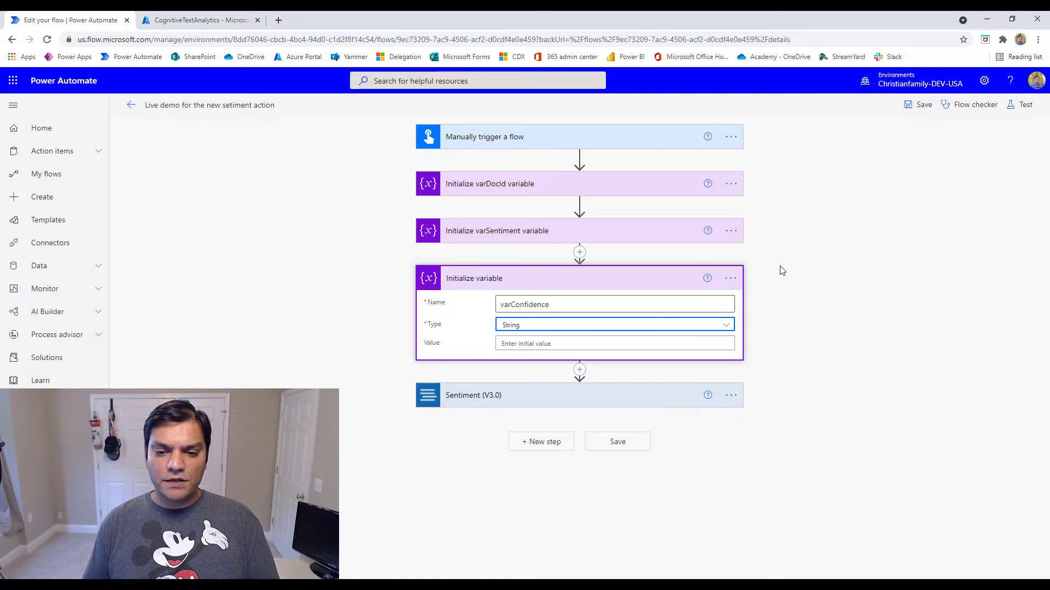
# Step: Rename the varConfidence action to "Initialize varConfidence variable"
pyautogui.click(731, 279)
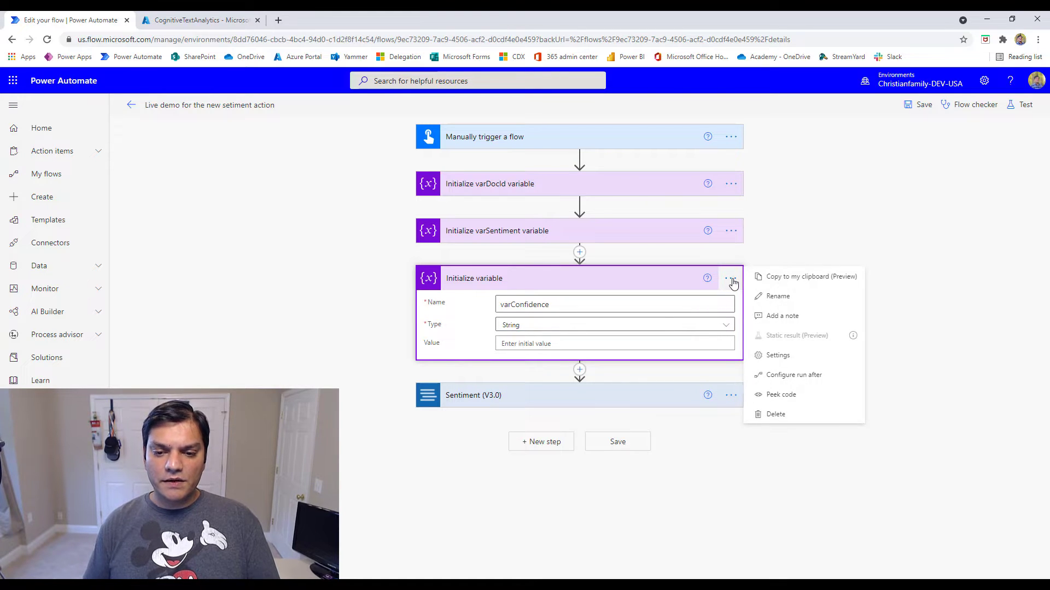
pyautogui.click(782, 296)
pyautogui.click(473, 280)
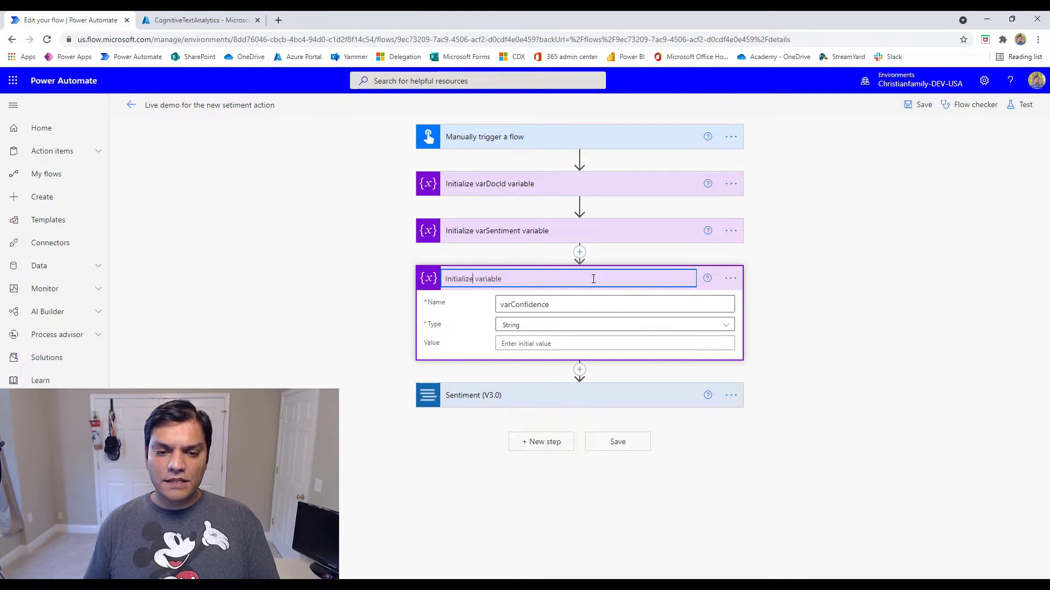
pyautogui.write('varCon')
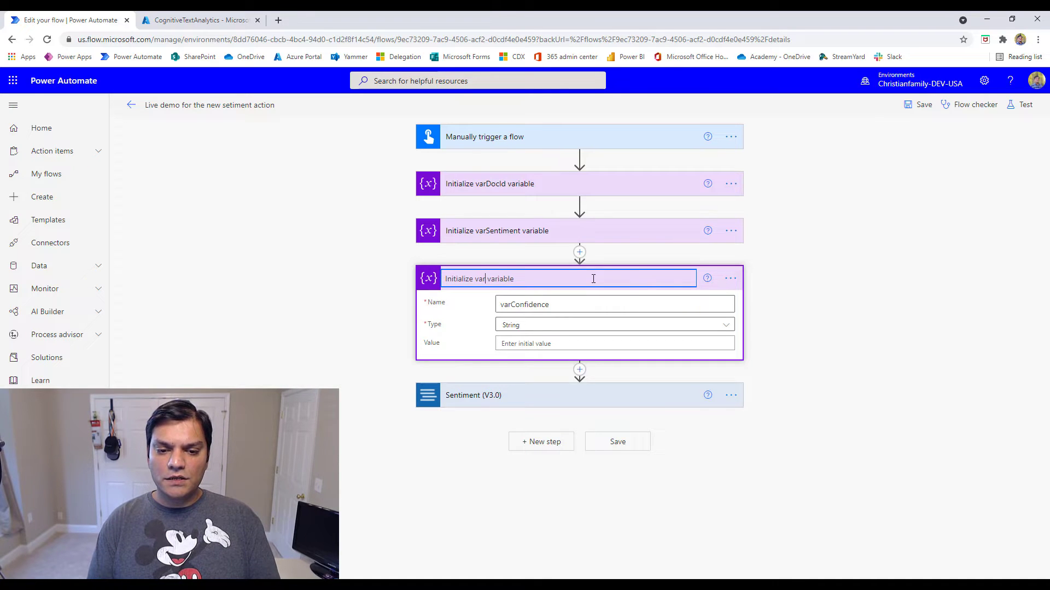
pyautogui.write('fidence')
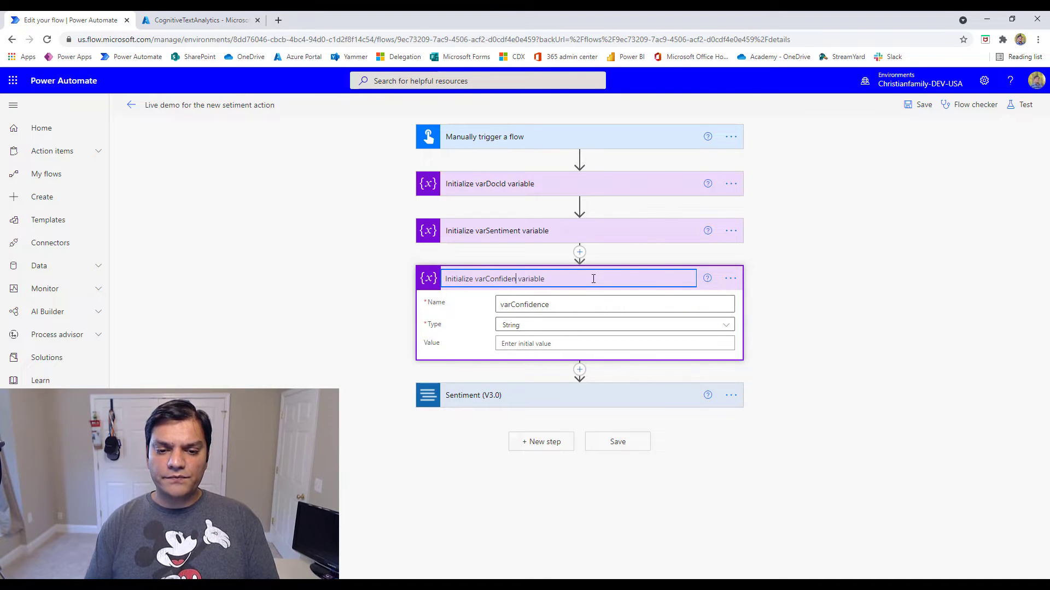
pyautogui.click(816, 376)
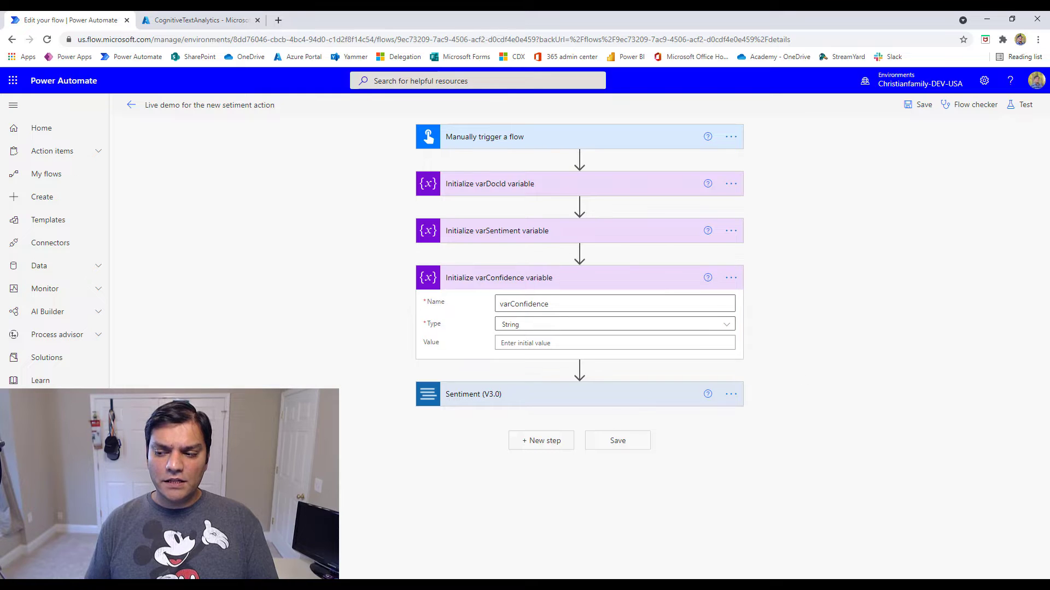
# Step: Insert another Initialize variable action between the varConfidence initialization and Sentiment (V3.0)
pyautogui.click(580, 368)
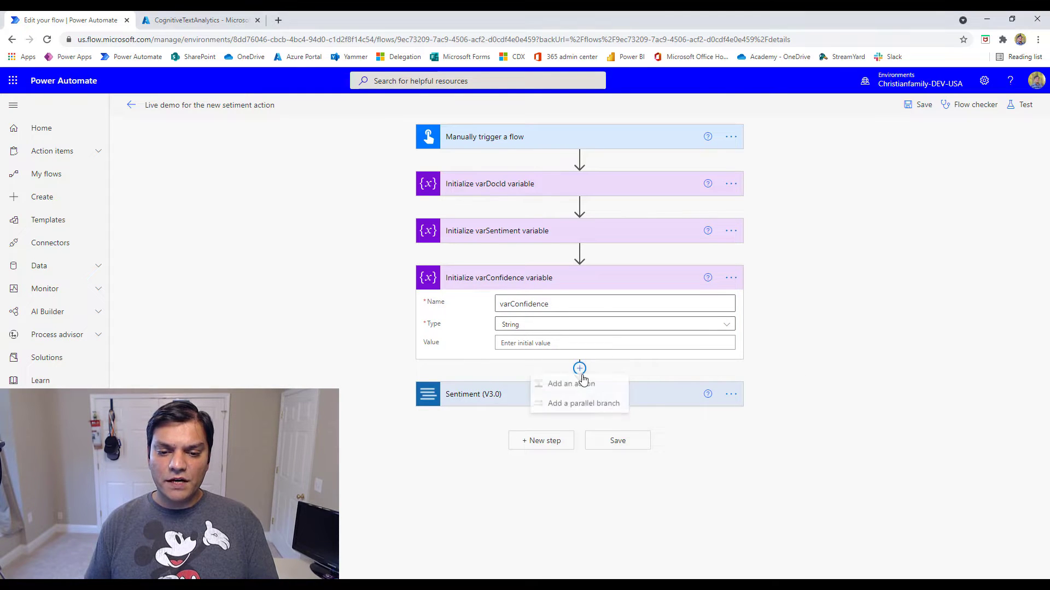
pyautogui.click(571, 385)
pyautogui.write('var')
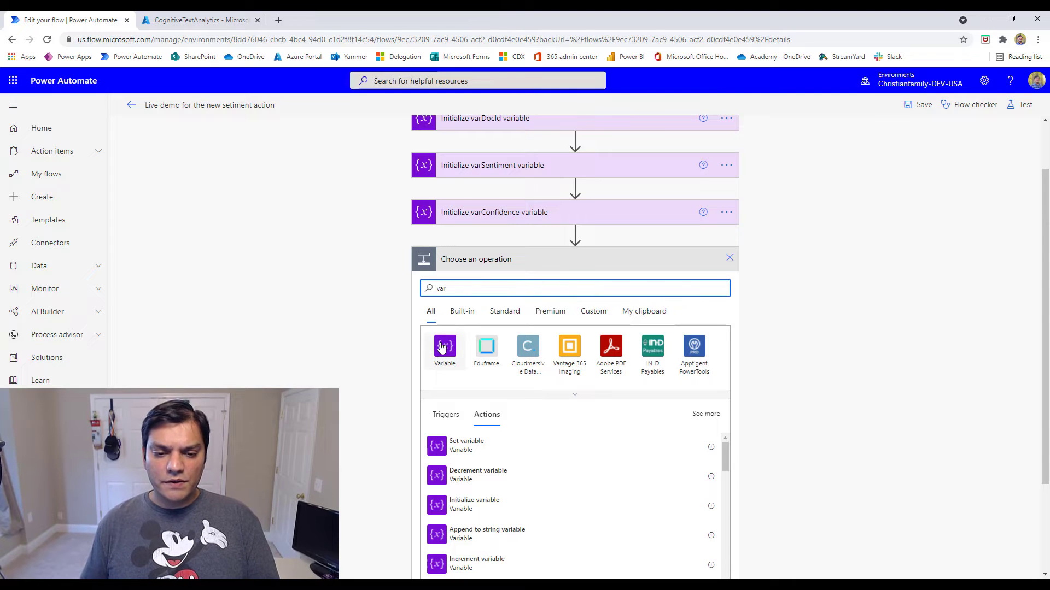
pyautogui.click(444, 346)
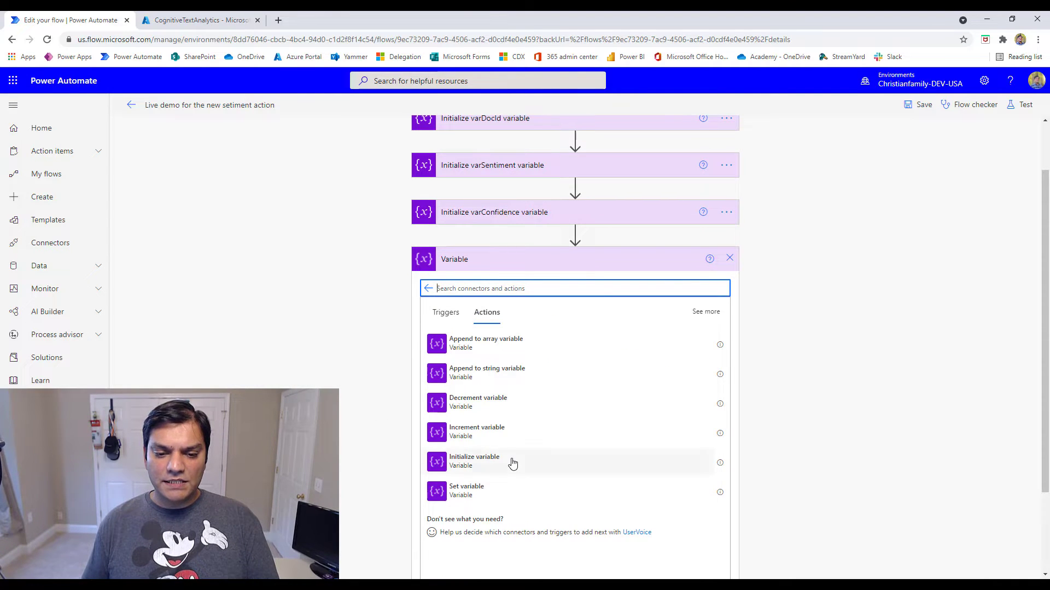
pyautogui.click(511, 462)
# Step: Set the new variable's type to Float and name it varConfidenceScore
pyautogui.click(654, 373)
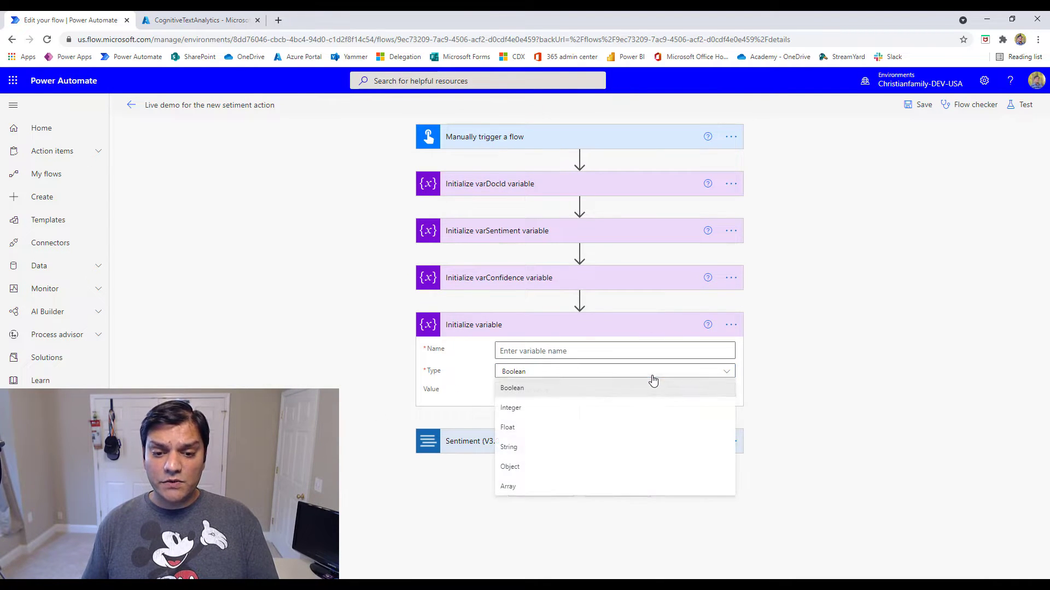
pyautogui.click(627, 430)
pyautogui.click(705, 353)
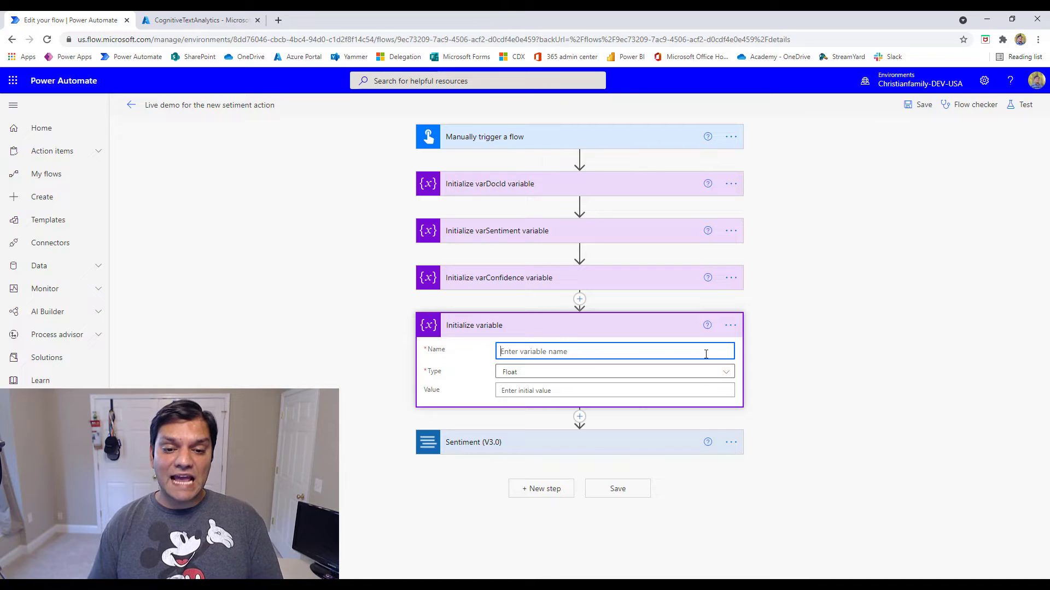
pyautogui.write('var')
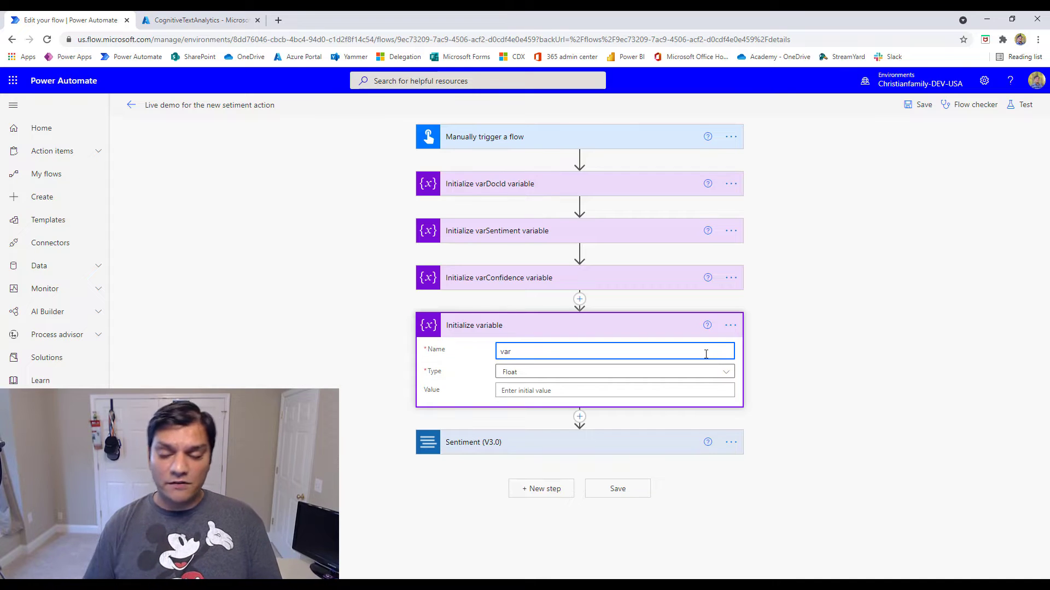
pyautogui.write('nfidenceScore')
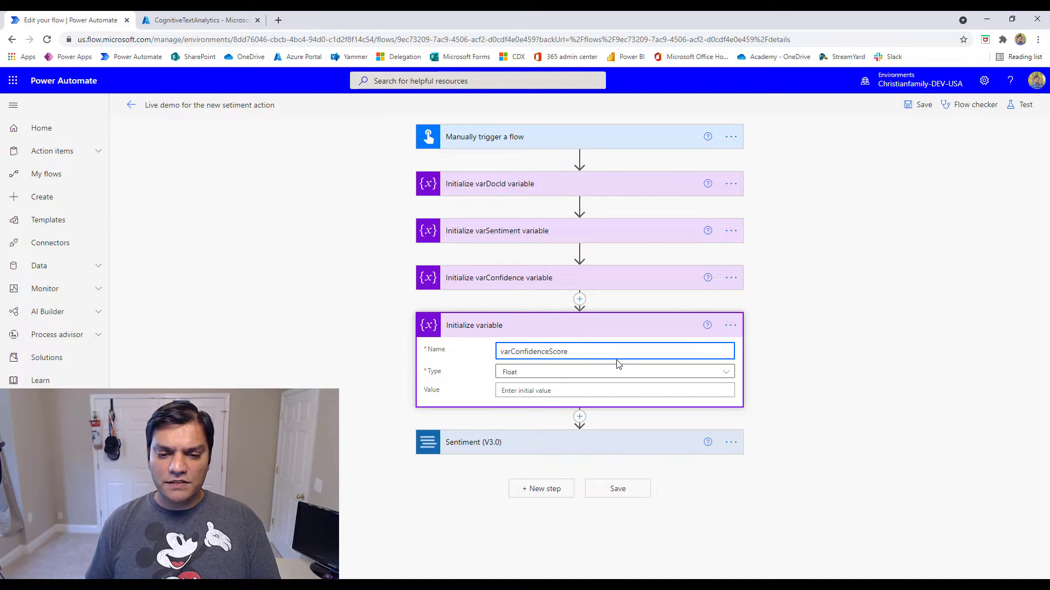
# Step: Rename the action to "Initialize varConfidenceScore variable" and save the flow
pyautogui.click(730, 326)
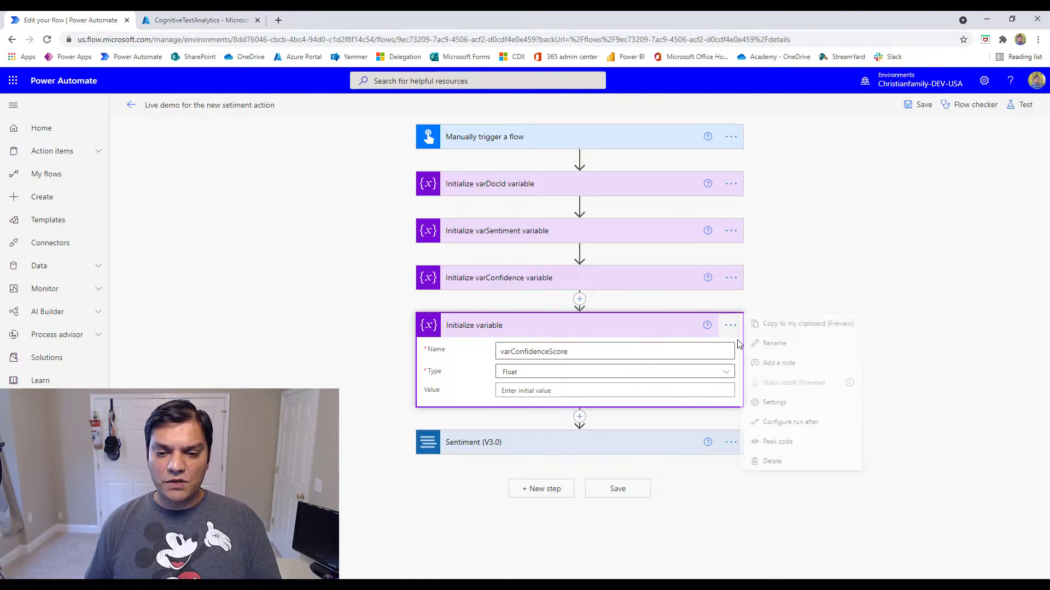
pyautogui.click(773, 343)
pyautogui.click(474, 326)
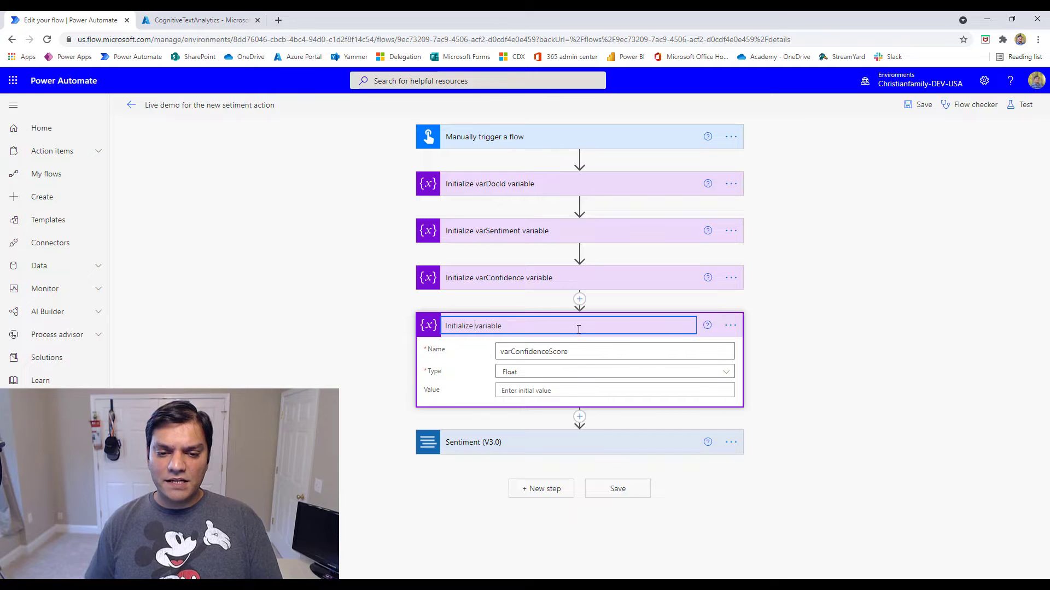
pyautogui.write('varCon')
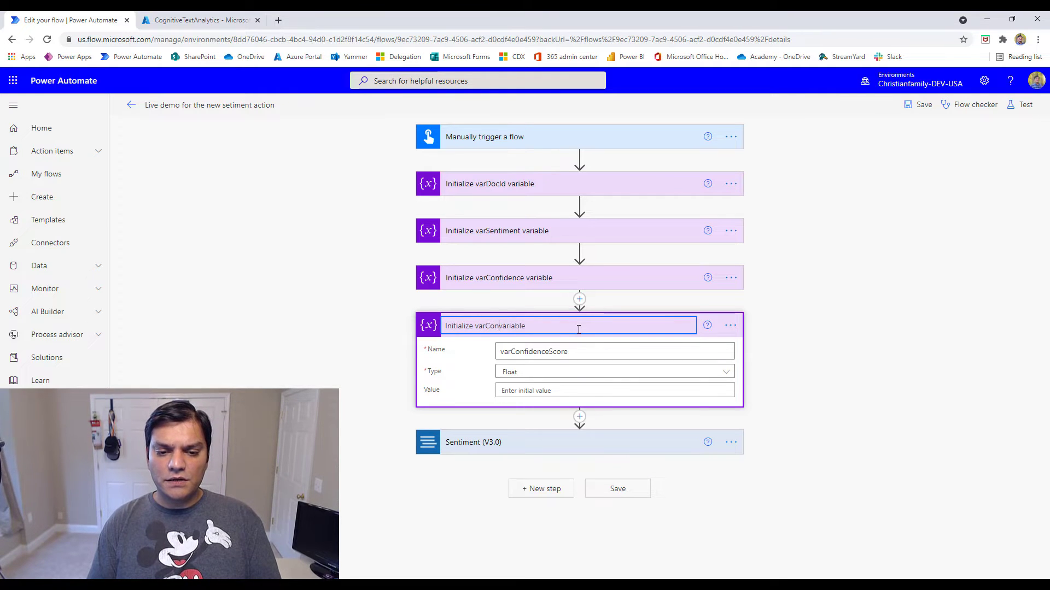
pyautogui.write('fidenceScore')
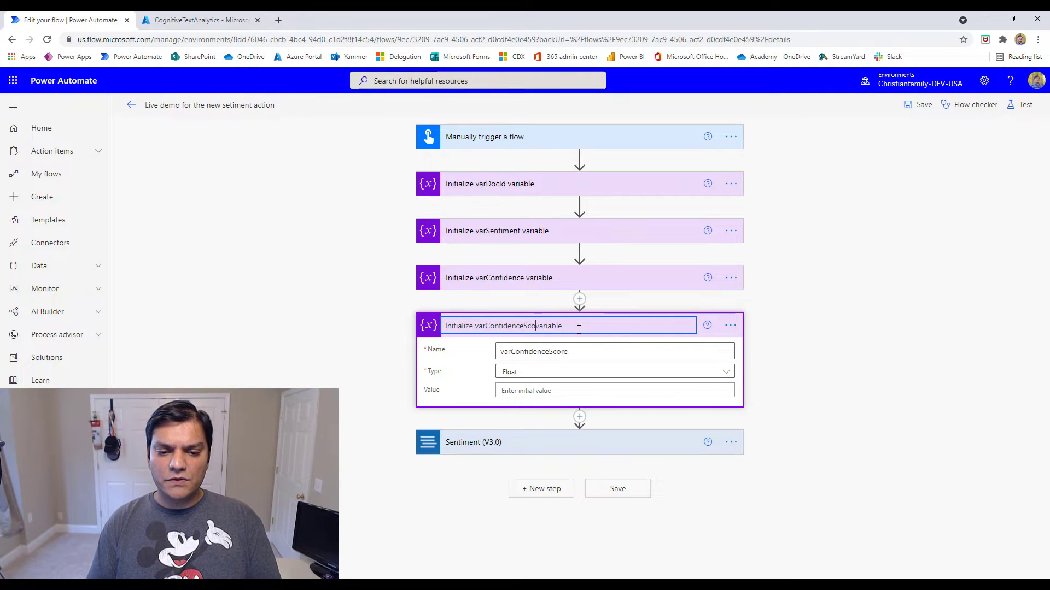
pyautogui.click(920, 105)
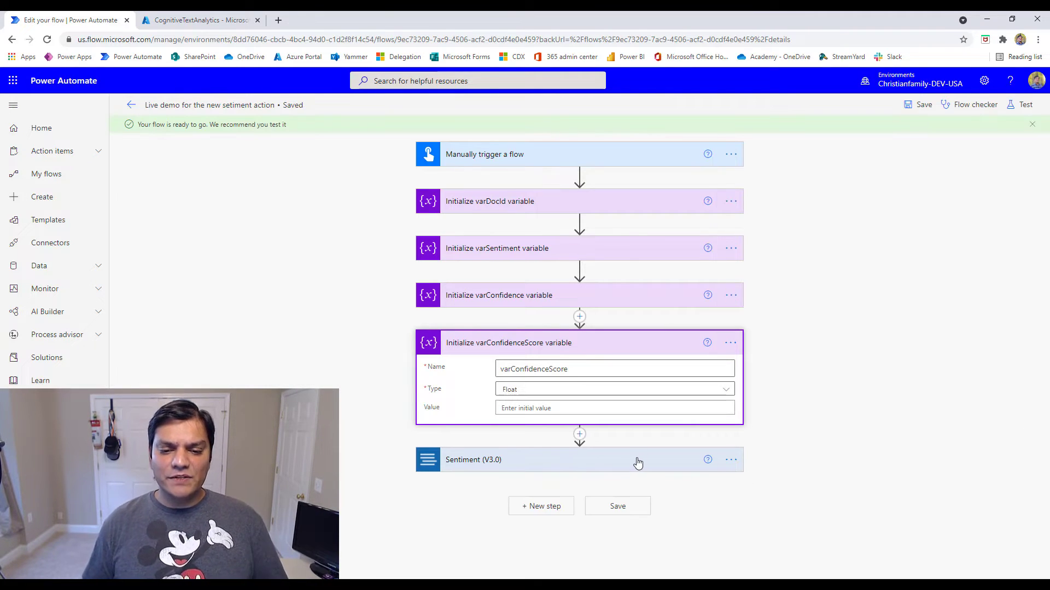
# Step: Review the Sentiment (V3.0) inputs and add a Set variable action after it at the end of the flow
pyautogui.click(638, 462)
pyautogui.scroll(-2, 837, 424)
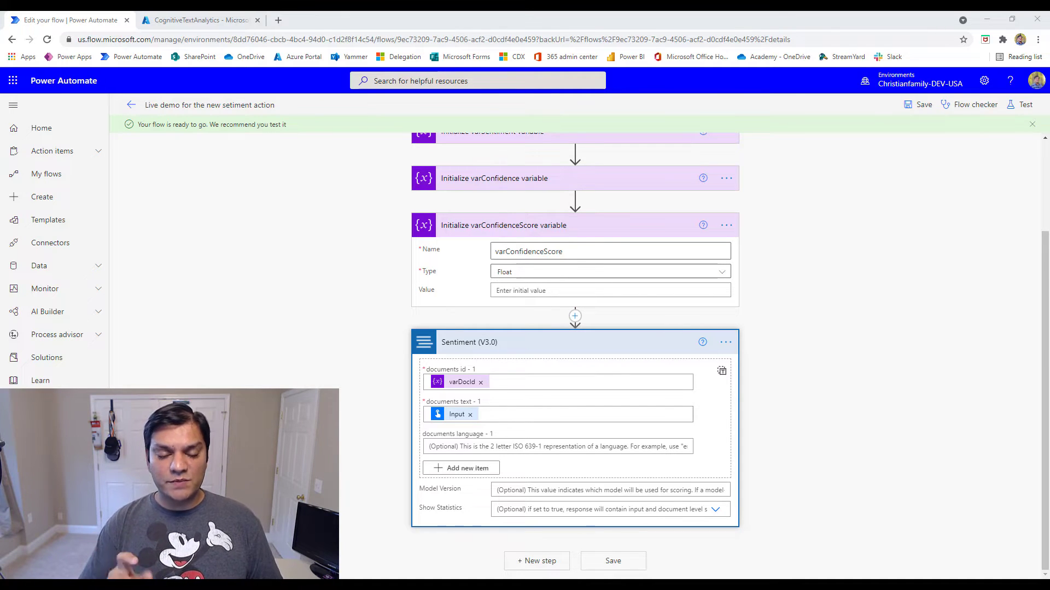
pyautogui.click(857, 530)
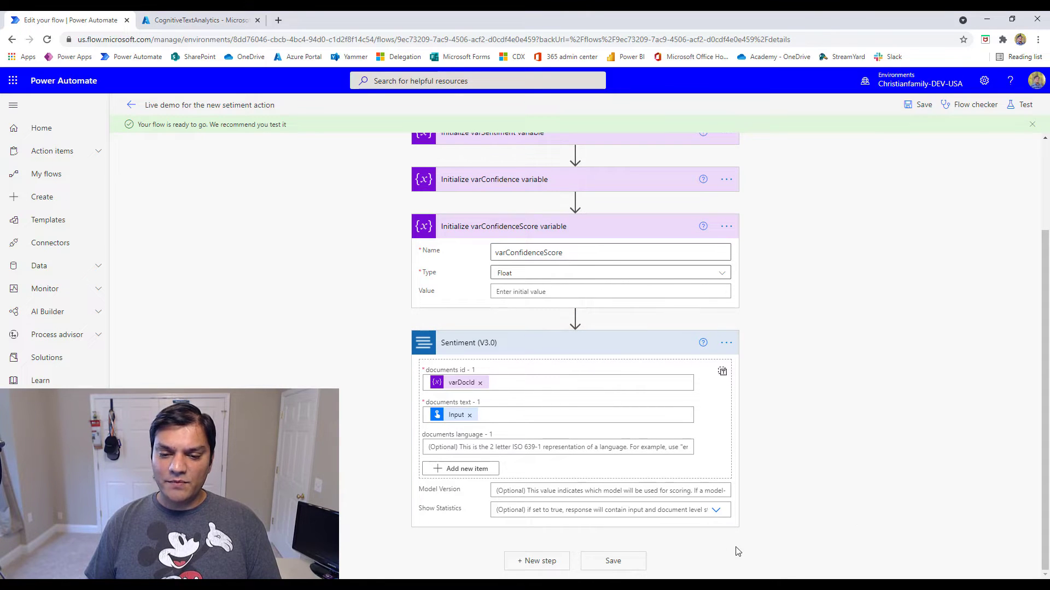
pyautogui.click(551, 564)
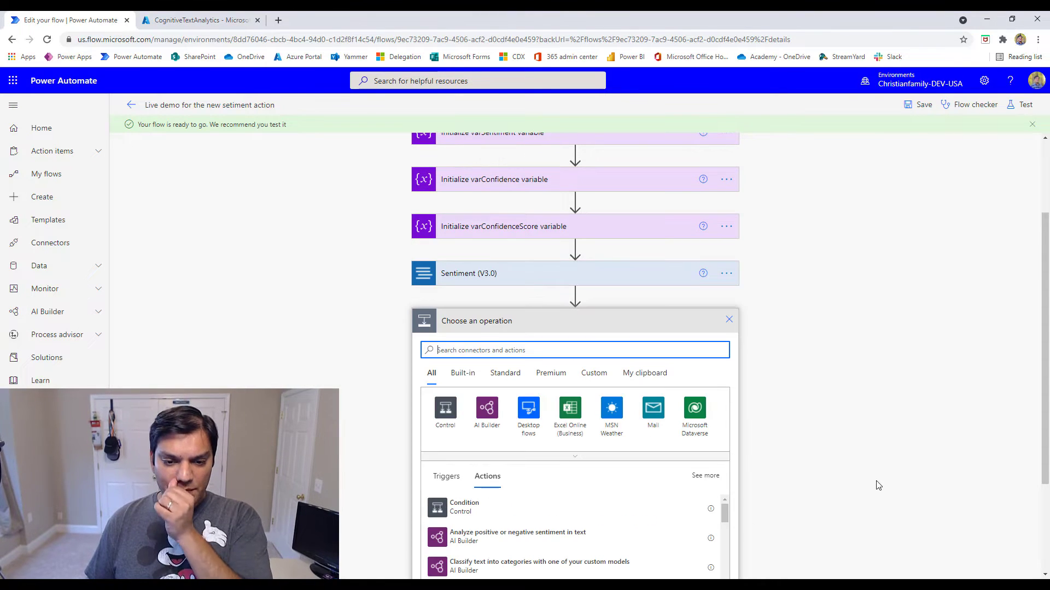
pyautogui.click(611, 348)
pyautogui.write('variable')
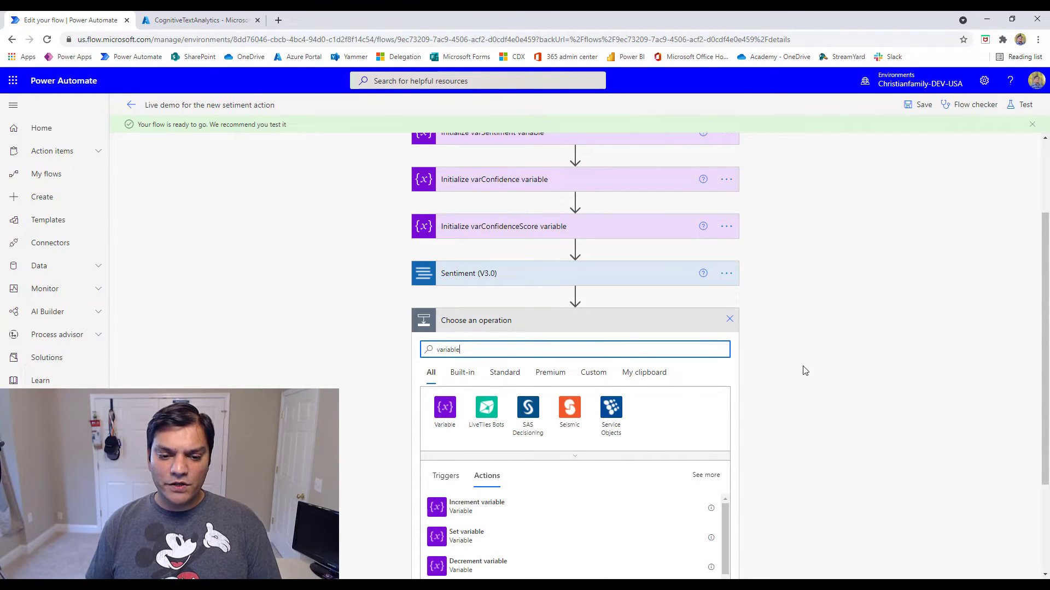
pyautogui.scroll(-3, 804, 371)
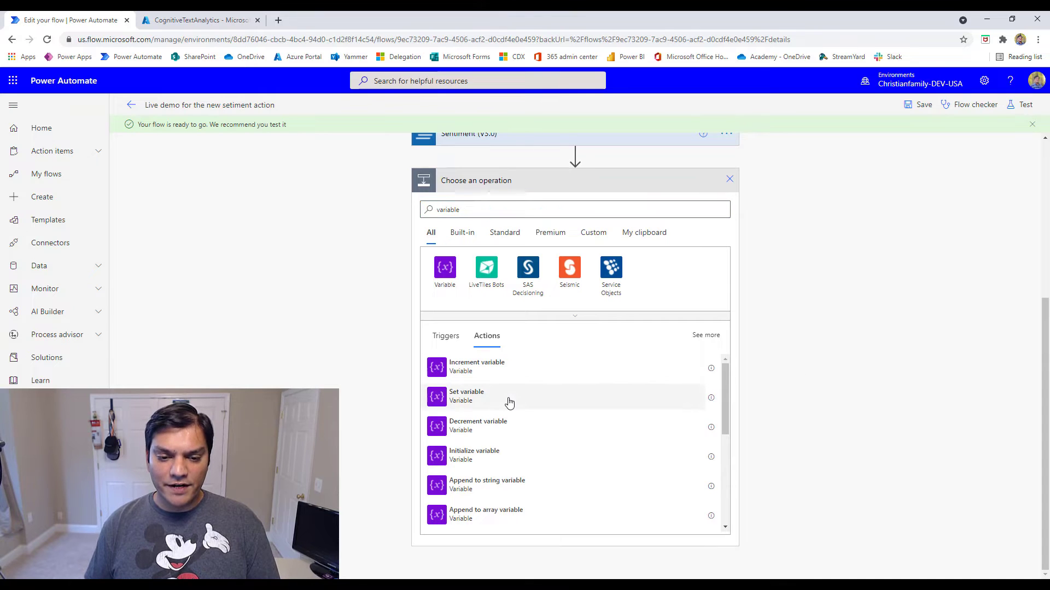
pyautogui.click(509, 403)
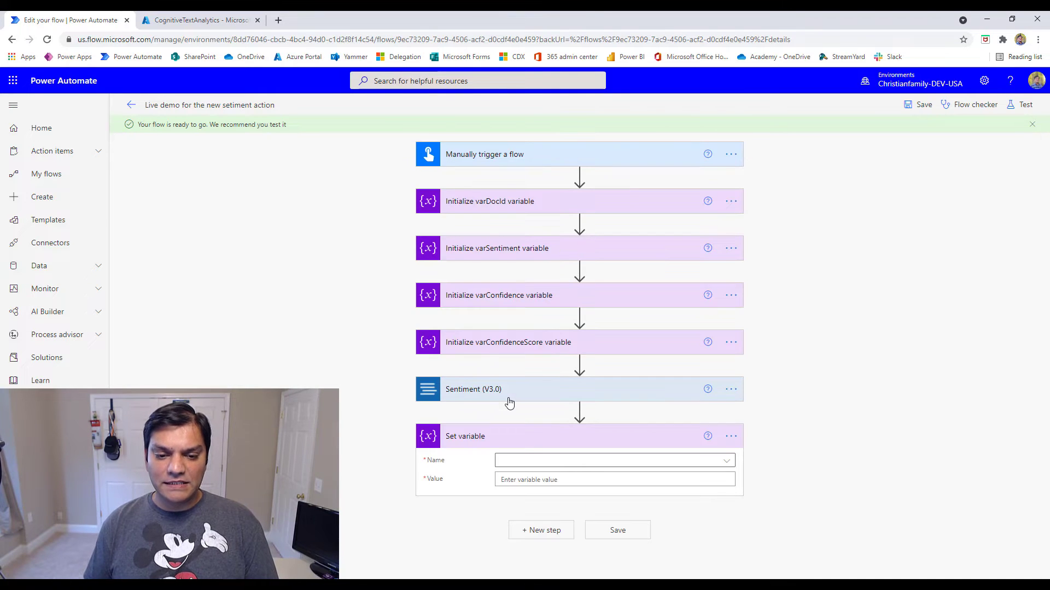
# Step: Configure the Set variable action to set varConfidence to the sentiment output of Sentiment (V3.0)
pyautogui.click(670, 470)
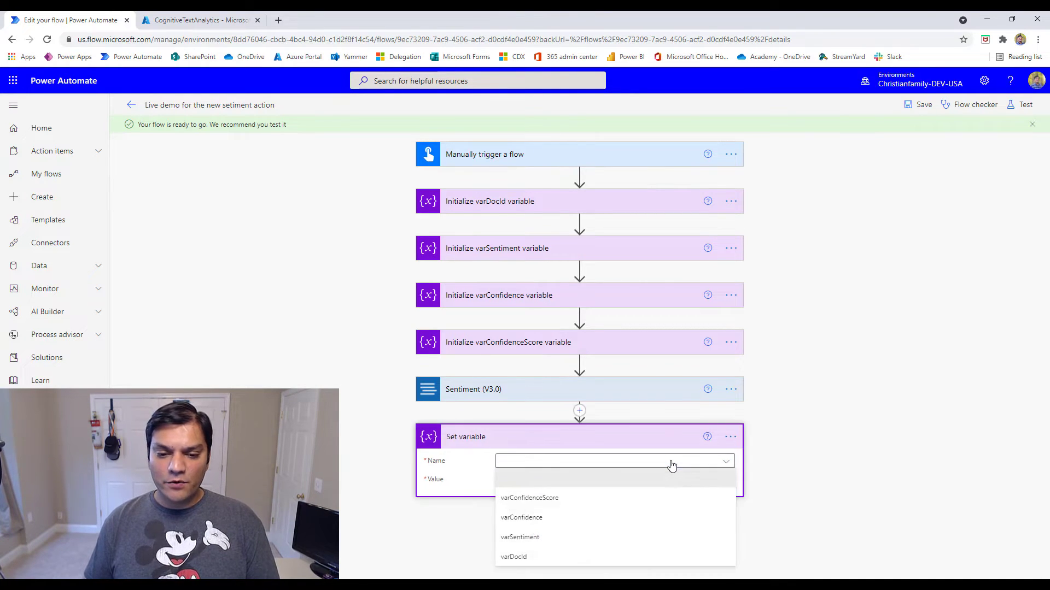
pyautogui.click(578, 520)
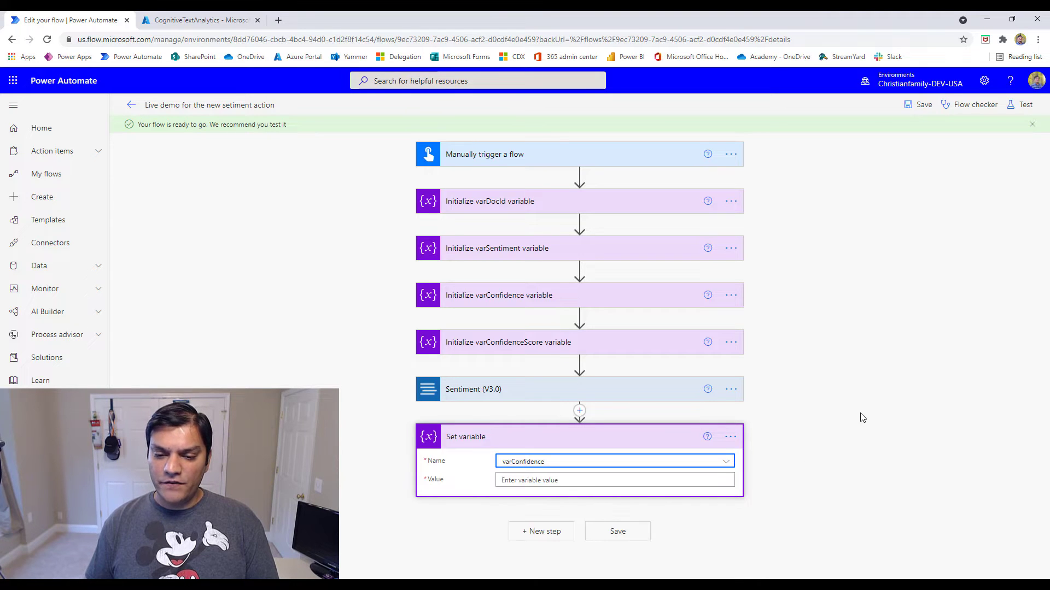
pyautogui.click(574, 480)
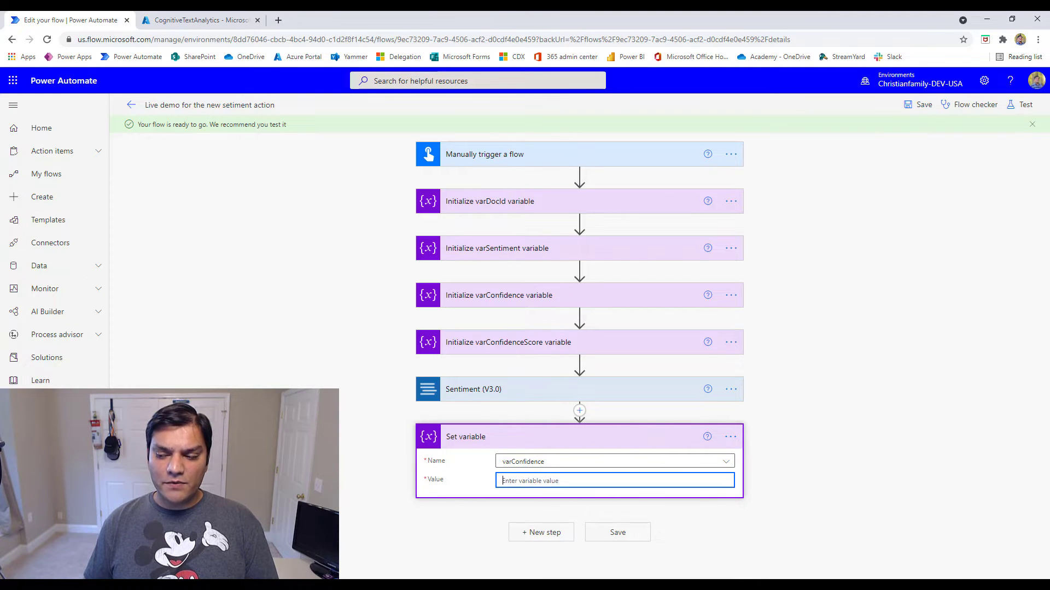
pyautogui.scroll(-4, 467, 230)
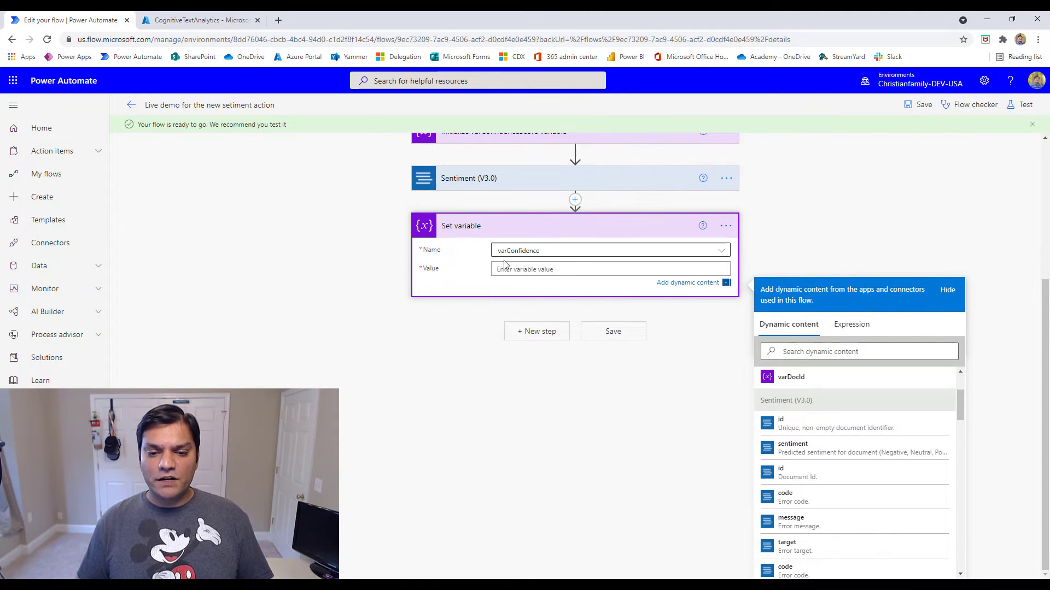
pyautogui.click(795, 450)
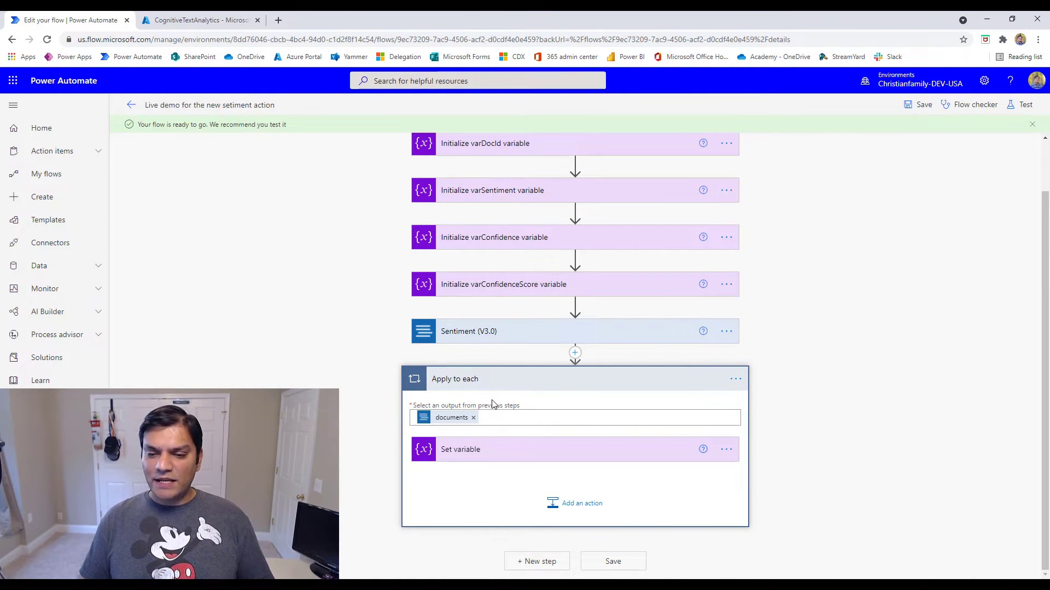
# Step: Rename the Set variable action inside Apply to each to "Set varConfidence variable"
pyautogui.moveTo(456, 426)
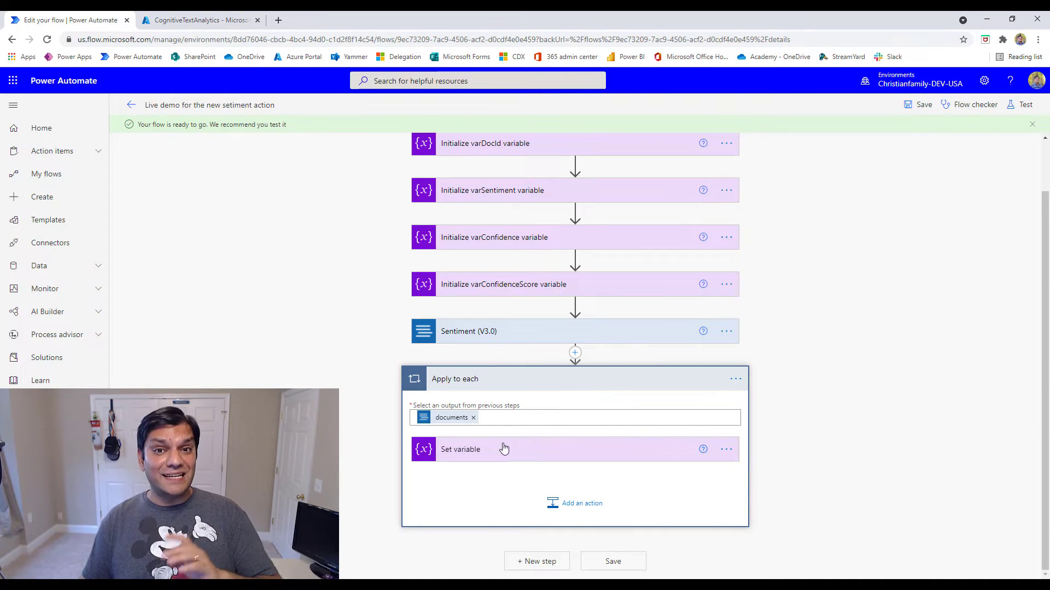
pyautogui.click(645, 451)
pyautogui.click(726, 449)
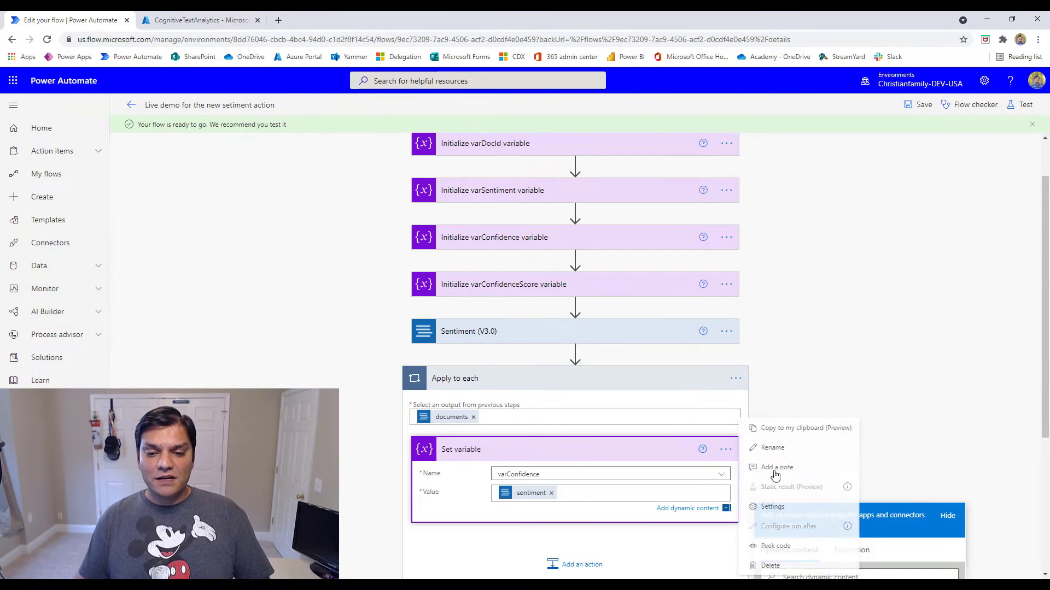
pyautogui.click(773, 447)
pyautogui.hotkey('ctrl', 'Left')
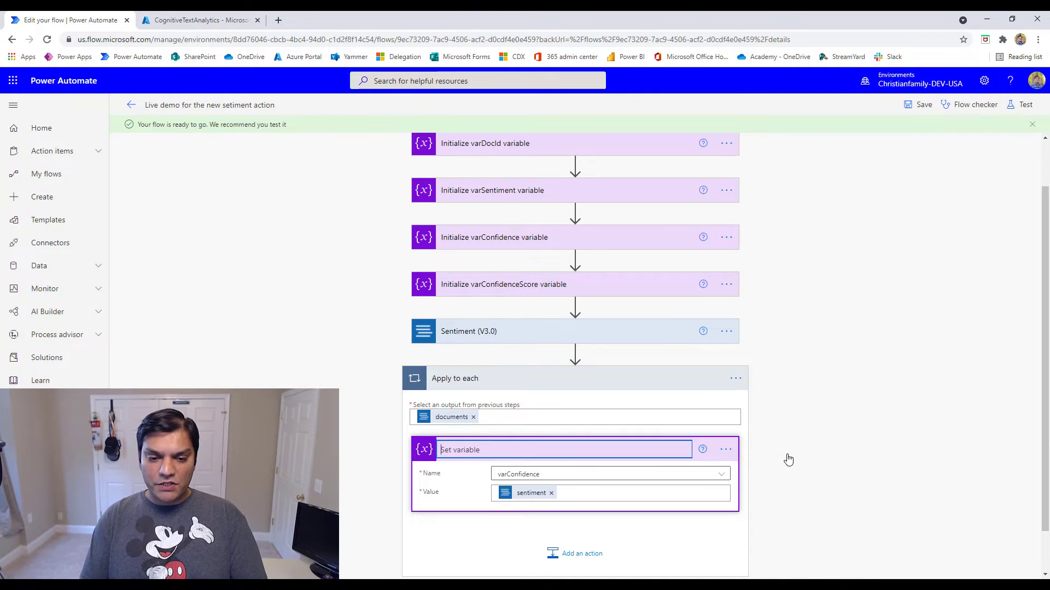
pyautogui.write('Var')
pyautogui.press('BackSpace')
pyautogui.press('BackSpace')
pyautogui.press('BackSpace')
pyautogui.write('varc')
pyautogui.press('BackSpace')
pyautogui.write('Confidence')
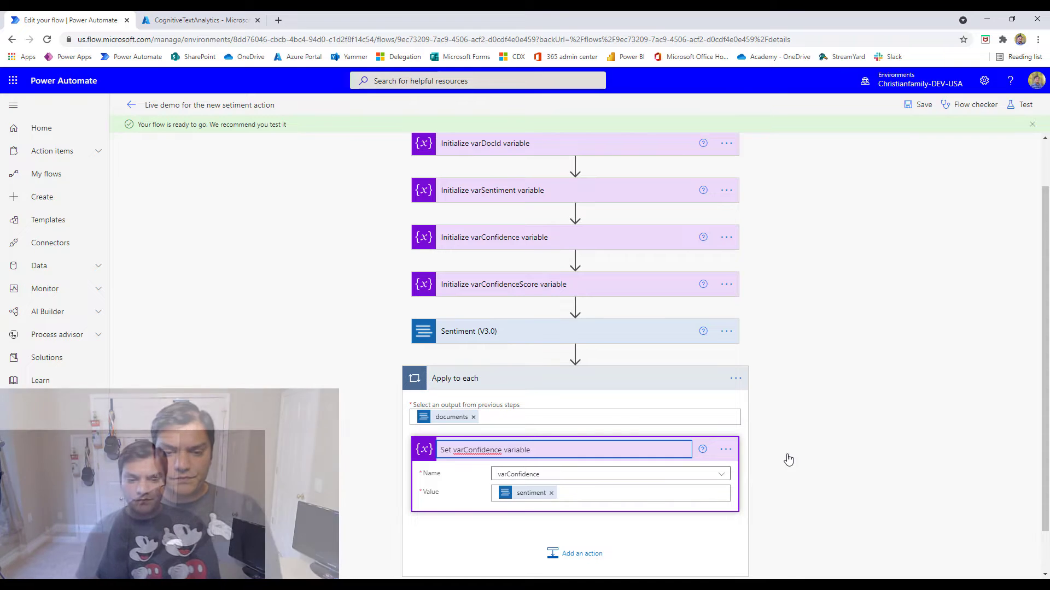
pyautogui.click(804, 444)
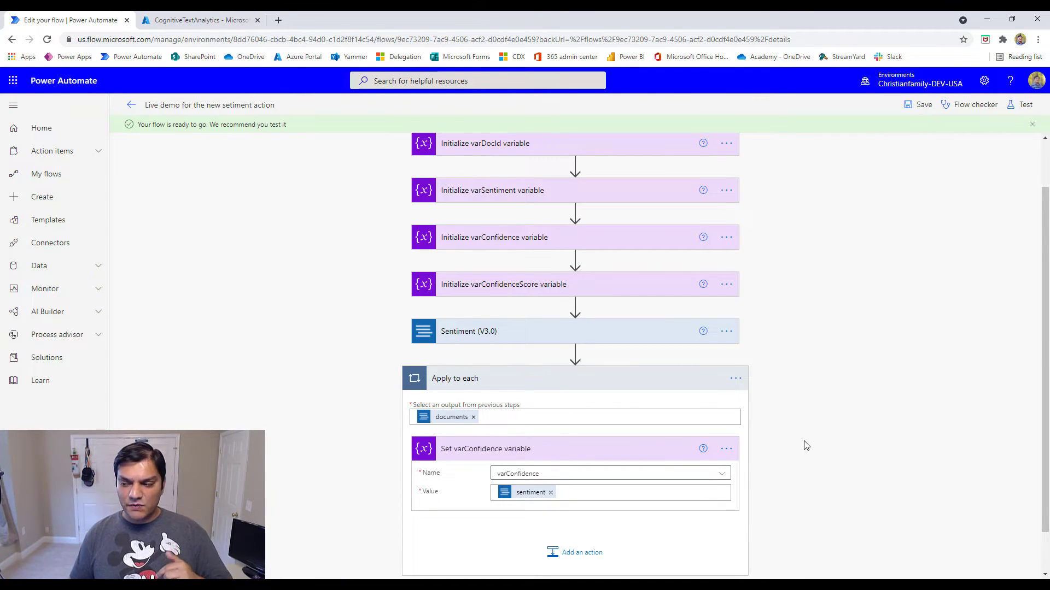
# Step: Add a Switch action after Set varConfidence variable inside Apply to each, switching on the Sentiment (V3.0) sentiment output
pyautogui.scroll(-1, 804, 443)
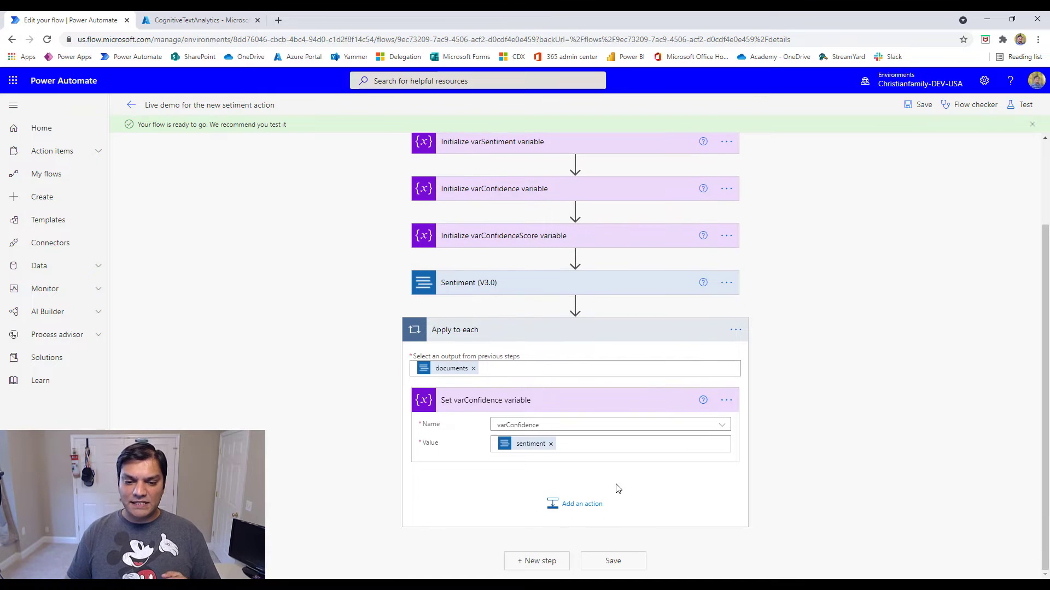
pyautogui.click(582, 504)
pyautogui.scroll(-5, 951, 445)
pyautogui.click(444, 271)
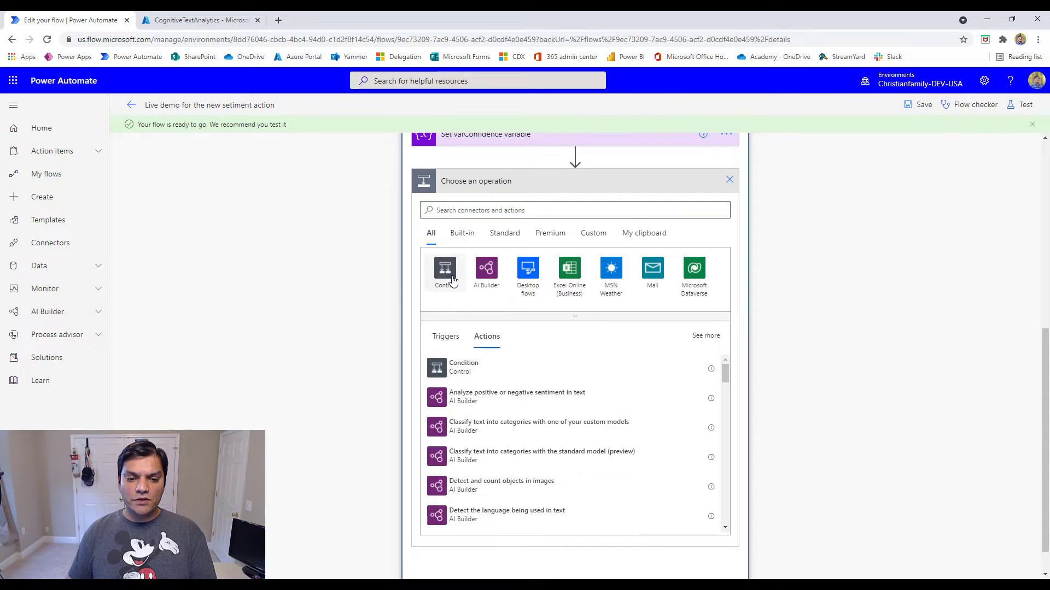
pyautogui.click(471, 385)
pyautogui.click(569, 309)
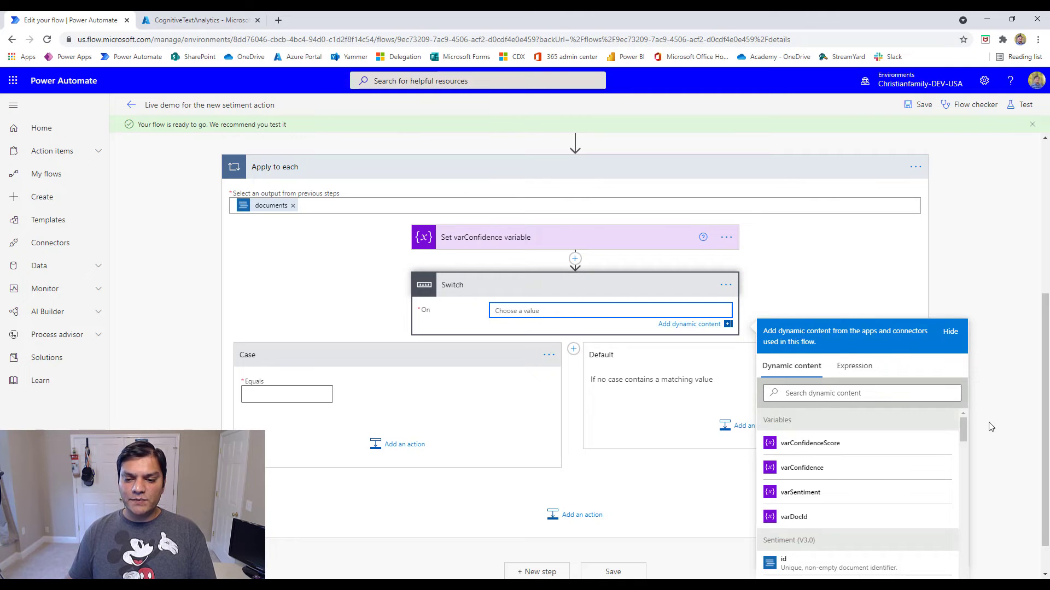
pyautogui.scroll(-1, 990, 426)
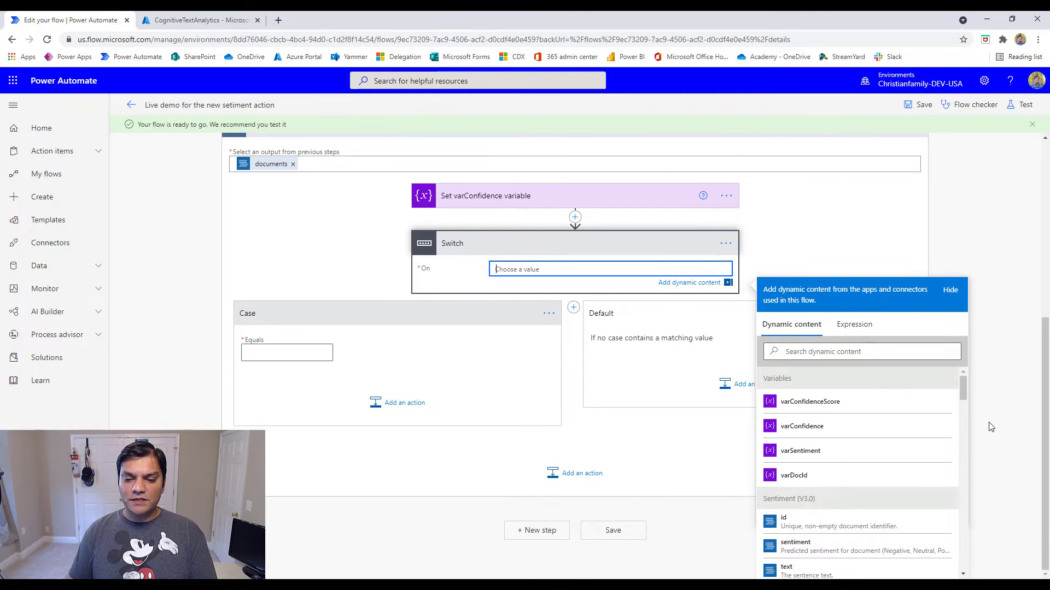
pyautogui.click(828, 548)
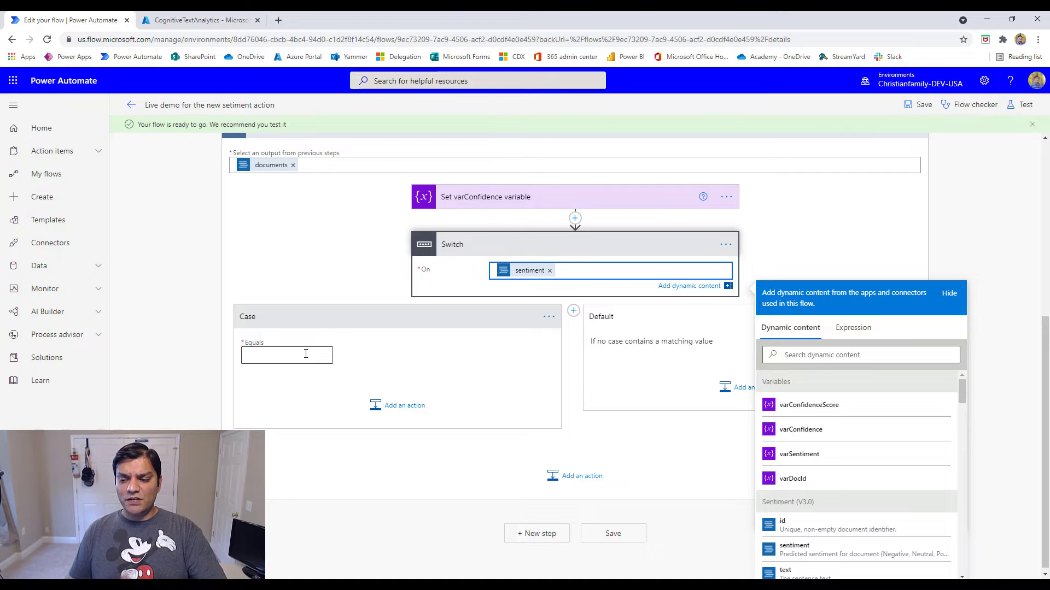
pyautogui.click(824, 237)
# Step: Rename the Switch's first case to "Case Position"
pyautogui.click(549, 346)
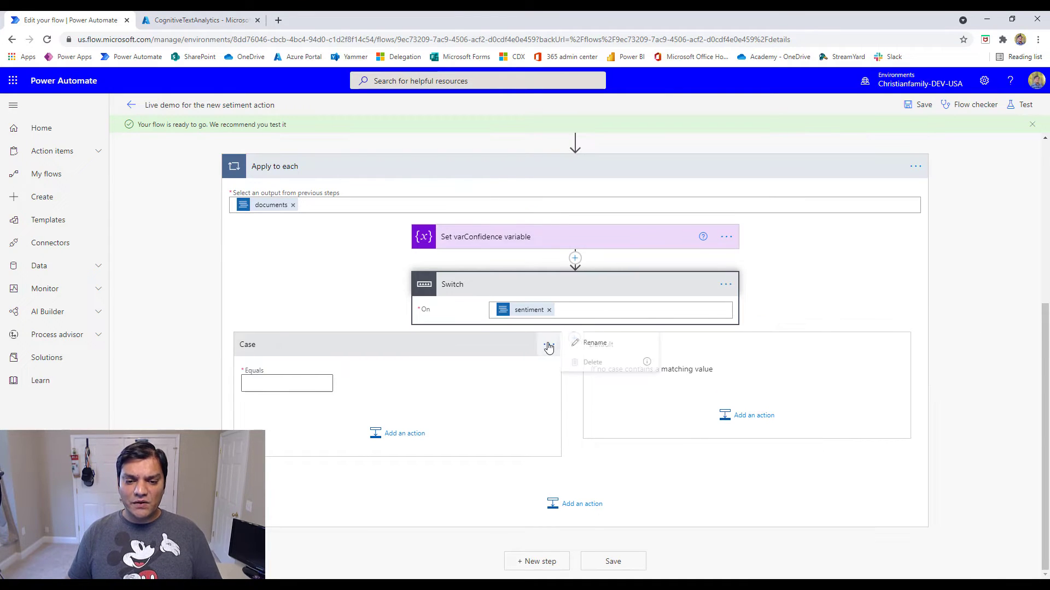
pyautogui.click(549, 346)
pyautogui.click(591, 343)
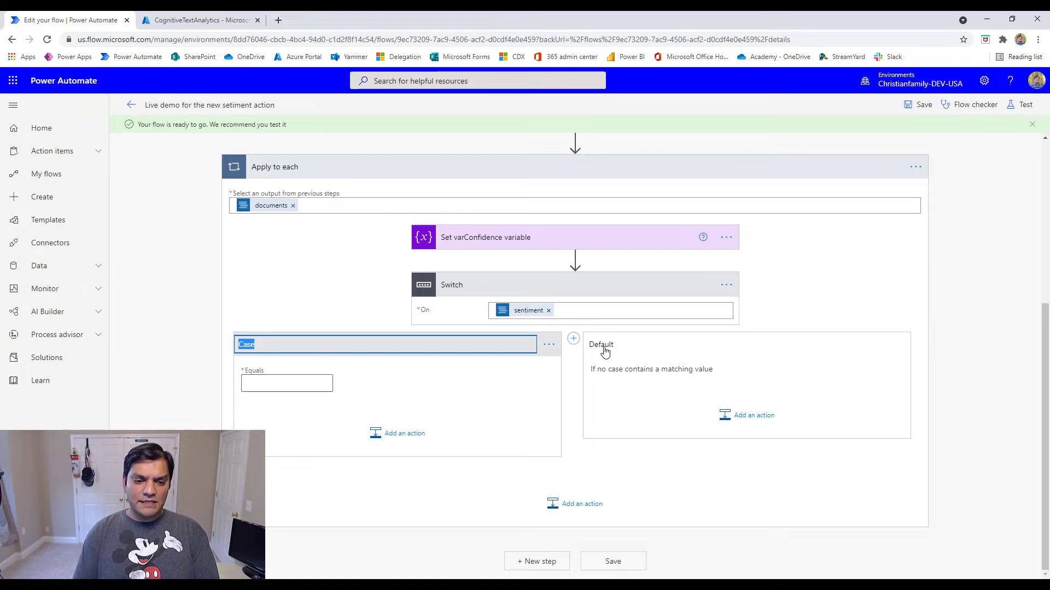
pyautogui.write('Case Position')
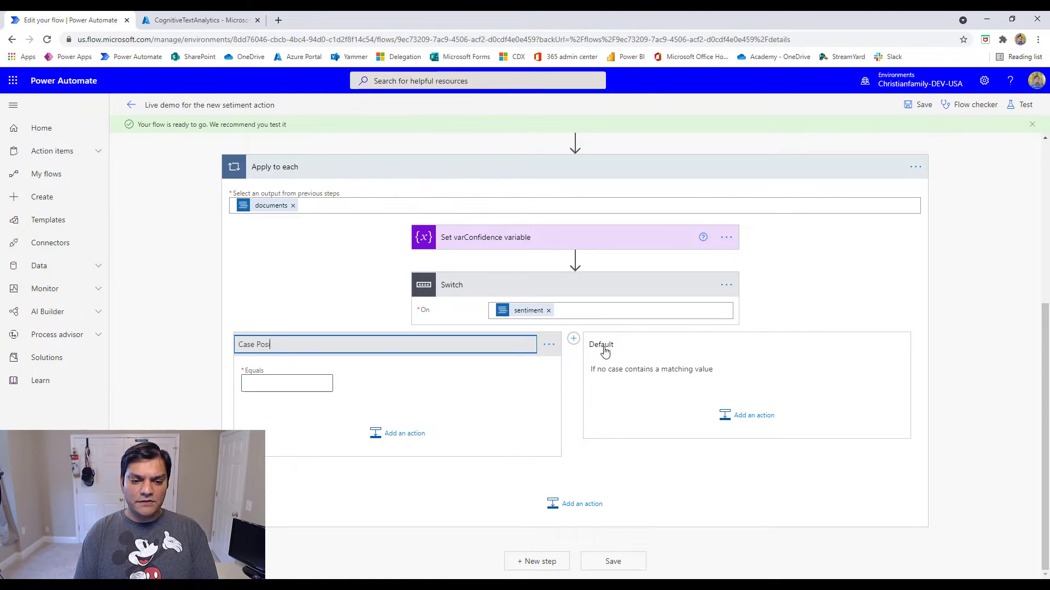
pyautogui.click(654, 430)
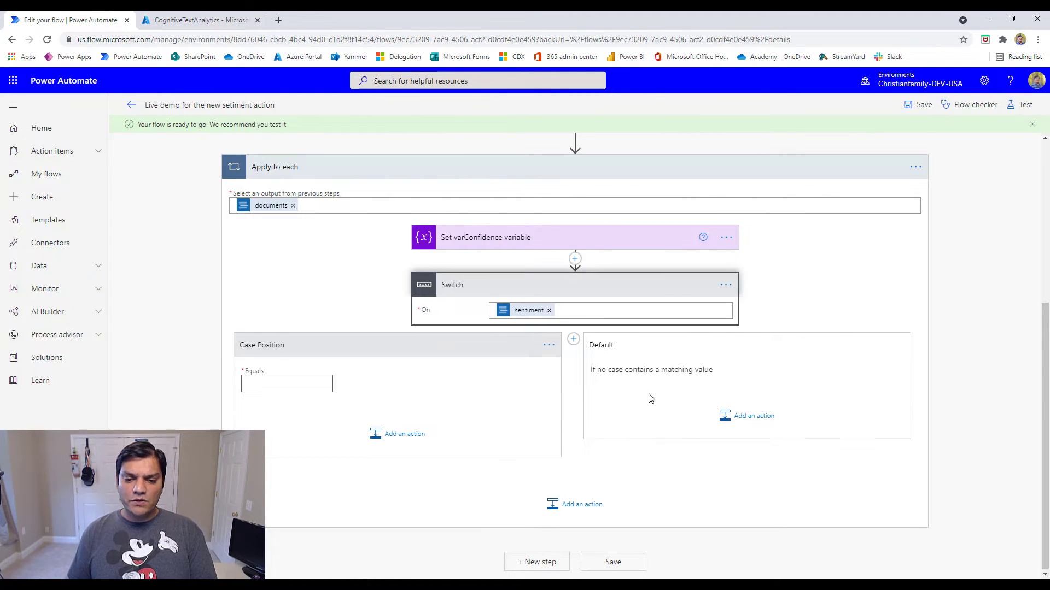
# Step: Add a second case named "Case Negative" to the Switch and discard the empty action placeholder in the Default branch
pyautogui.click(724, 422)
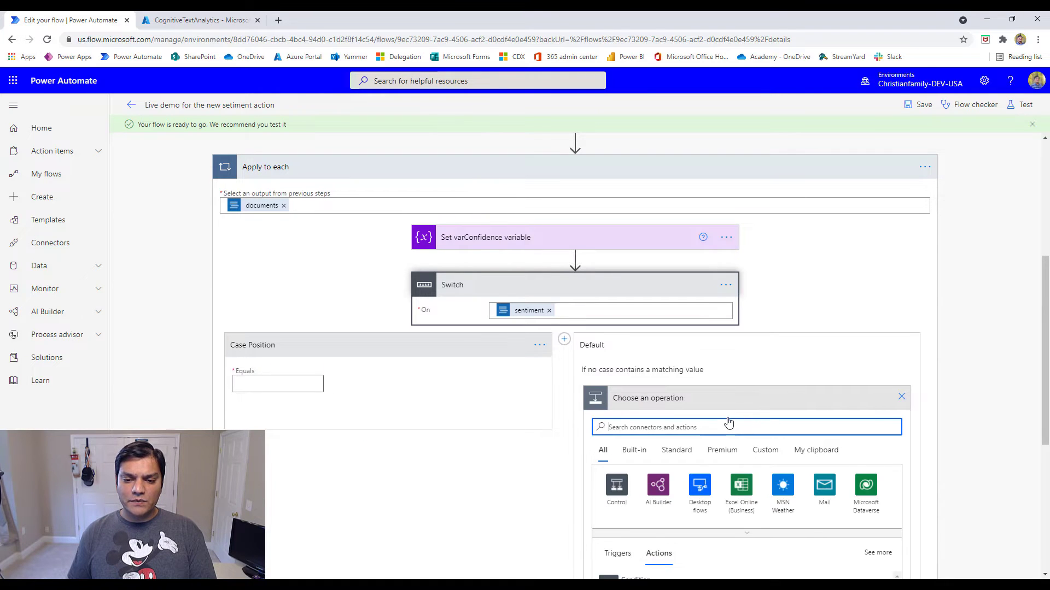
pyautogui.click(563, 340)
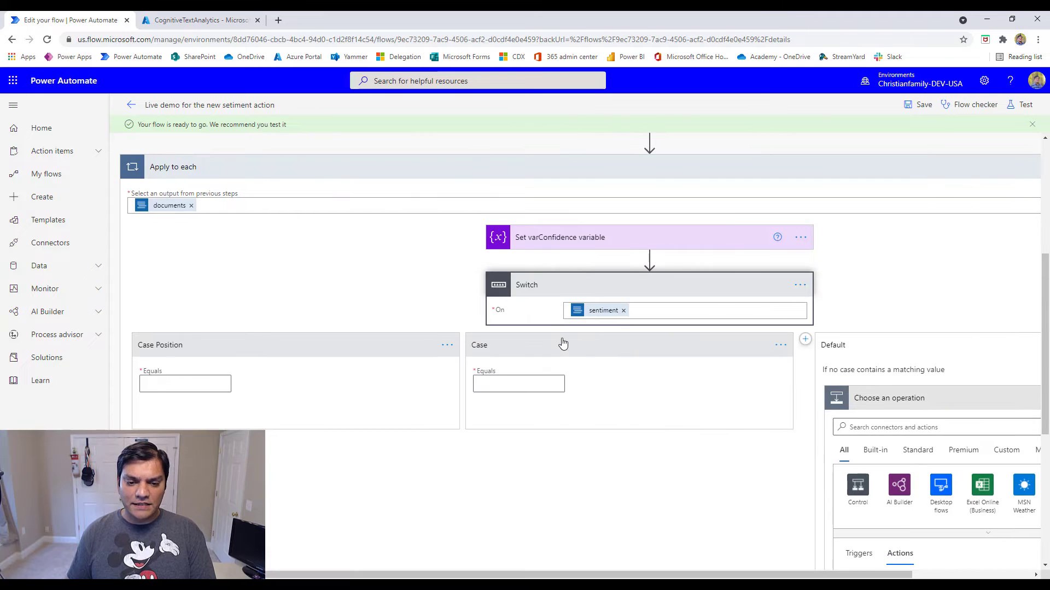
pyautogui.click(780, 345)
pyautogui.click(820, 360)
pyautogui.press('End')
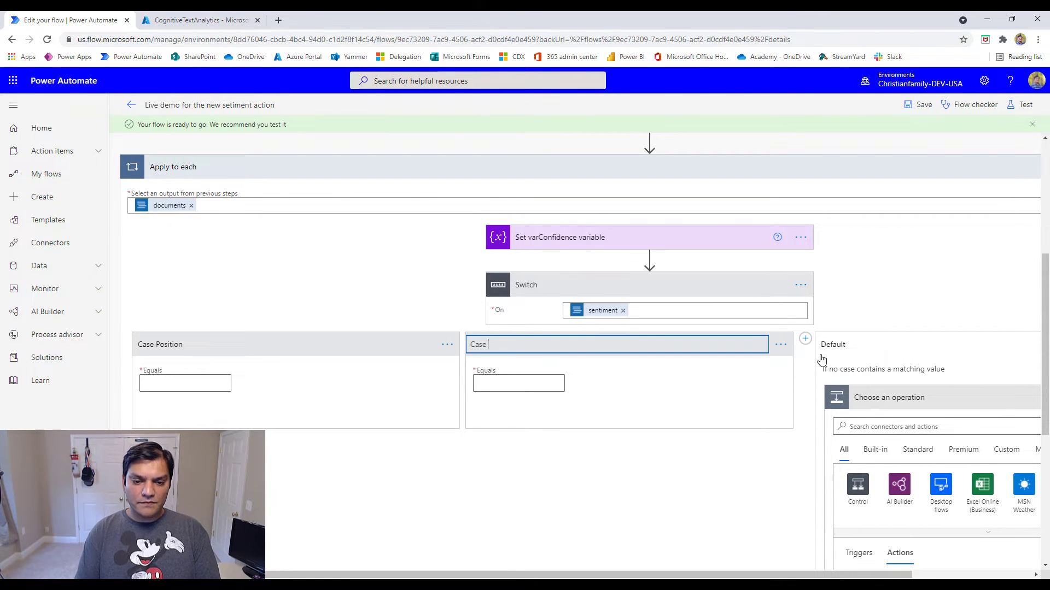
pyautogui.write('Negative')
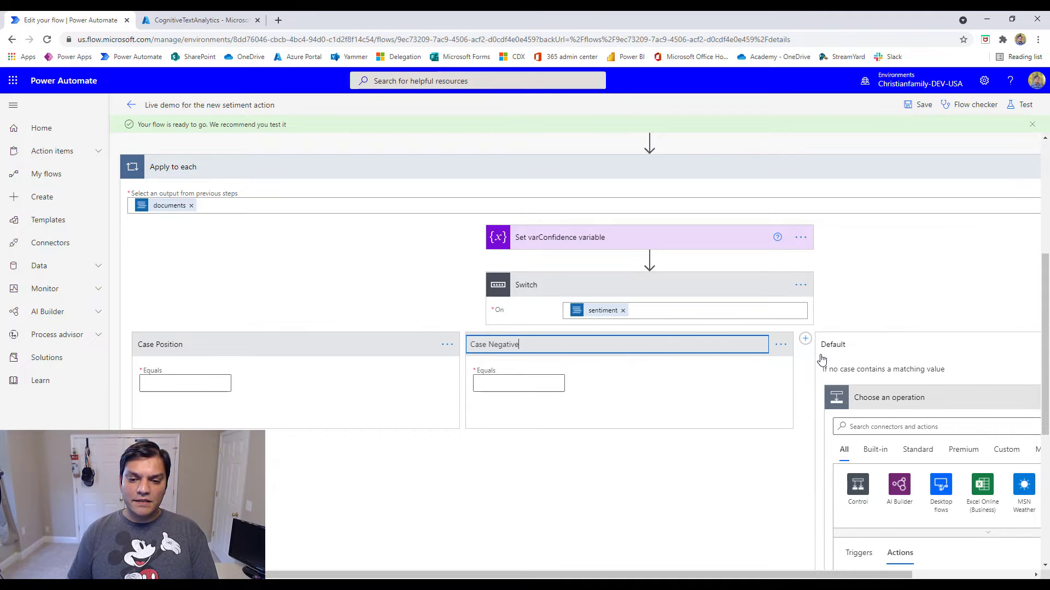
pyautogui.click(913, 289)
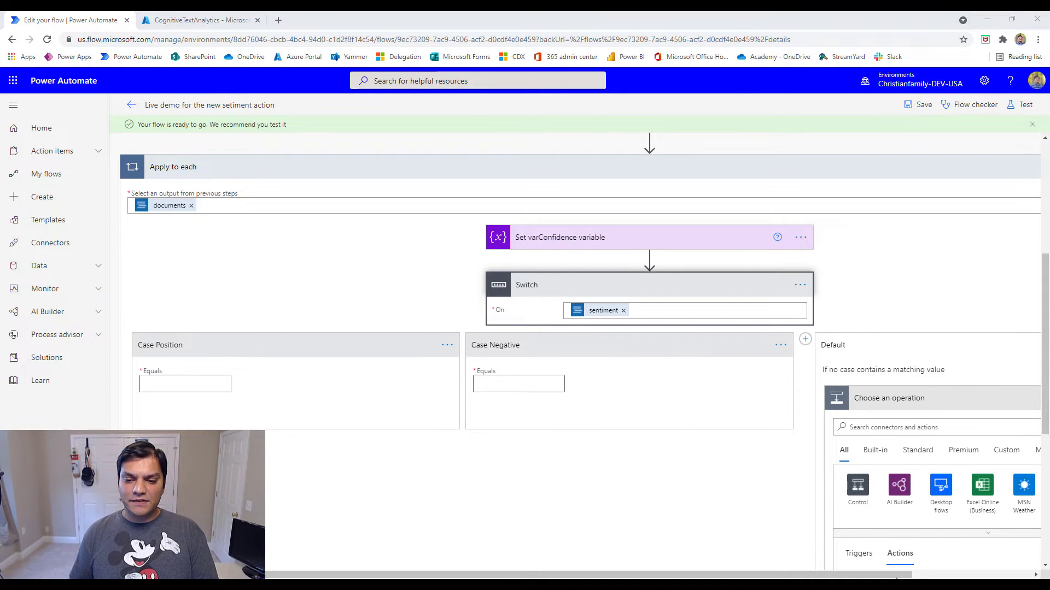
pyautogui.moveTo(847, 579); pyautogui.dragTo(962, 578)
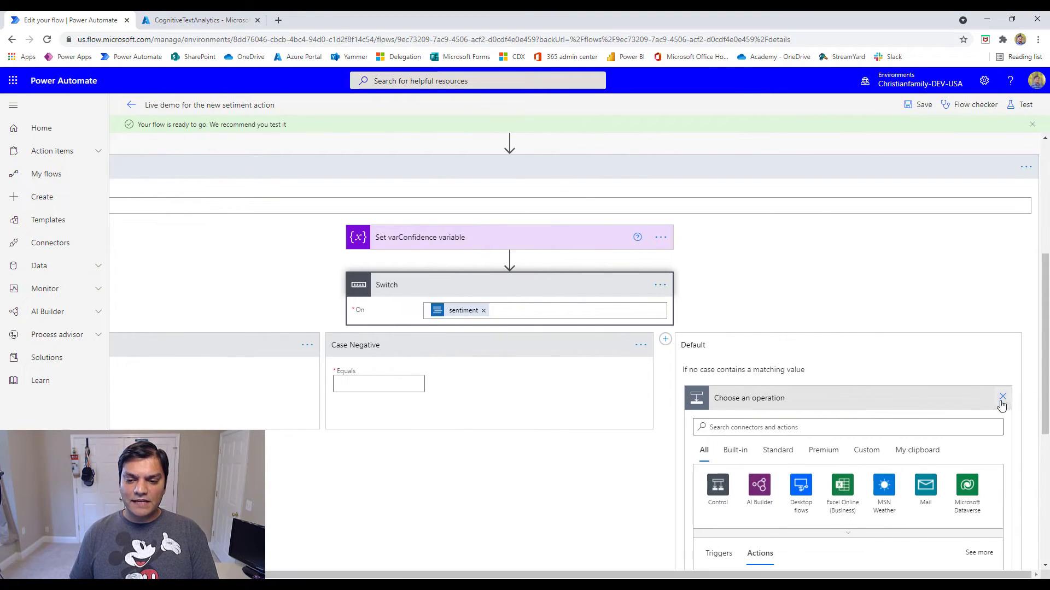
pyautogui.click(1005, 398)
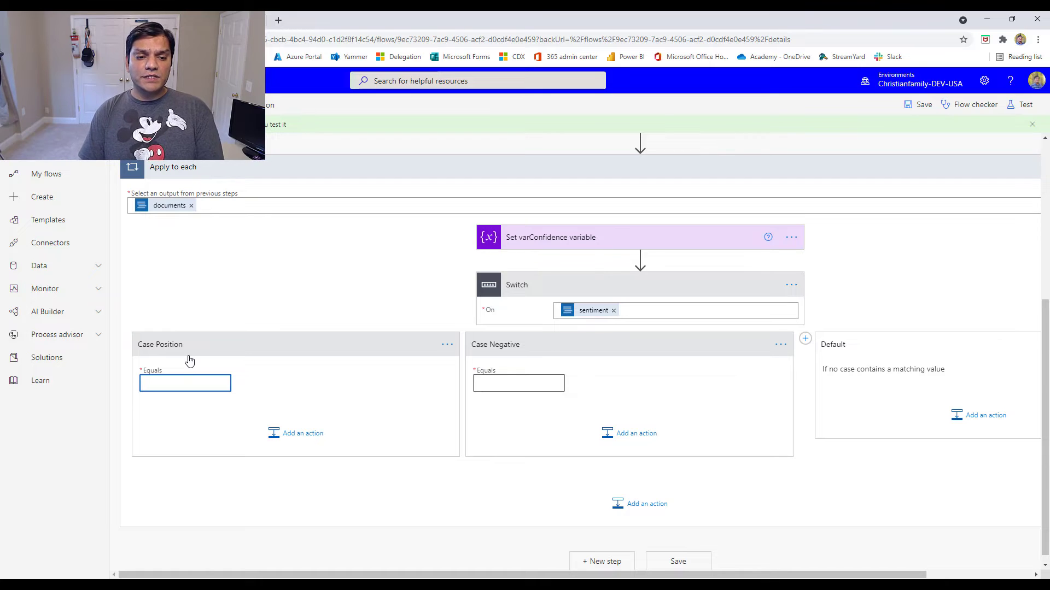
# Step: Correct the first case's name to "Case Positive" and set its Equals value to positive
pyautogui.click(447, 344)
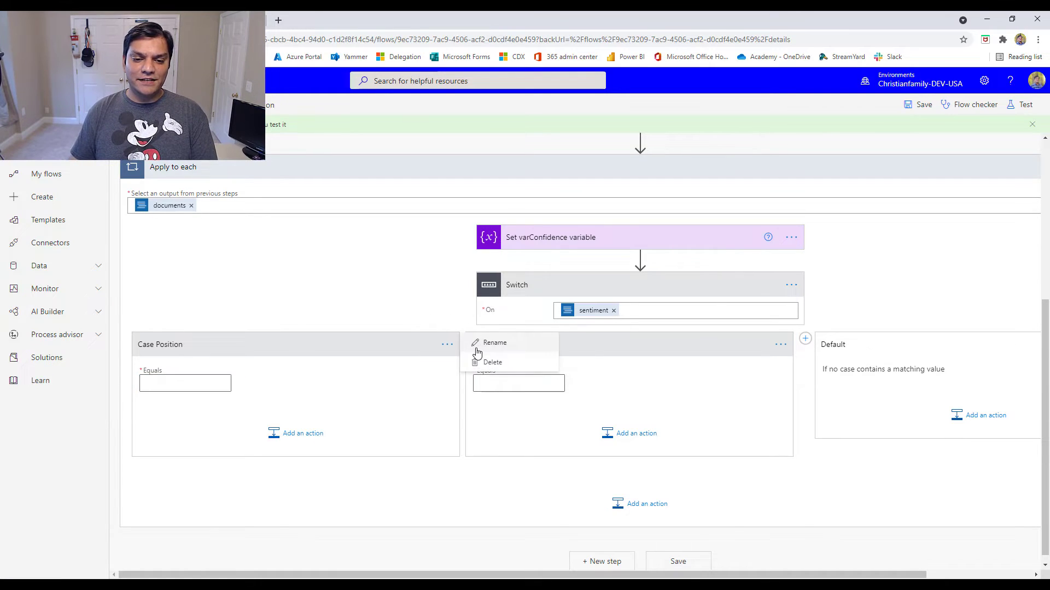
pyautogui.click(483, 350)
pyautogui.press('Right')
pyautogui.press('BackSpace')
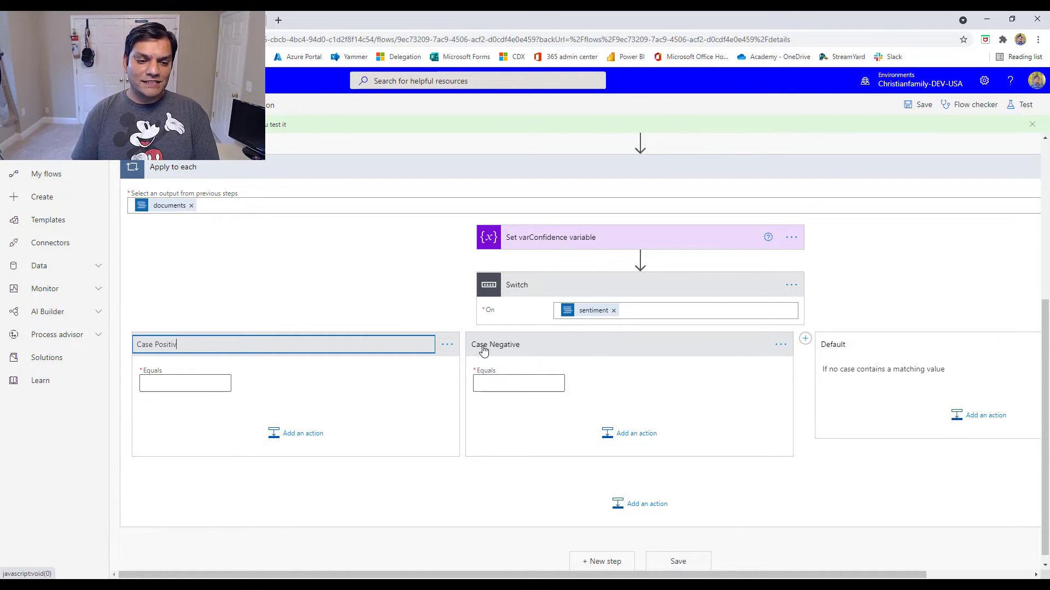
pyautogui.write('ve')
pyautogui.click(158, 386)
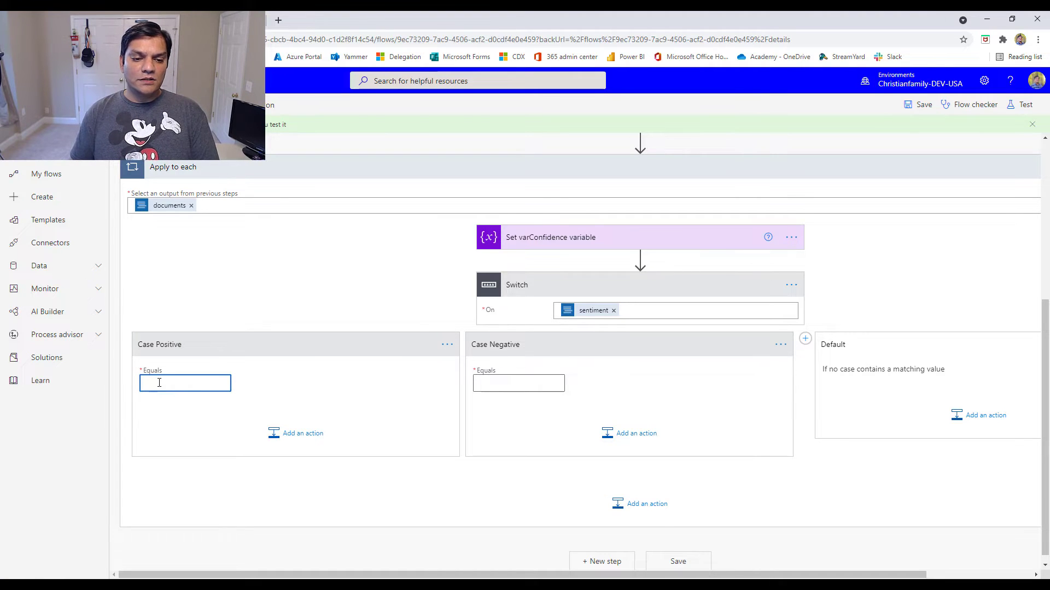
pyautogui.write('positive')
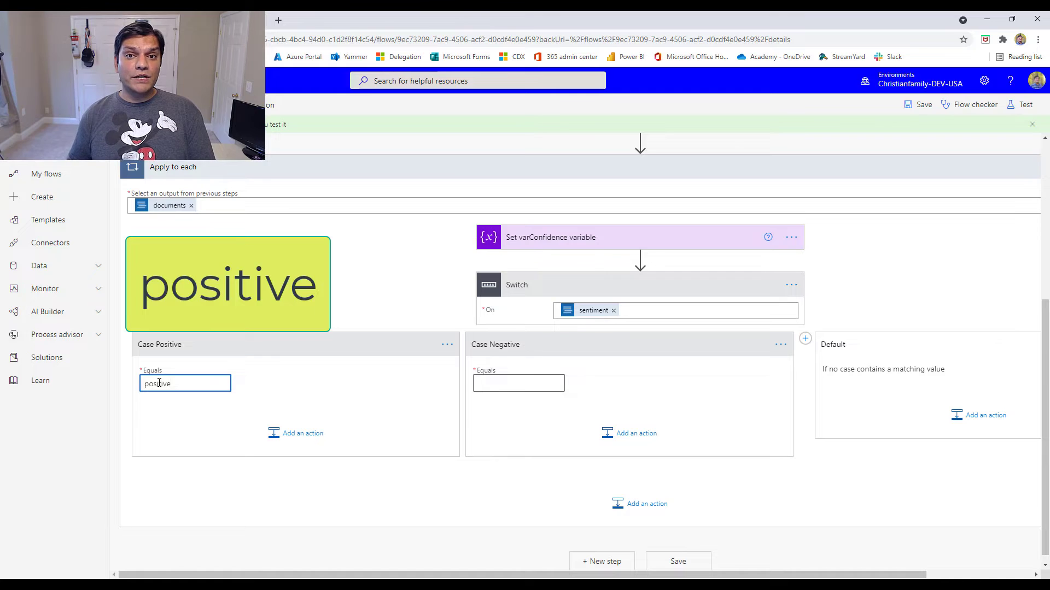
pyautogui.click(174, 439)
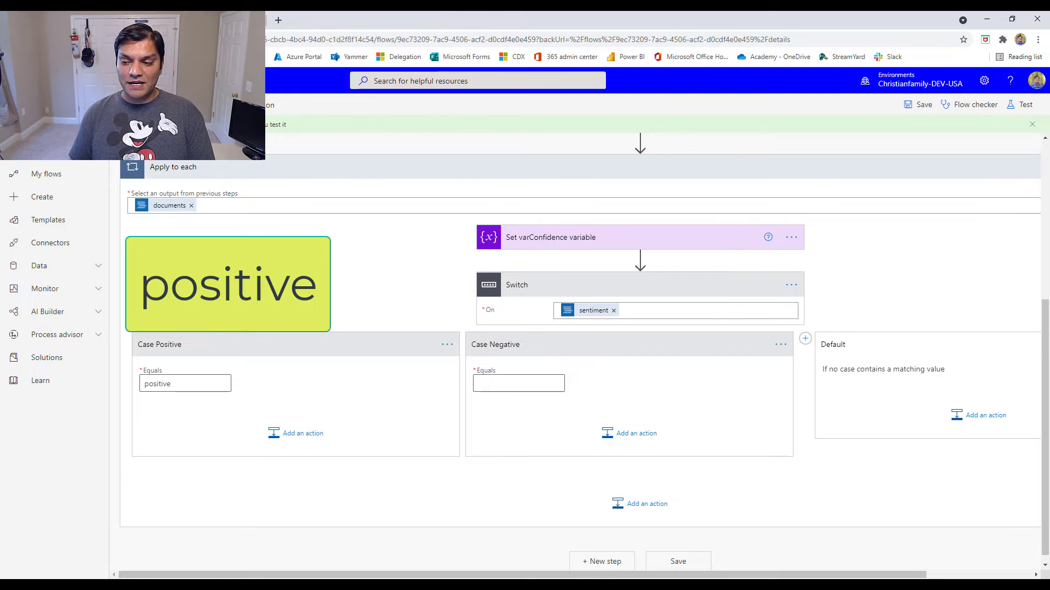
# Step: Add a Set variable action for varConfidenceScore to the Switch's Case Positive
pyautogui.click(295, 437)
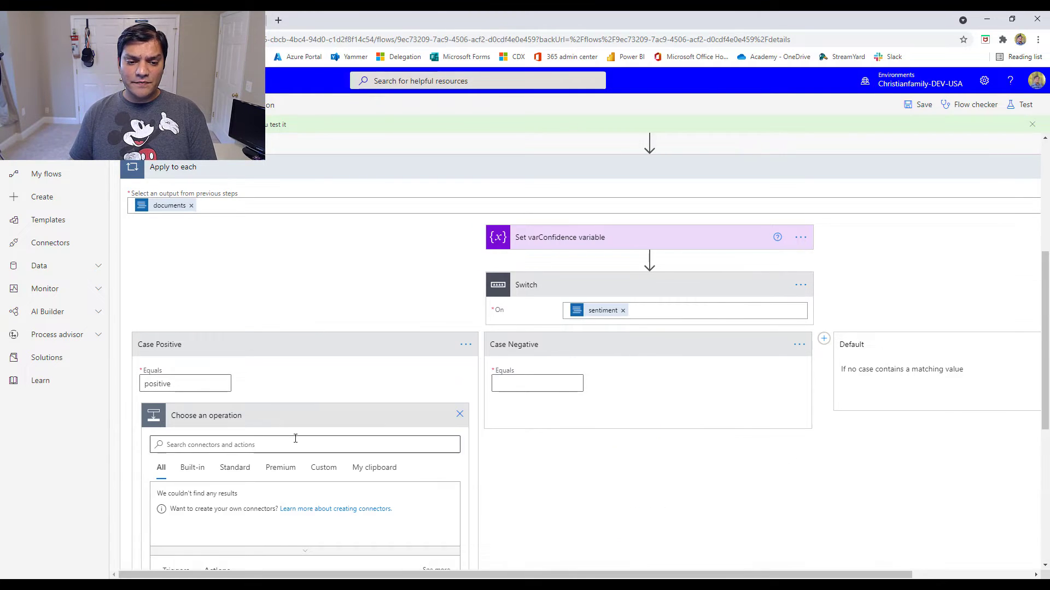
pyautogui.write('variable')
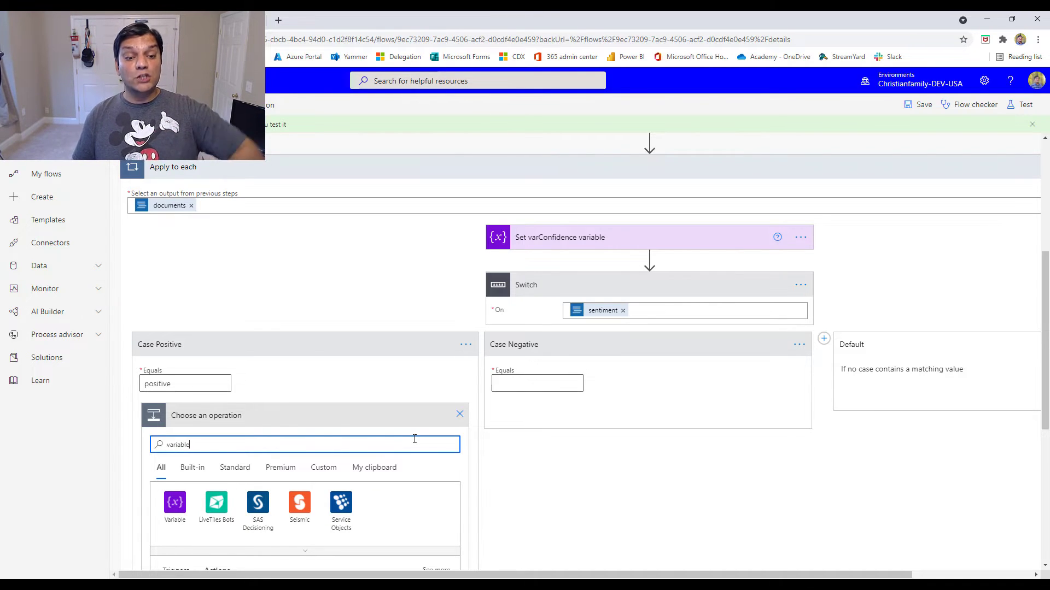
pyautogui.click(175, 506)
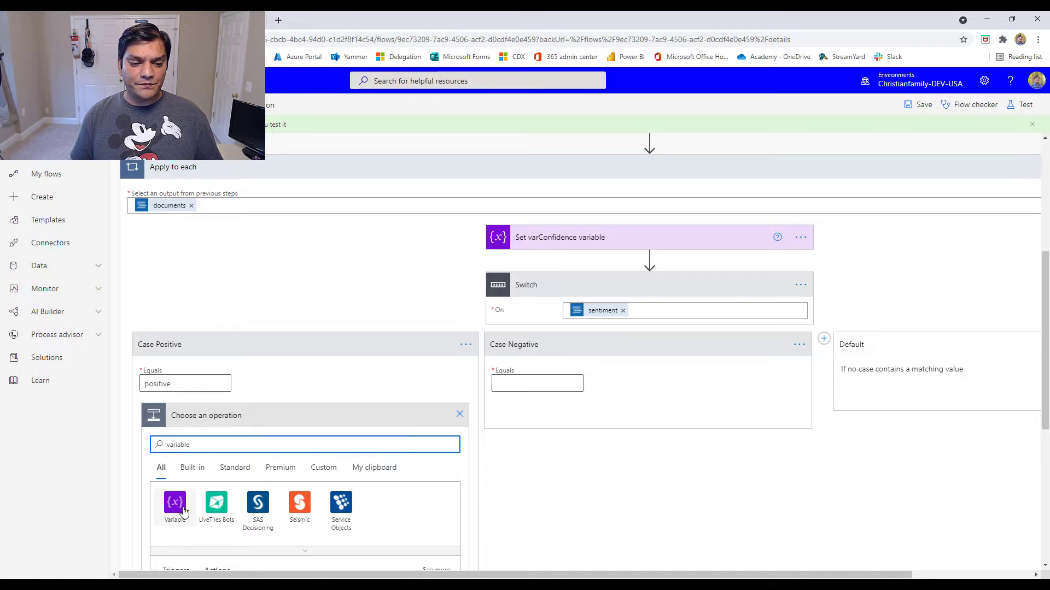
pyautogui.scroll(-2, 335, 499)
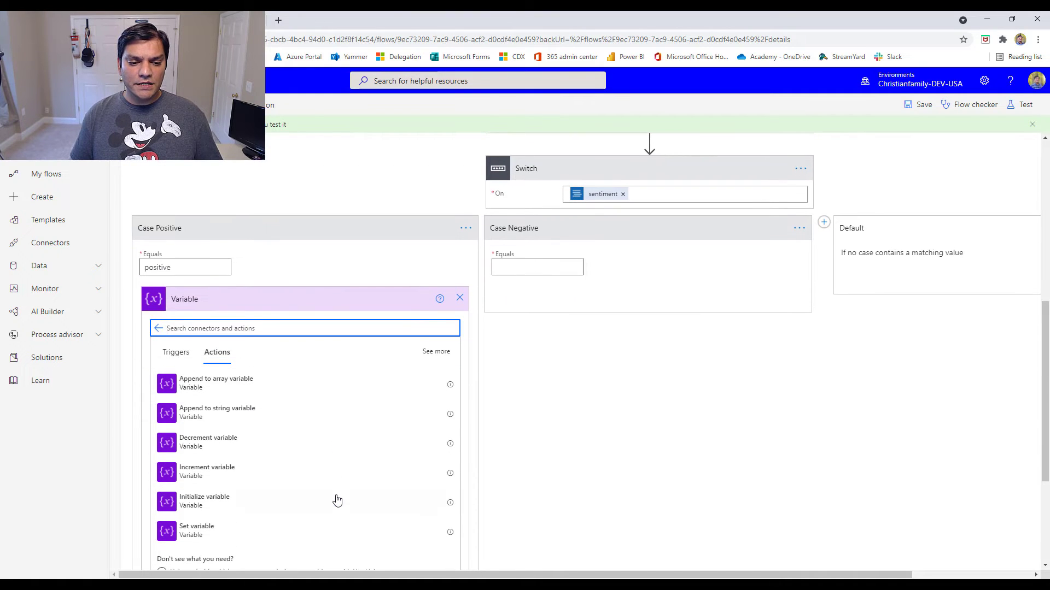
pyautogui.click(246, 535)
pyautogui.click(361, 347)
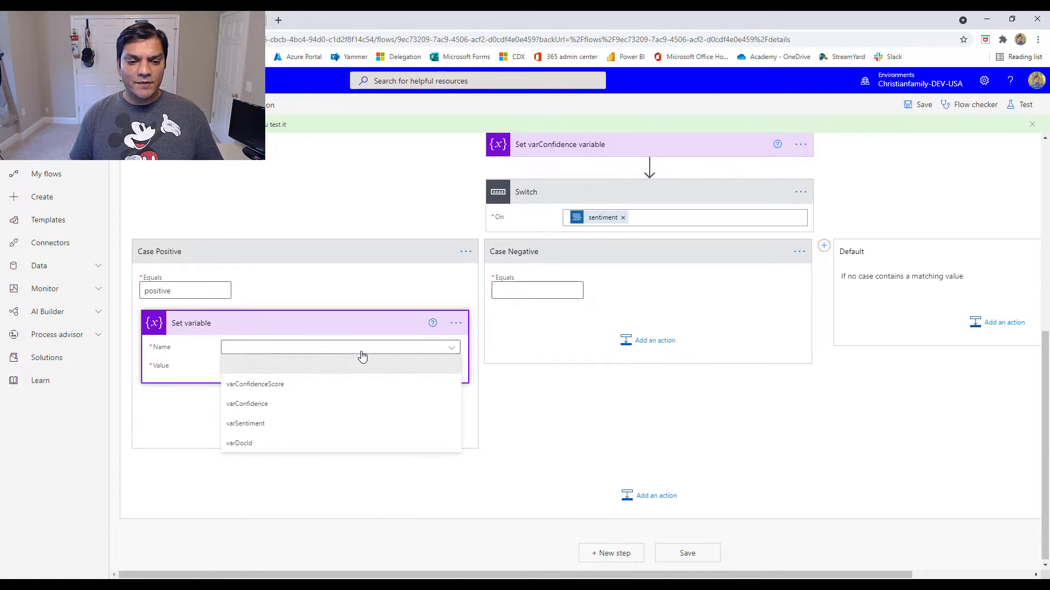
pyautogui.click(282, 391)
# Step: Set the varConfidenceScore value in Case Positive to the first positive output of Sentiment (V3.0)
pyautogui.click(279, 365)
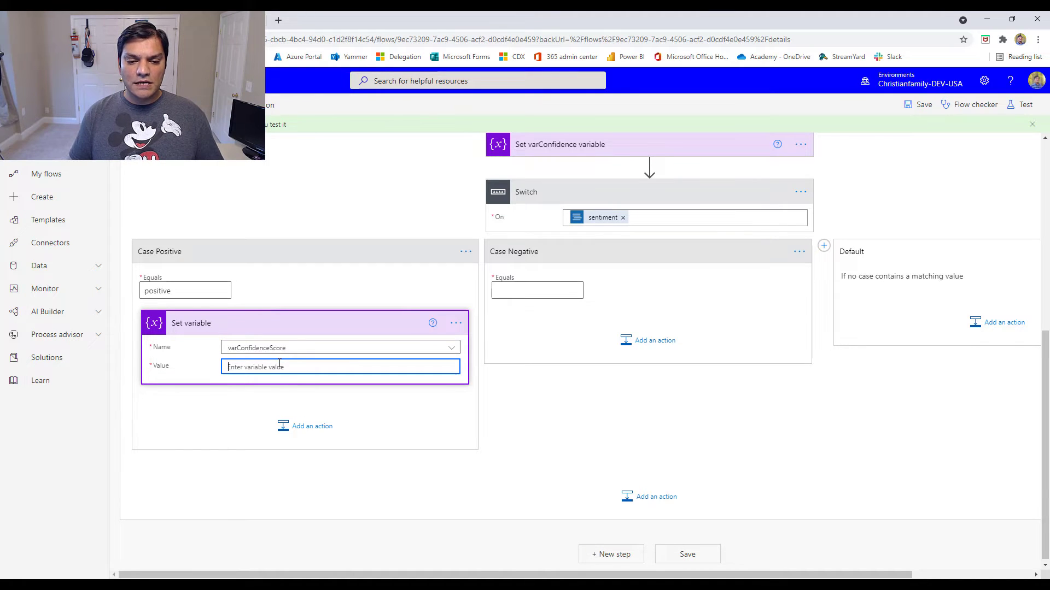
pyautogui.scroll(-2, 768, 485)
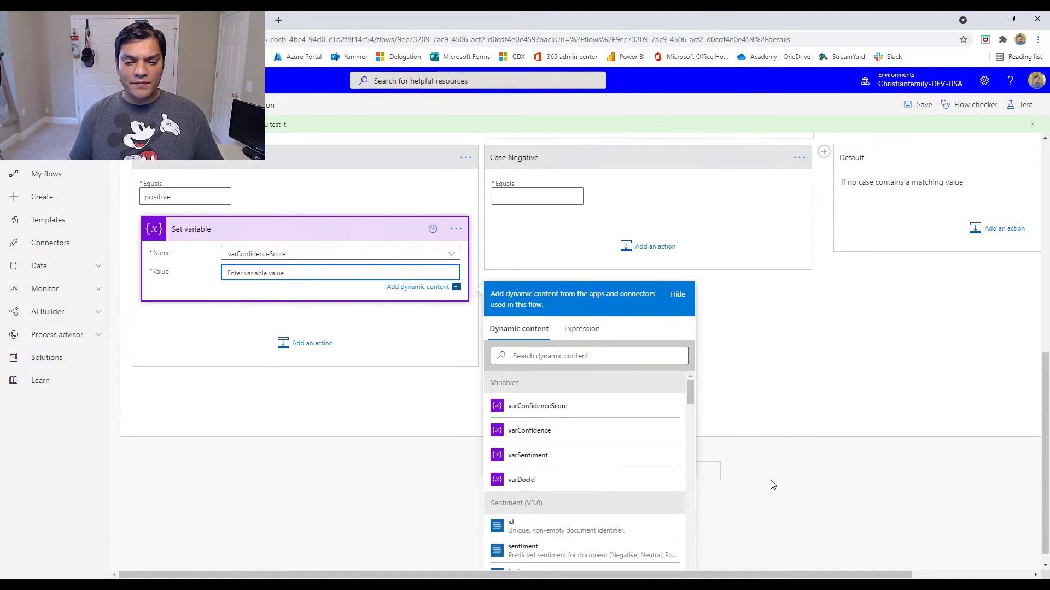
pyautogui.moveTo(691, 395); pyautogui.dragTo(687, 464)
pyautogui.click(551, 356)
pyautogui.write('posit')
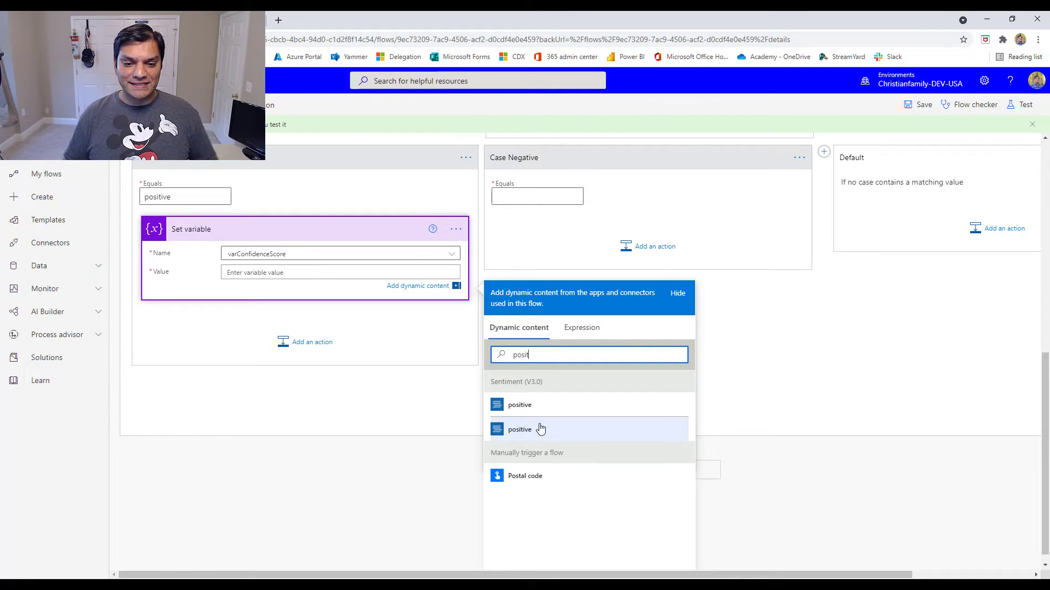
pyautogui.click(544, 414)
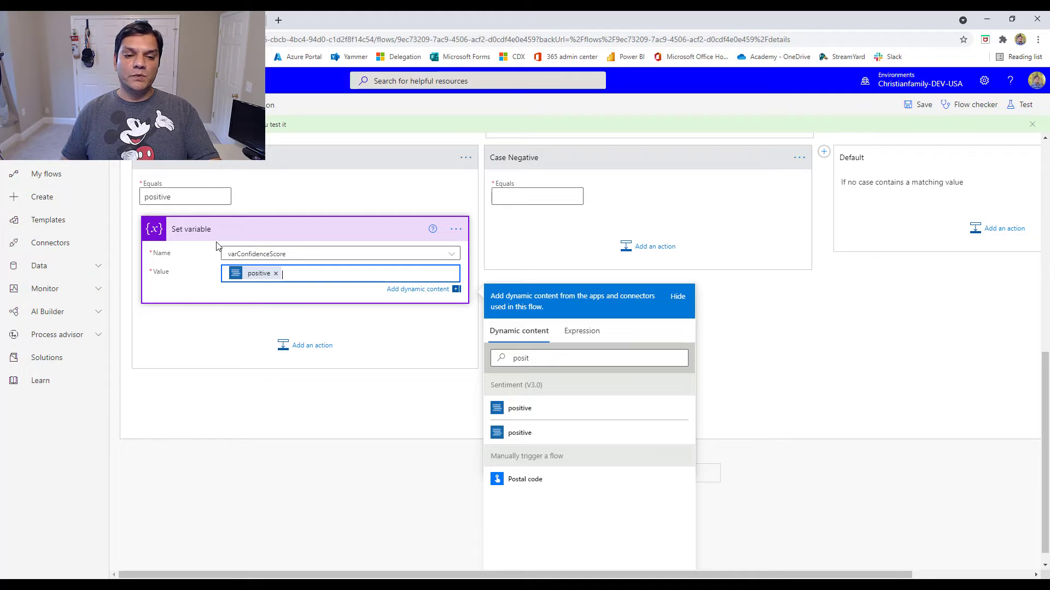
# Step: Try the second positive output of Sentiment (V3.0) as the variable's value instead, and delete the resulting Apply to each 2 loop
pyautogui.click(276, 274)
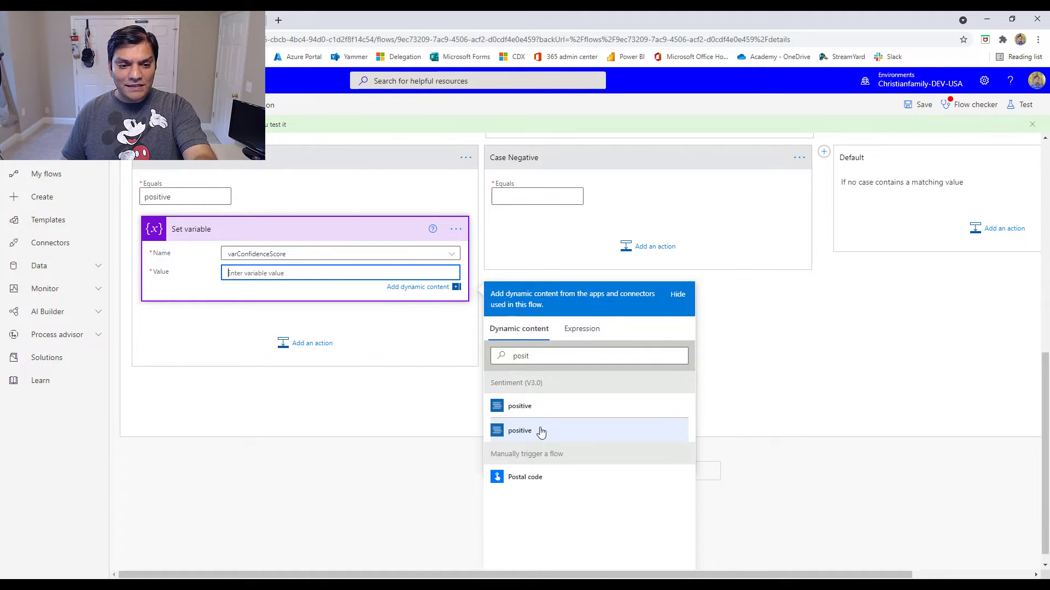
pyautogui.click(541, 432)
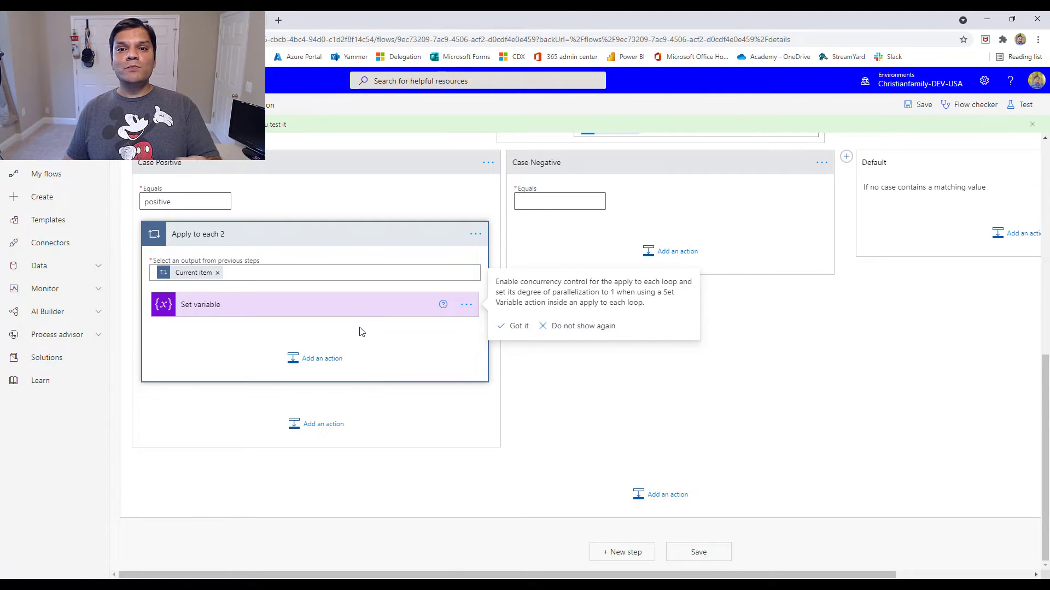
pyautogui.click(475, 234)
pyautogui.click(521, 369)
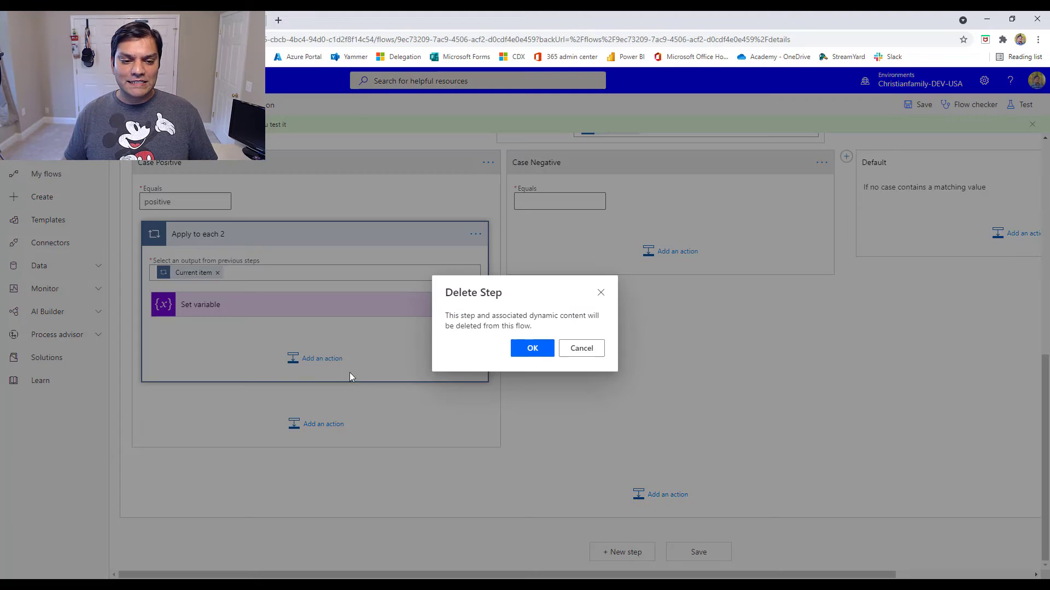
pyautogui.press('Return')
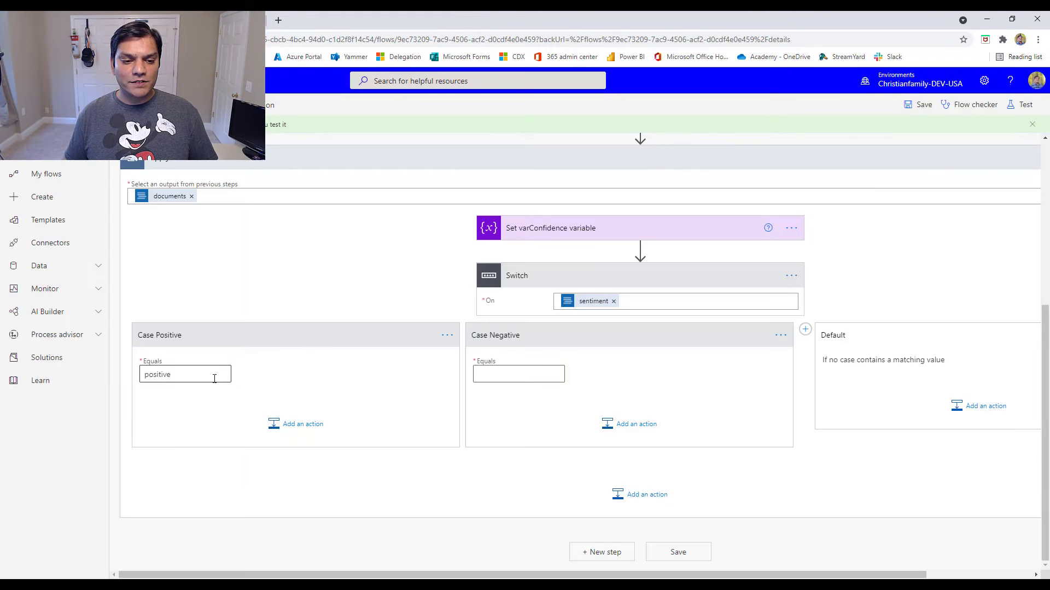
# Step: Add a new Set variable action inside Case Positive of the Switch
pyautogui.click(303, 425)
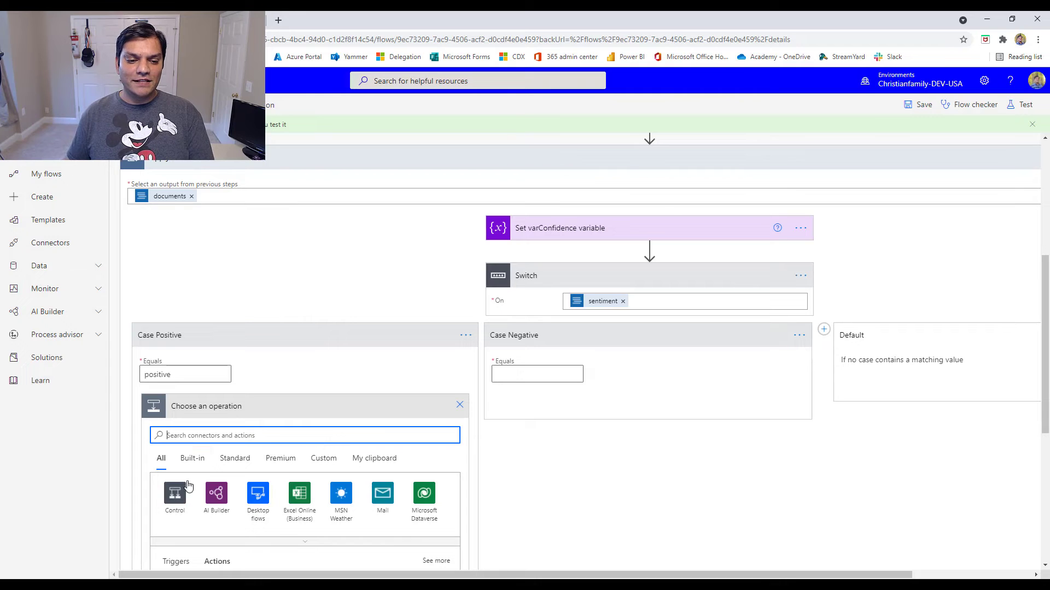
pyautogui.write('varuav')
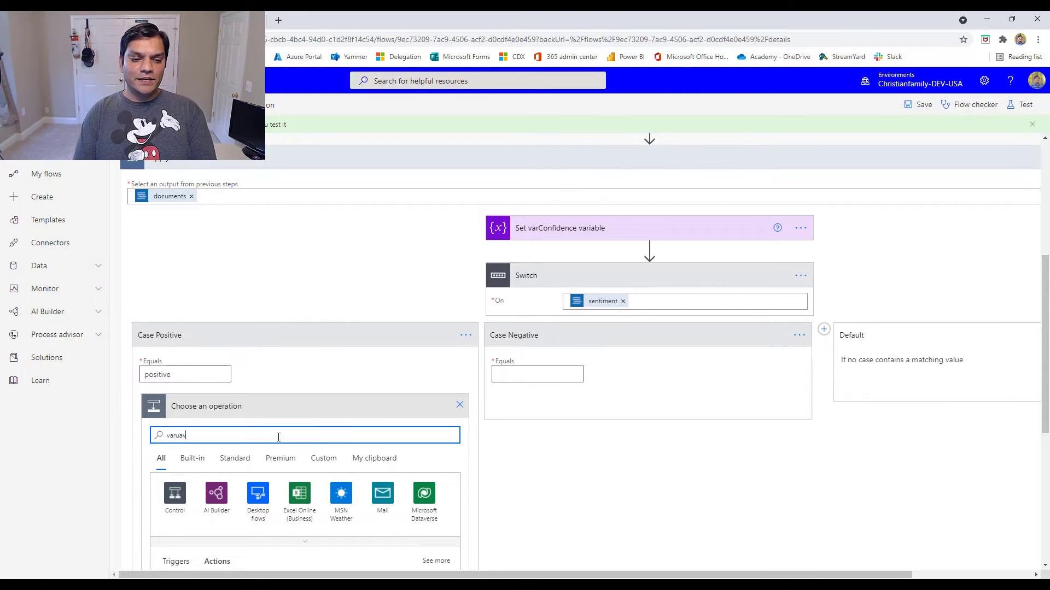
pyautogui.press('BackSpace')
pyautogui.press('BackSpace')
pyautogui.press('BackSpace')
pyautogui.write('iabl')
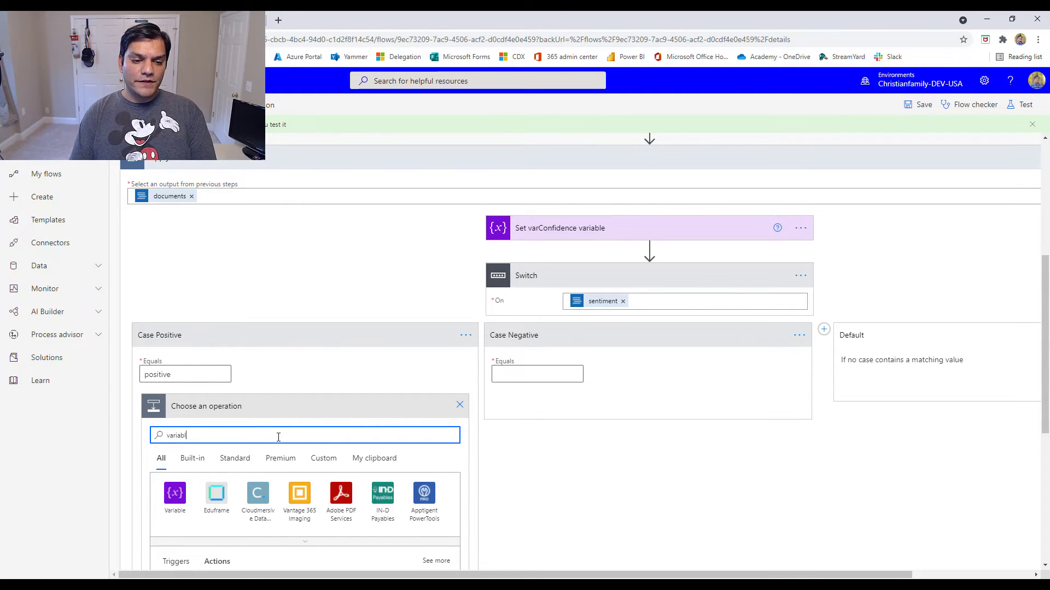
pyautogui.write('e')
pyautogui.click(175, 494)
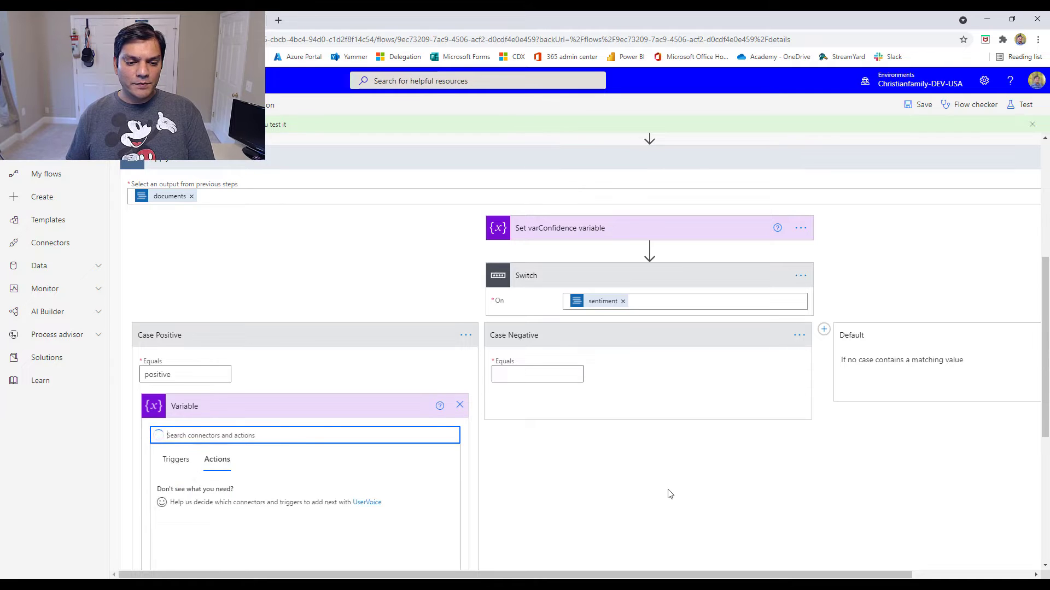
pyautogui.scroll(-5, 669, 494)
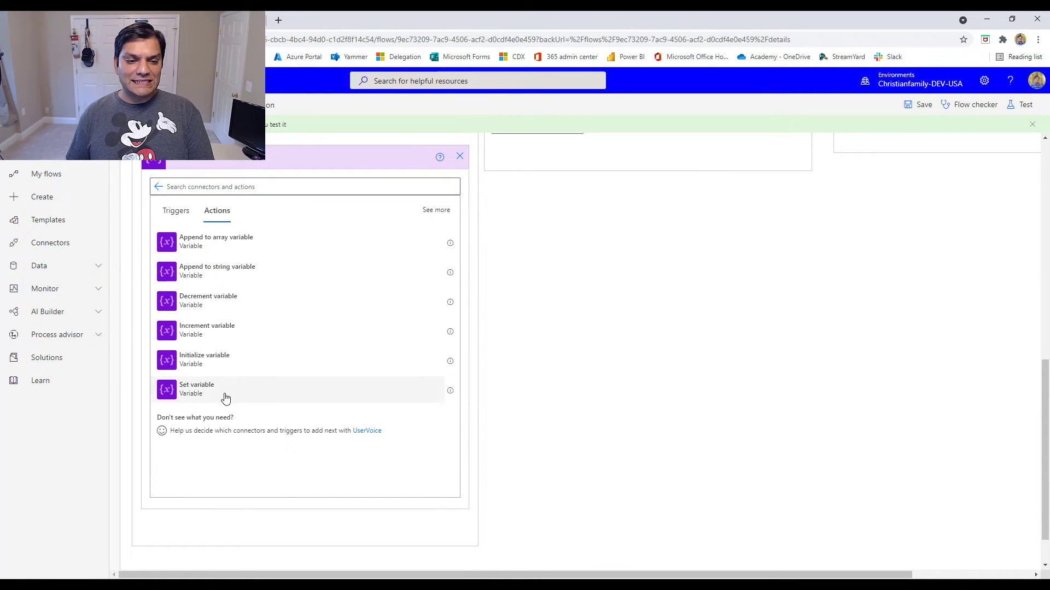
pyautogui.click(225, 397)
# Step: Have Case Positive set varConfidenceScore to the first positive output of Sentiment (V3.0), try to save the flow and dismiss the Flow checker
pyautogui.click(368, 348)
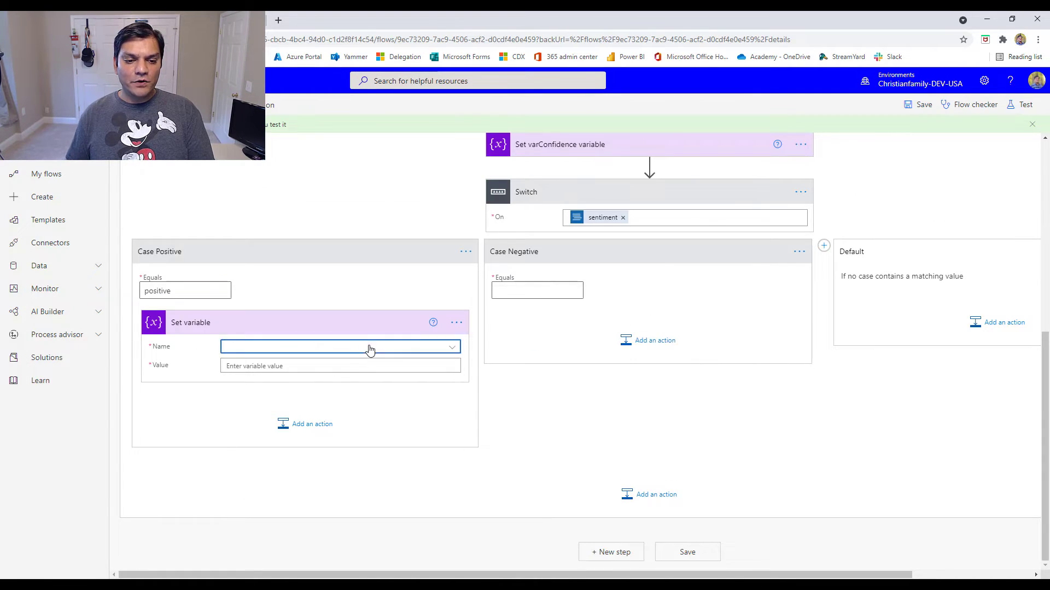
pyautogui.click(335, 385)
pyautogui.click(333, 369)
pyautogui.click(609, 448)
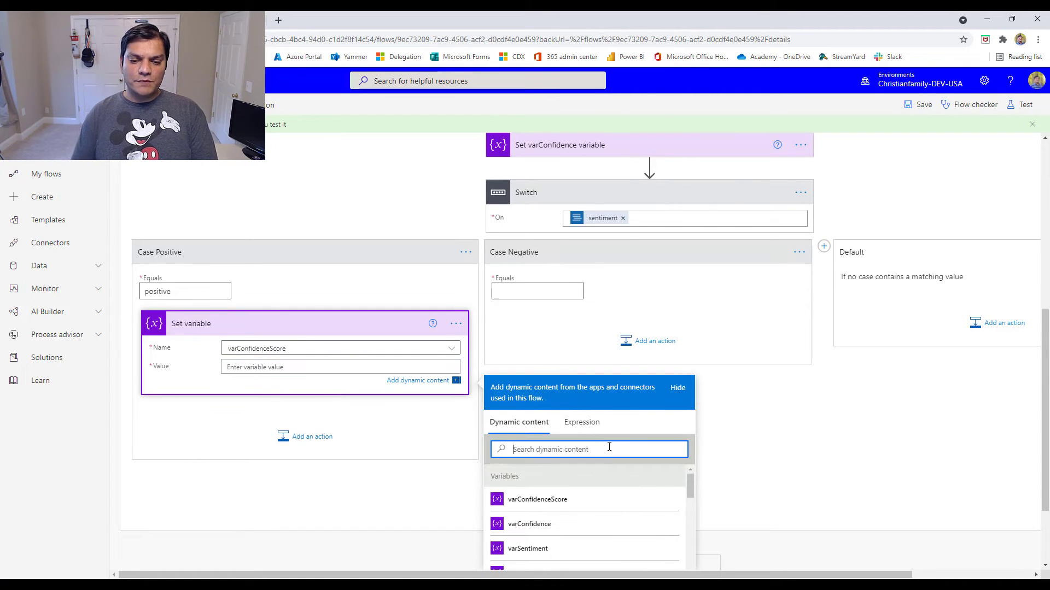
pyautogui.write('posit')
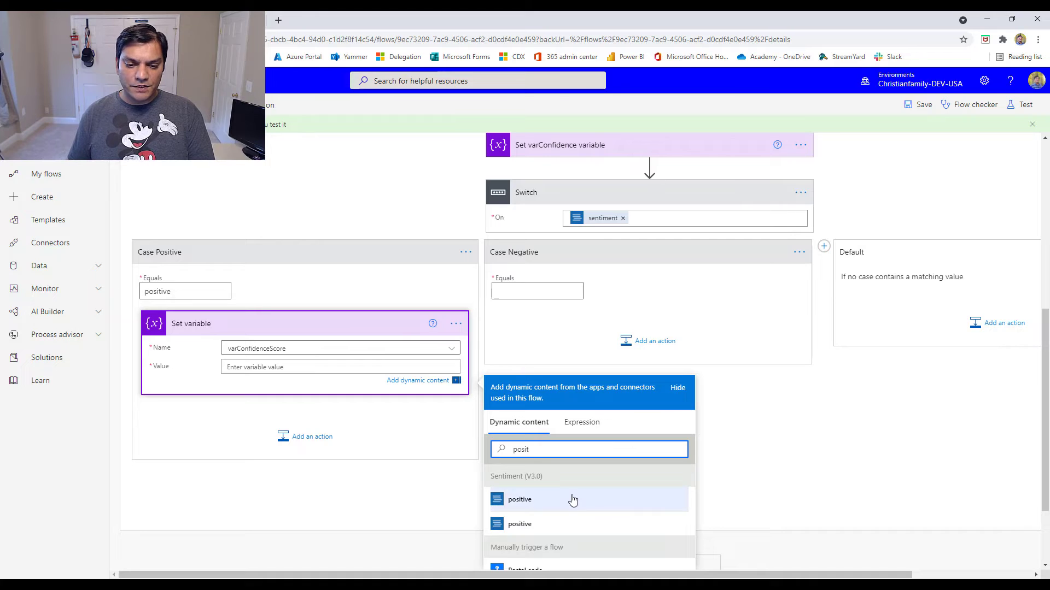
pyautogui.click(569, 500)
pyautogui.click(922, 106)
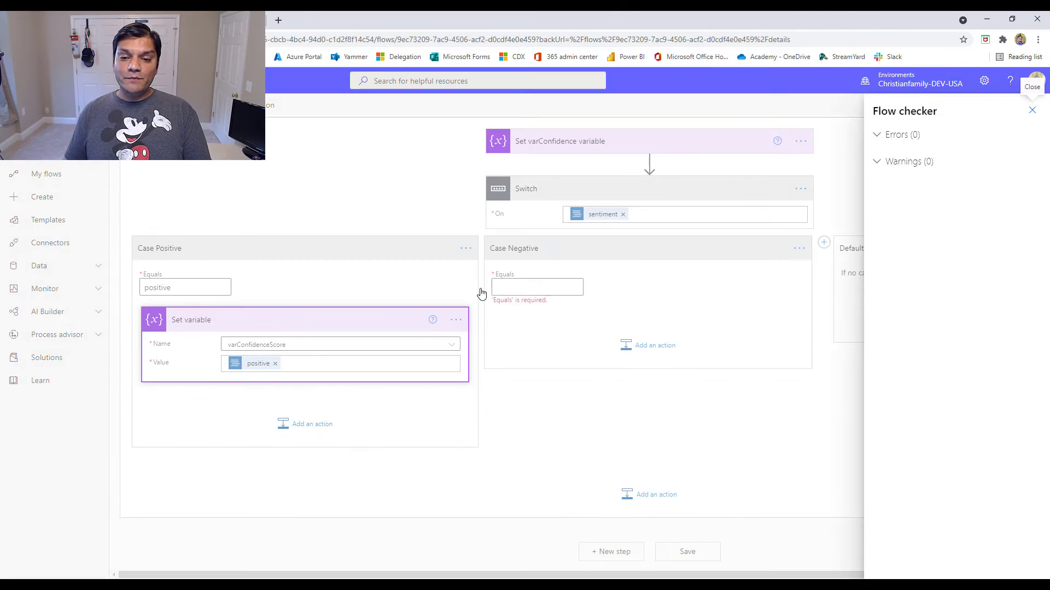
pyautogui.click(1031, 111)
# Step: Set the Equals value of Case Negative to negative
pyautogui.click(527, 287)
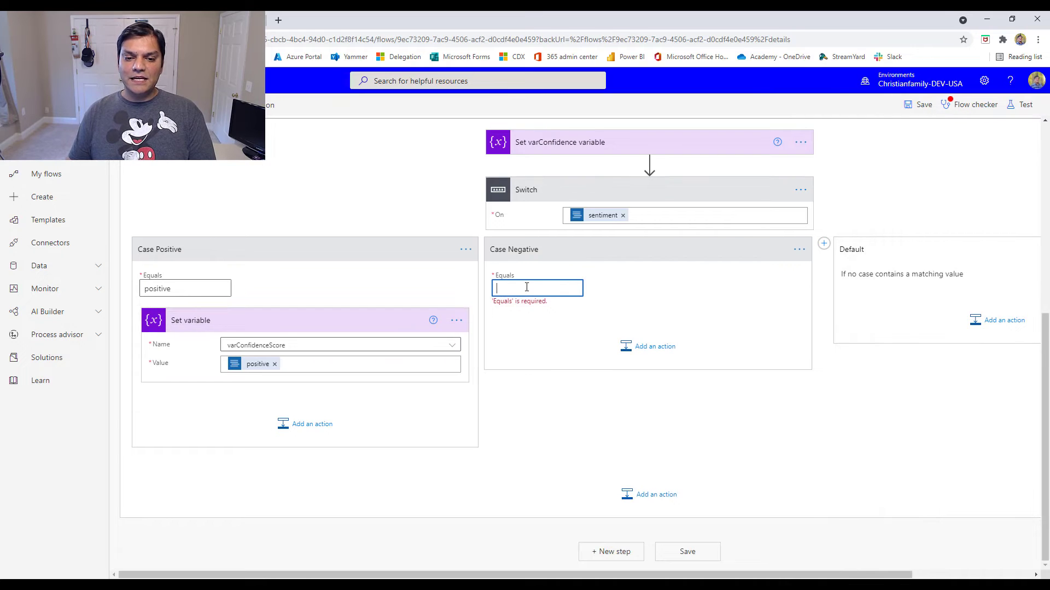
pyautogui.write('ne')
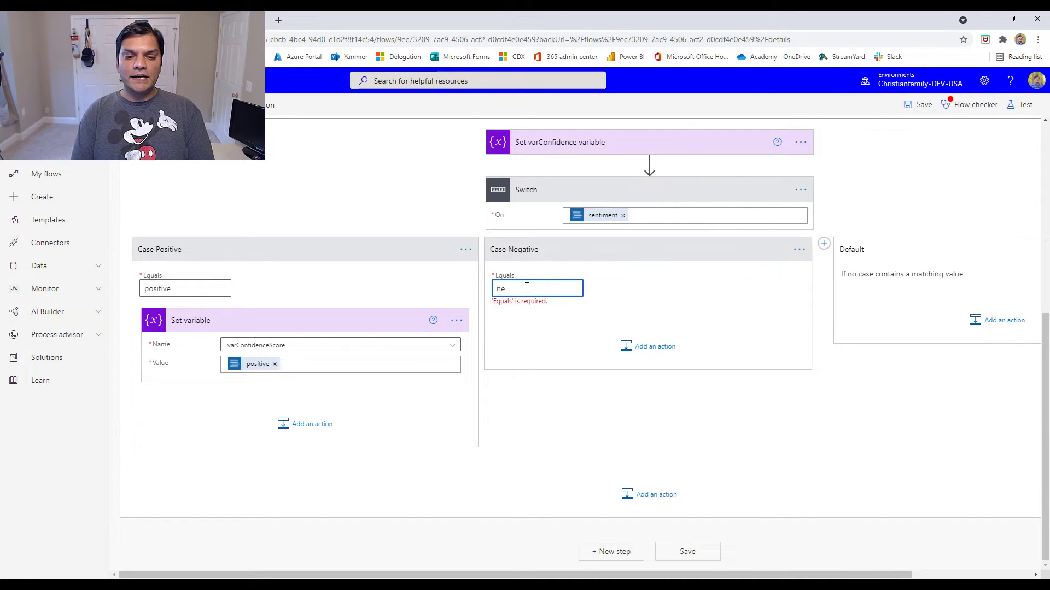
pyautogui.write('gative')
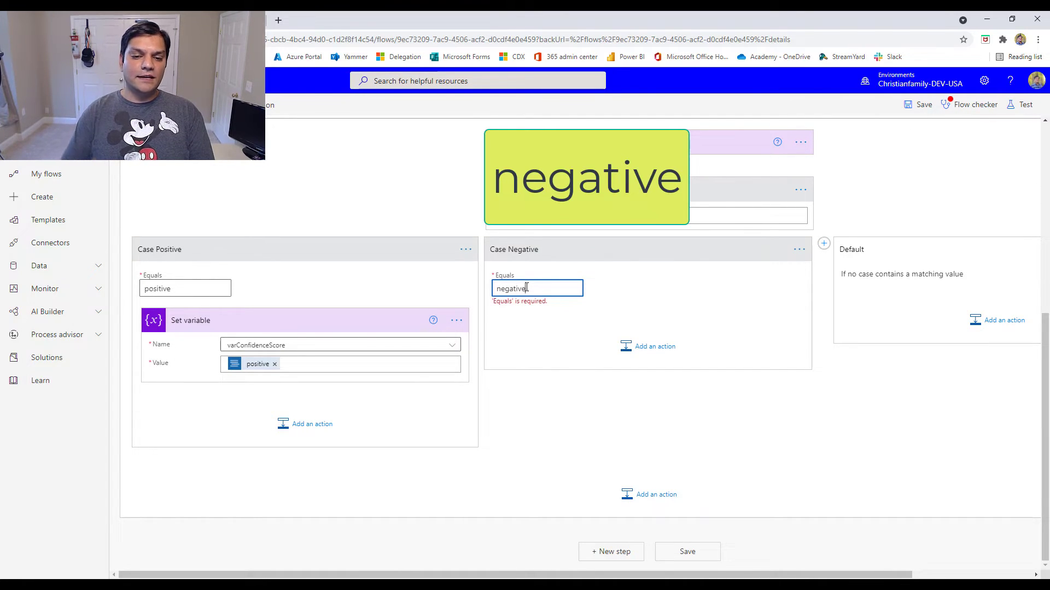
# Step: Add a Set variable action inside Case Negative
pyautogui.click(643, 348)
pyautogui.write('v')
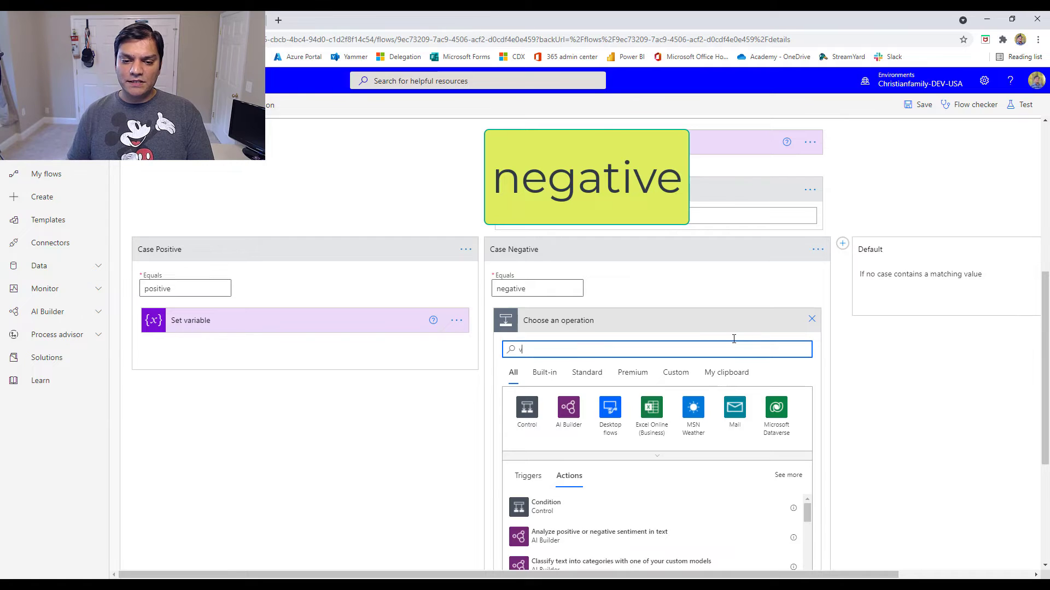
pyautogui.write('ariable')
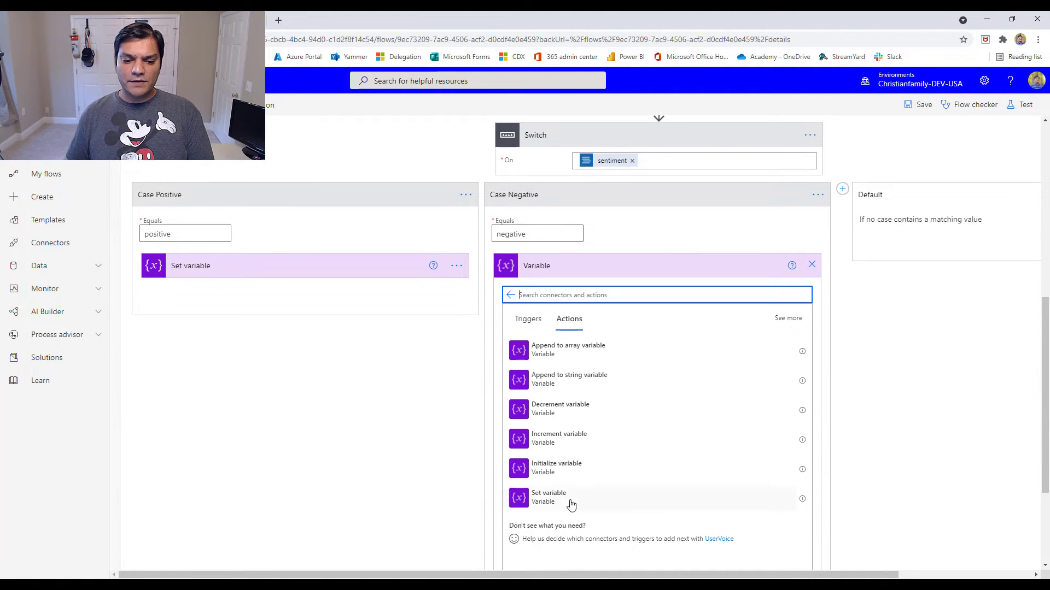
pyautogui.click(562, 501)
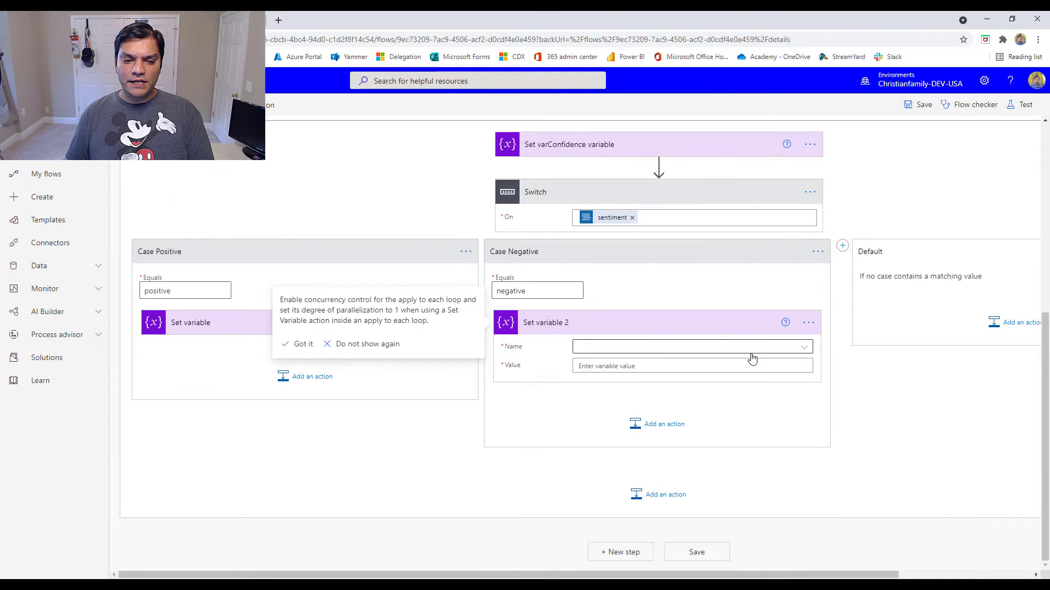
# Step: Have the Case Negative action set varConfidenceScore to the first negative output of Sentiment (V3.0)
pyautogui.click(752, 354)
pyautogui.click(733, 383)
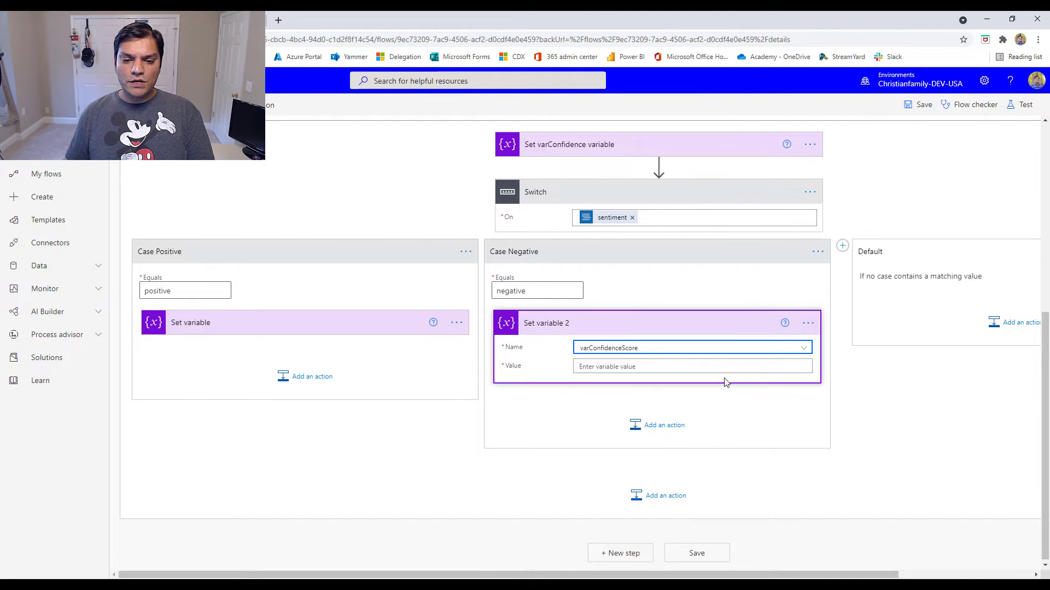
pyautogui.click(731, 367)
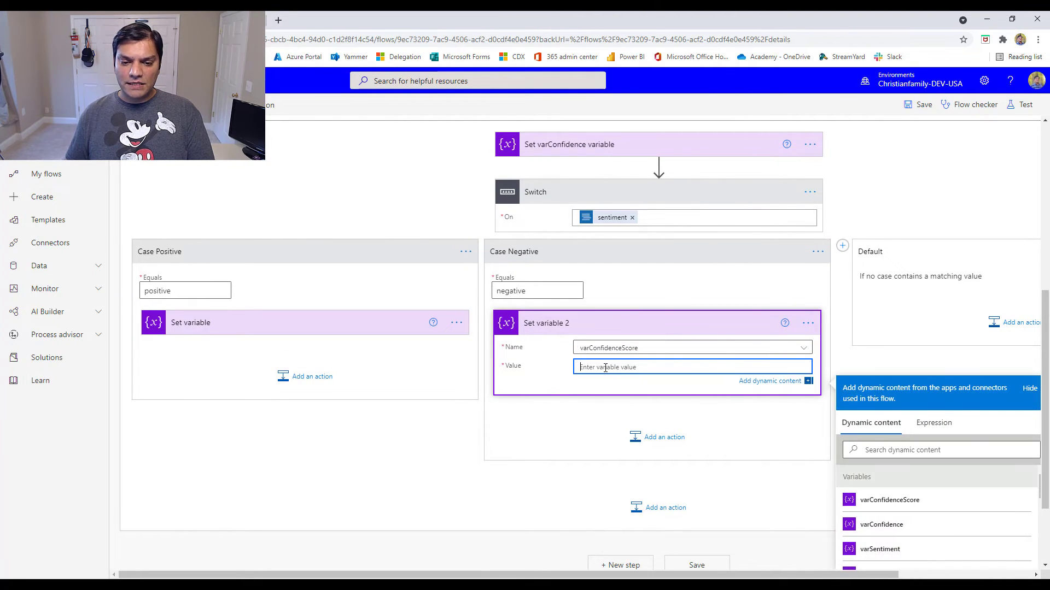
pyautogui.click(936, 450)
pyautogui.write('nega')
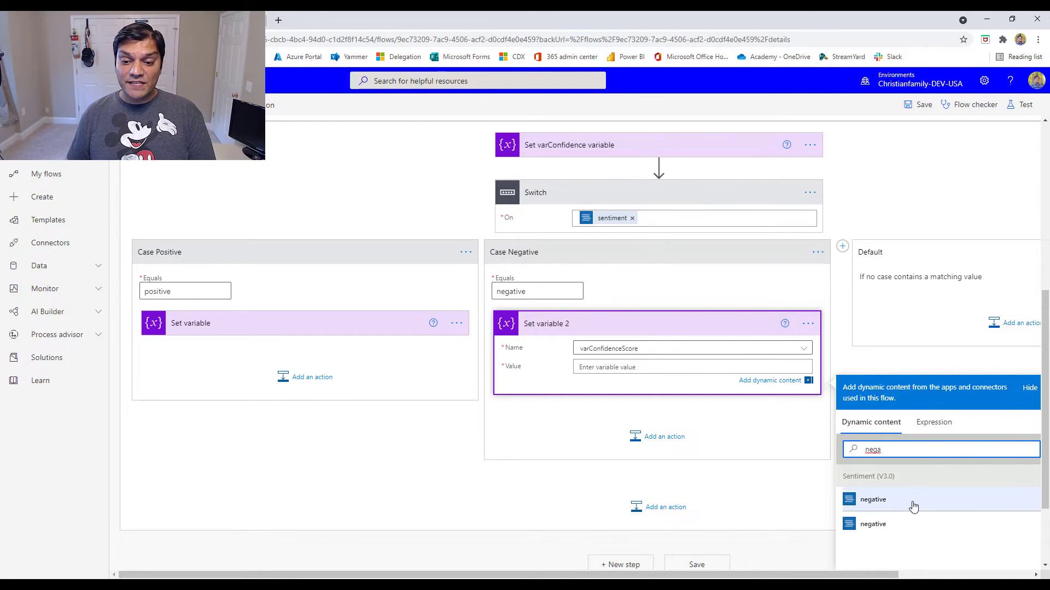
pyautogui.click(913, 503)
# Step: Add a Set variable action inside the Default branch of the Switch
pyautogui.hscroll(3, 745, 574)
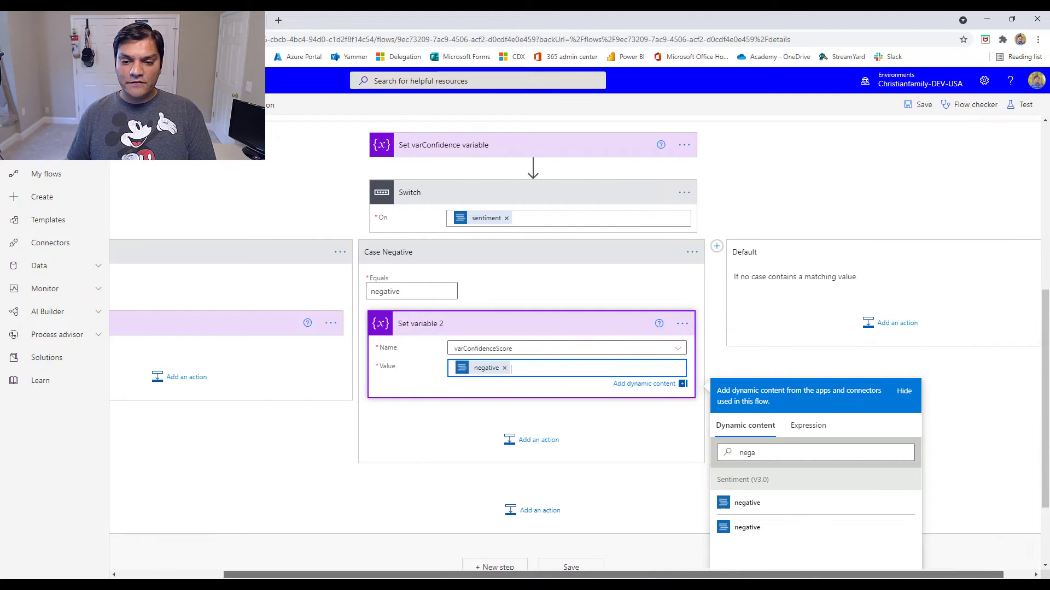
pyautogui.click(854, 323)
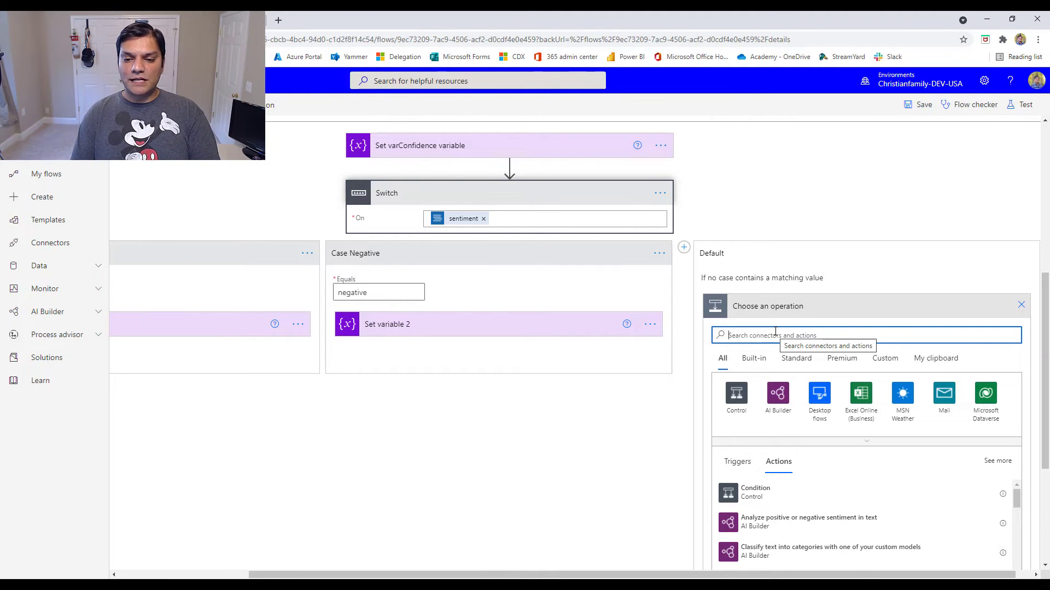
pyautogui.write('variable')
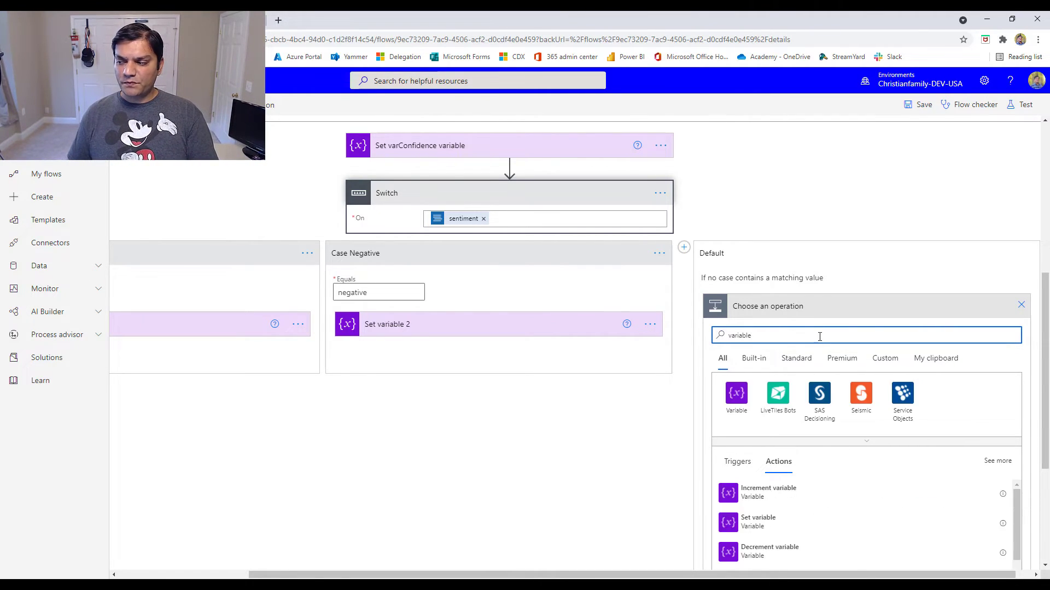
pyautogui.click(736, 402)
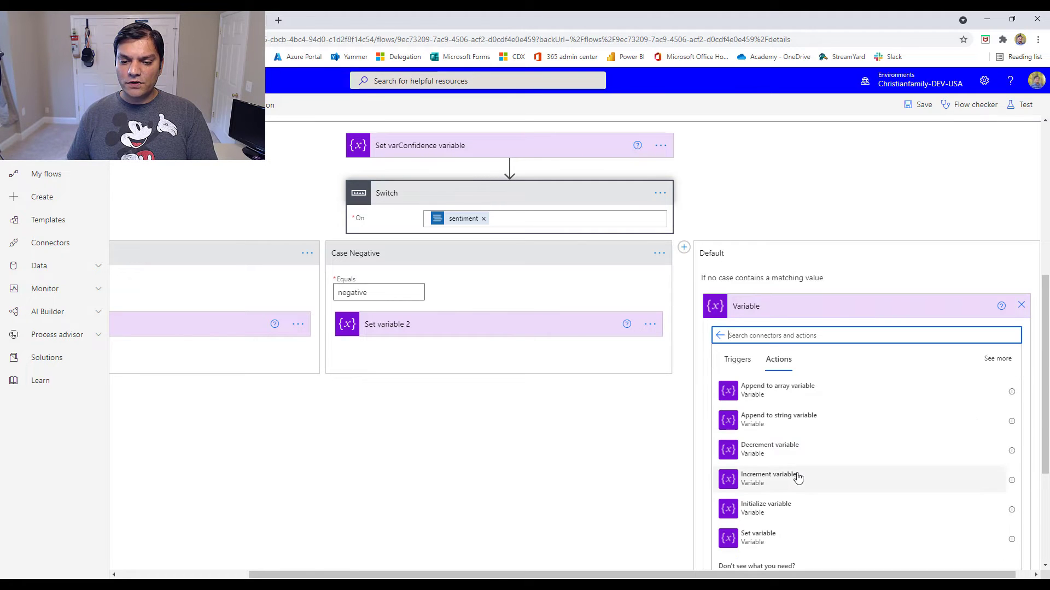
pyautogui.click(763, 534)
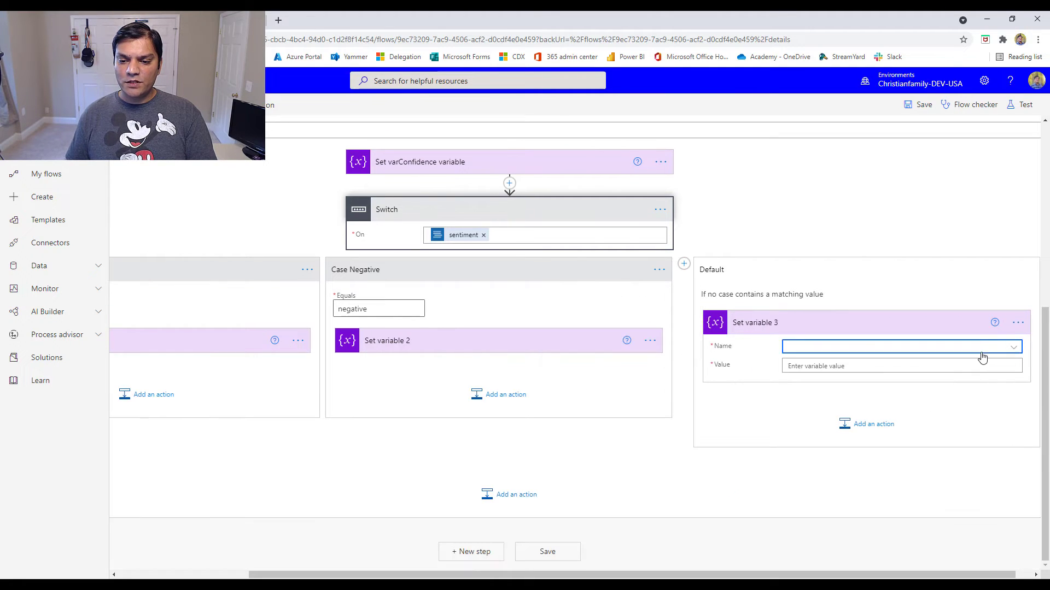
# Step: Have the Default action set varConfidenceScore to the first neutral output of Sentiment (V3.0) and save the flow
pyautogui.click(983, 357)
pyautogui.click(953, 380)
pyautogui.click(870, 367)
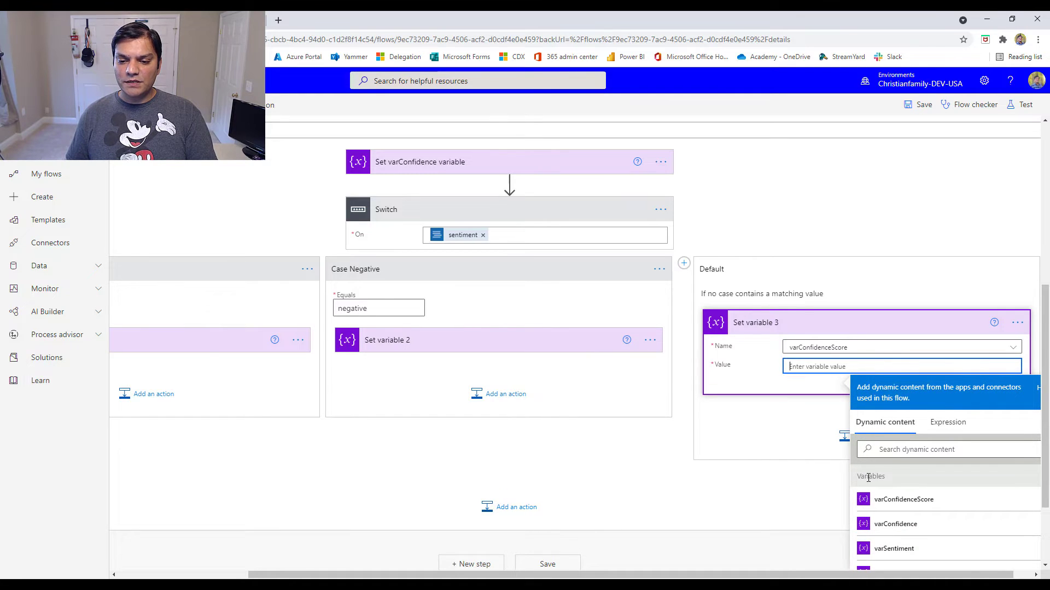
pyautogui.click(939, 449)
pyautogui.write('neu')
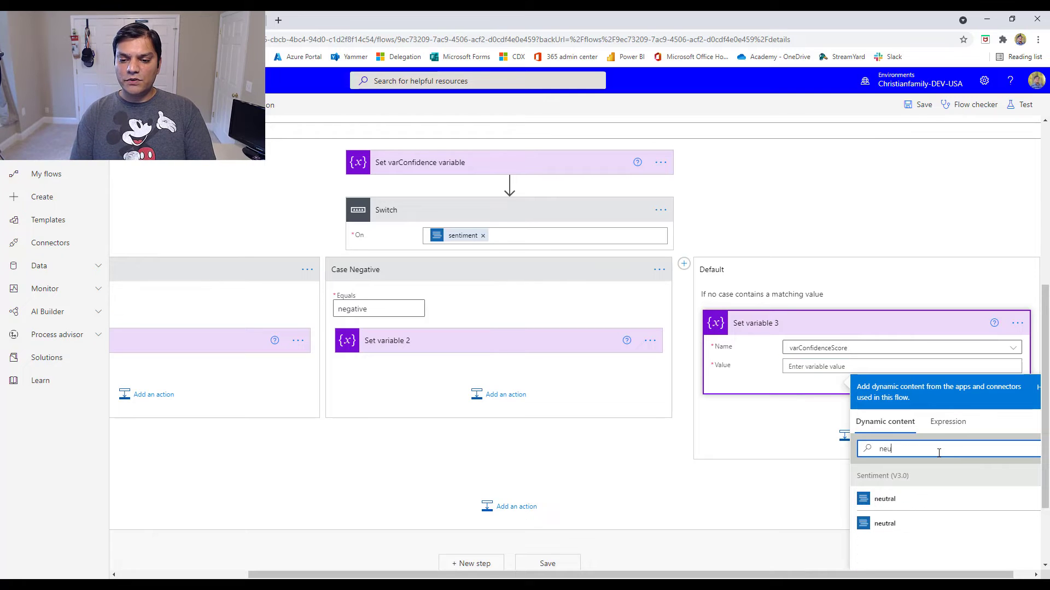
pyautogui.click(906, 506)
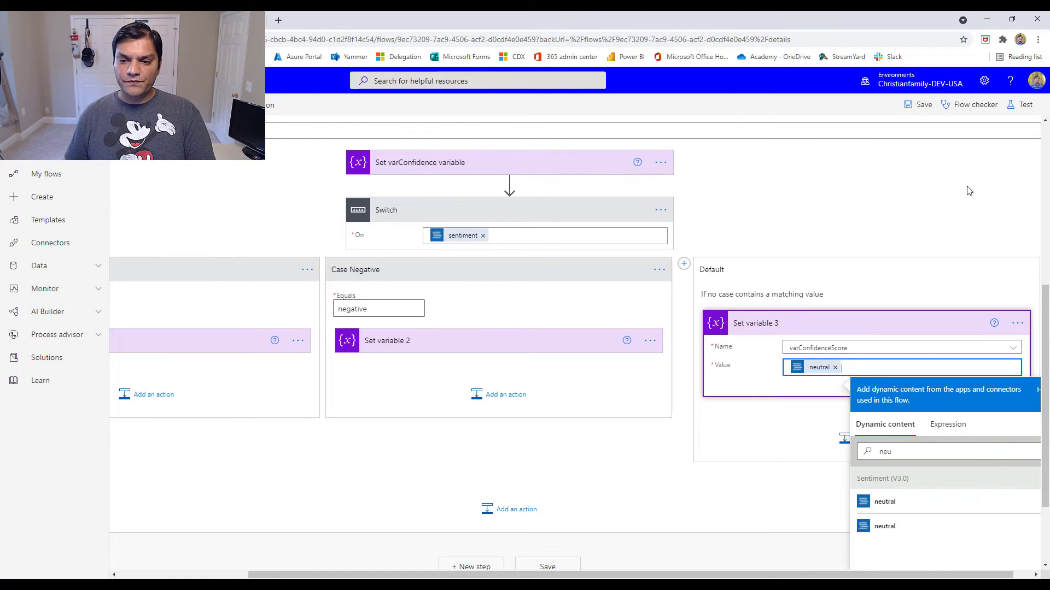
pyautogui.click(924, 106)
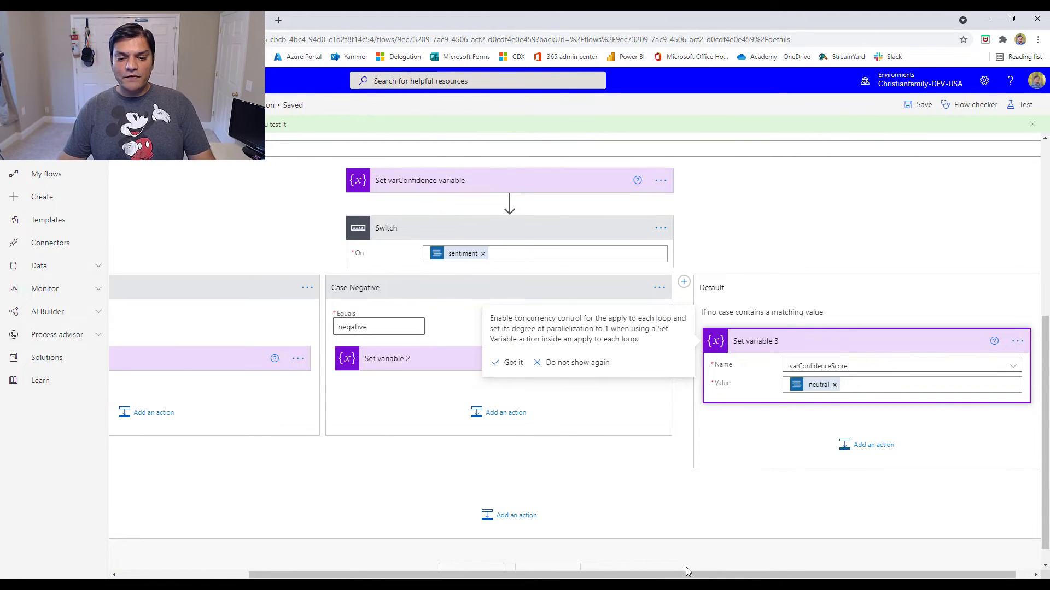
# Step: Add a parallel branch directly after the Sentiment (V3.0) action
pyautogui.moveTo(687, 566); pyautogui.dragTo(625, 566)
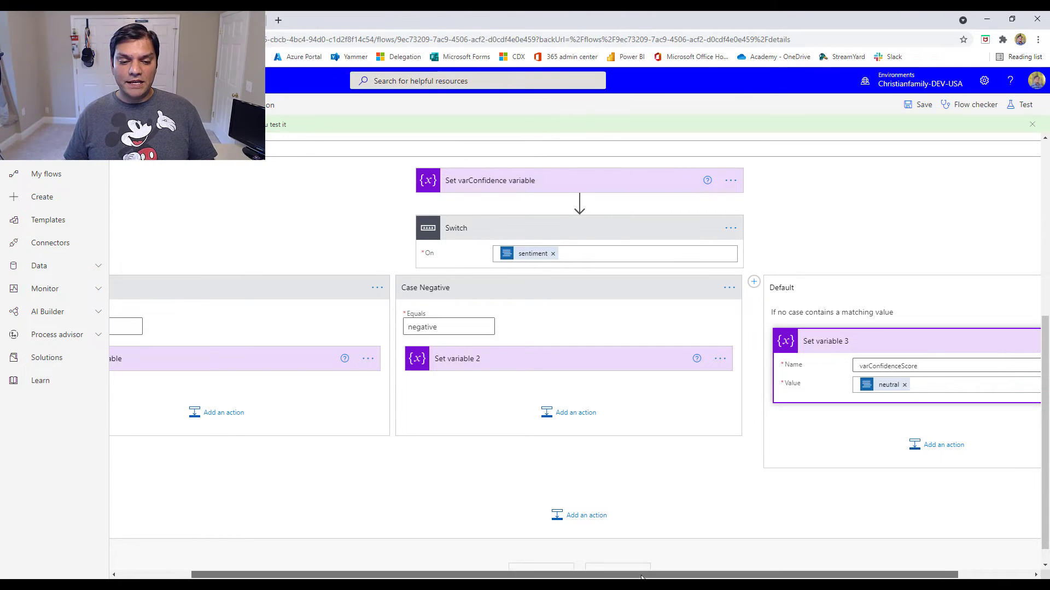
pyautogui.moveTo(642, 577); pyautogui.dragTo(357, 553)
pyautogui.scroll(5, 350, 534)
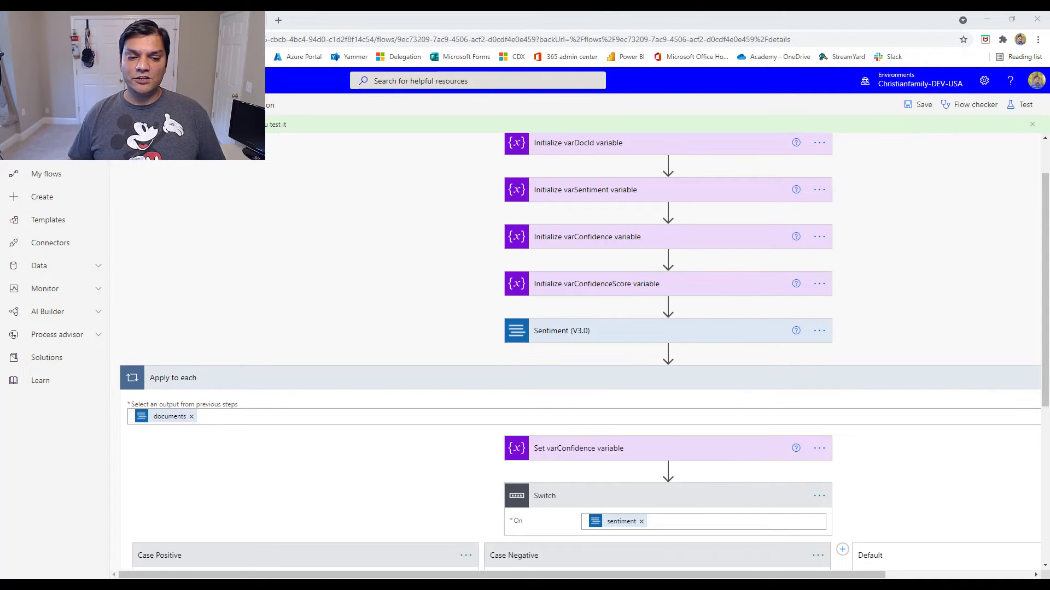
pyautogui.moveTo(674, 364)
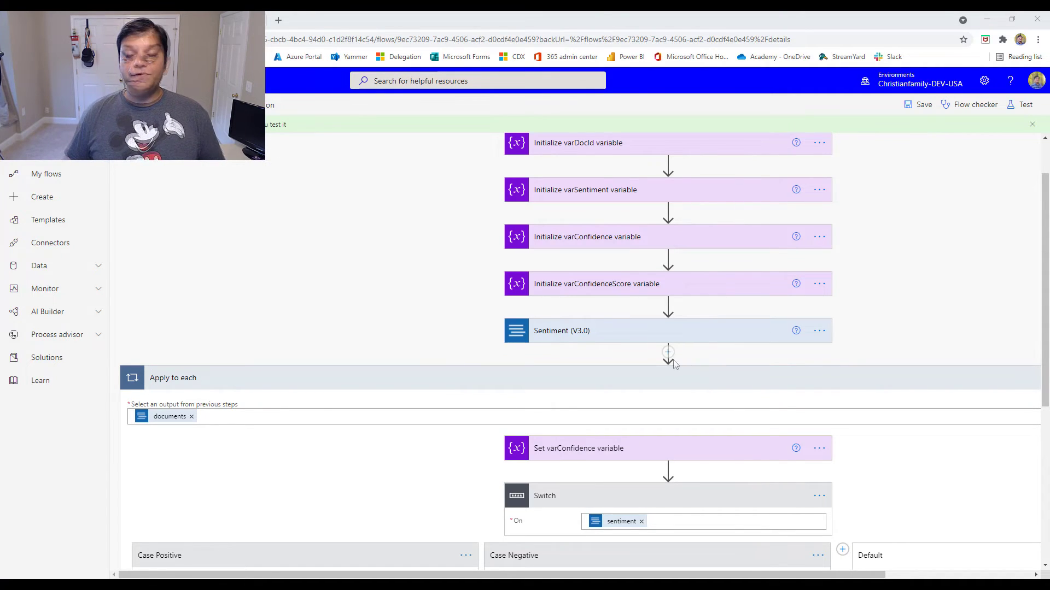
pyautogui.click(668, 353)
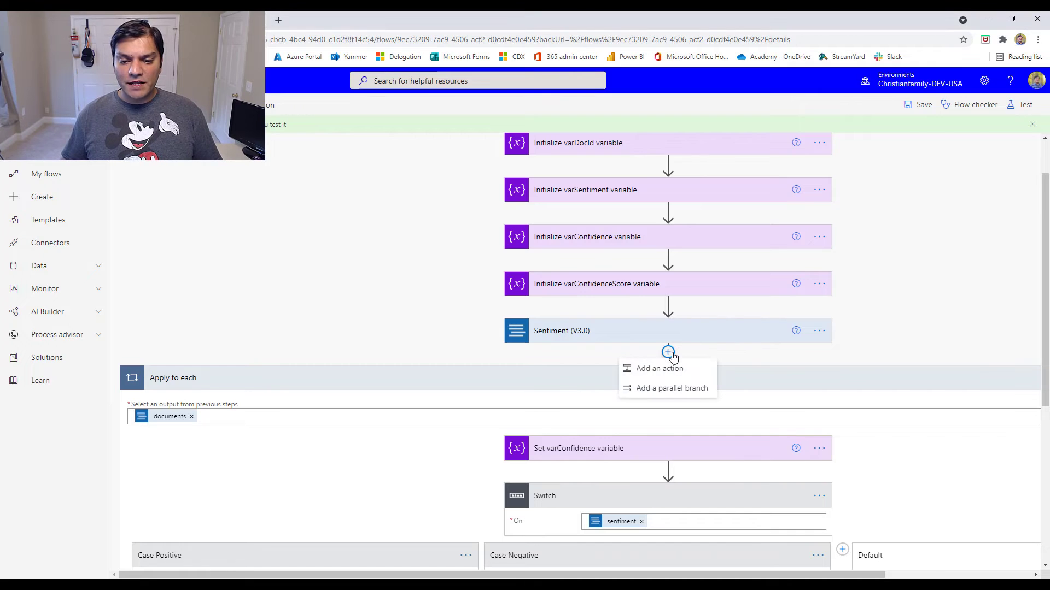
pyautogui.click(661, 390)
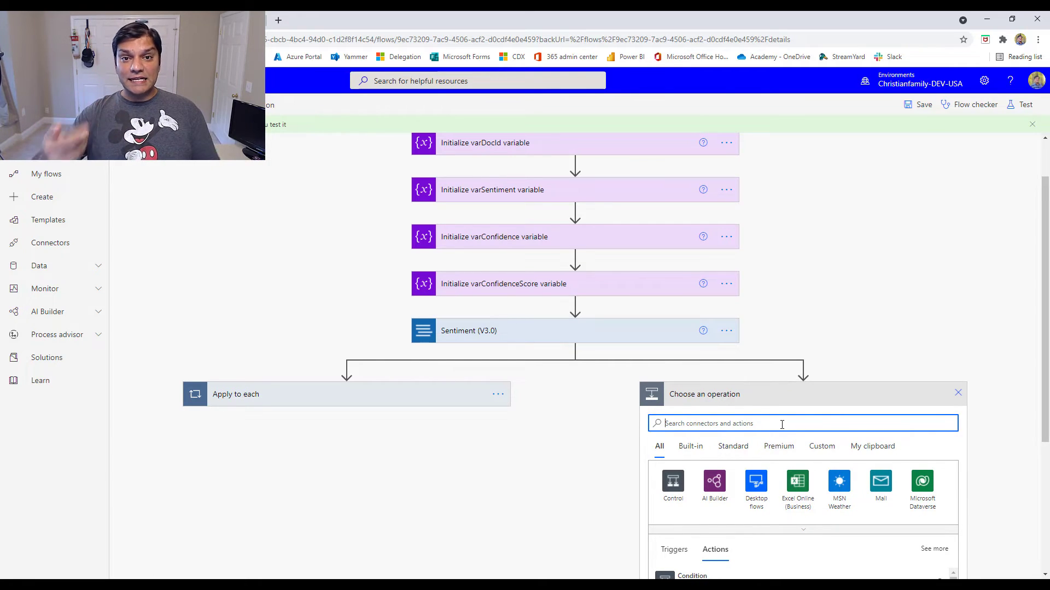
# Step: Add a Set variable action to the new parallel branch, checking the settings of Initialize varSentiment variable along the way
pyautogui.write('set')
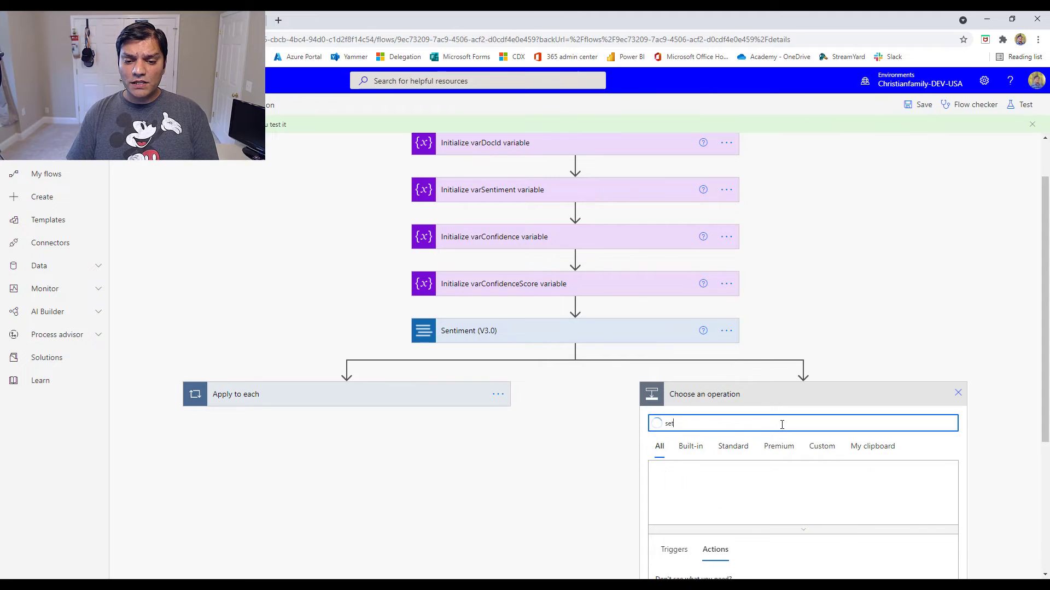
pyautogui.click(839, 489)
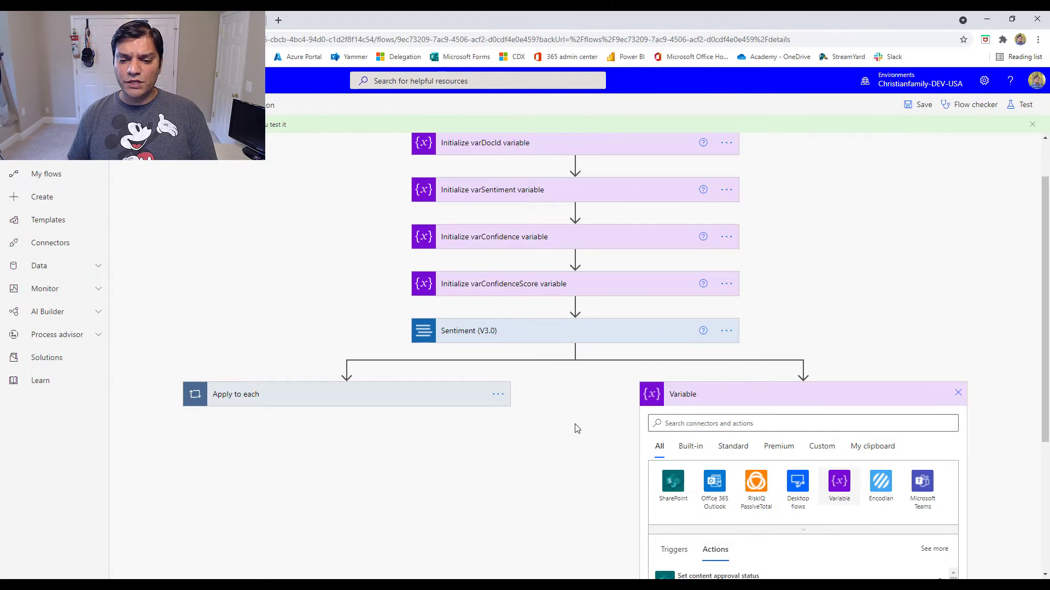
pyautogui.scroll(-1, 583, 442)
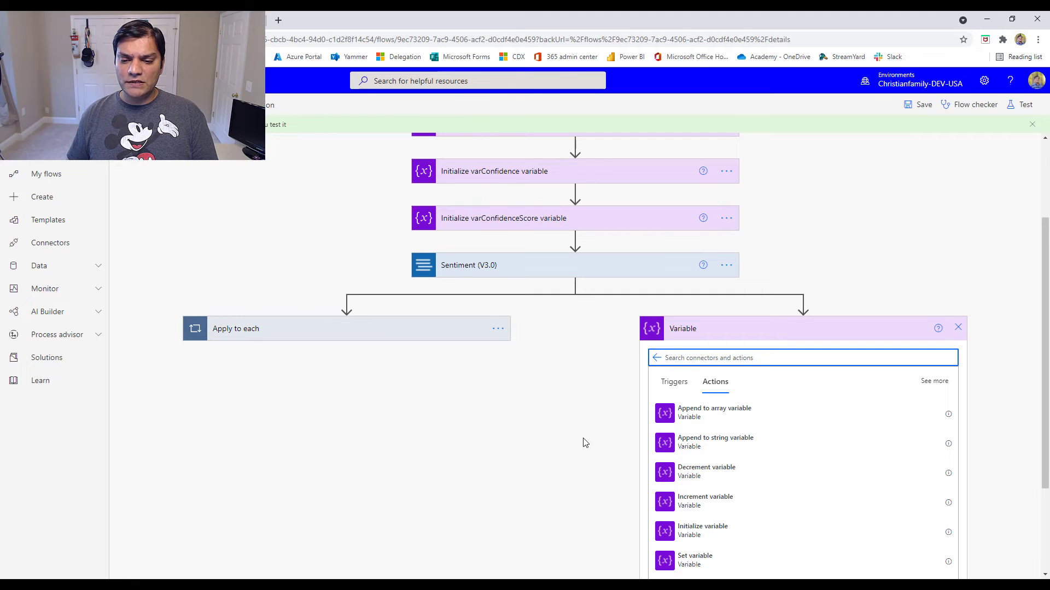
pyautogui.scroll(-2, 584, 442)
pyautogui.scroll(3, 829, 281)
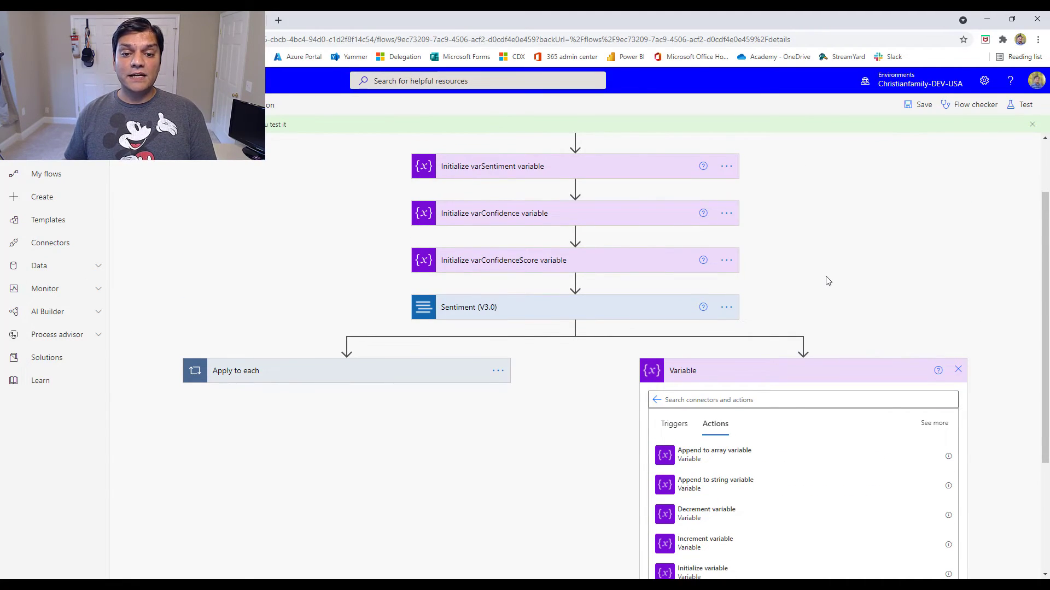
pyautogui.scroll(1, 826, 281)
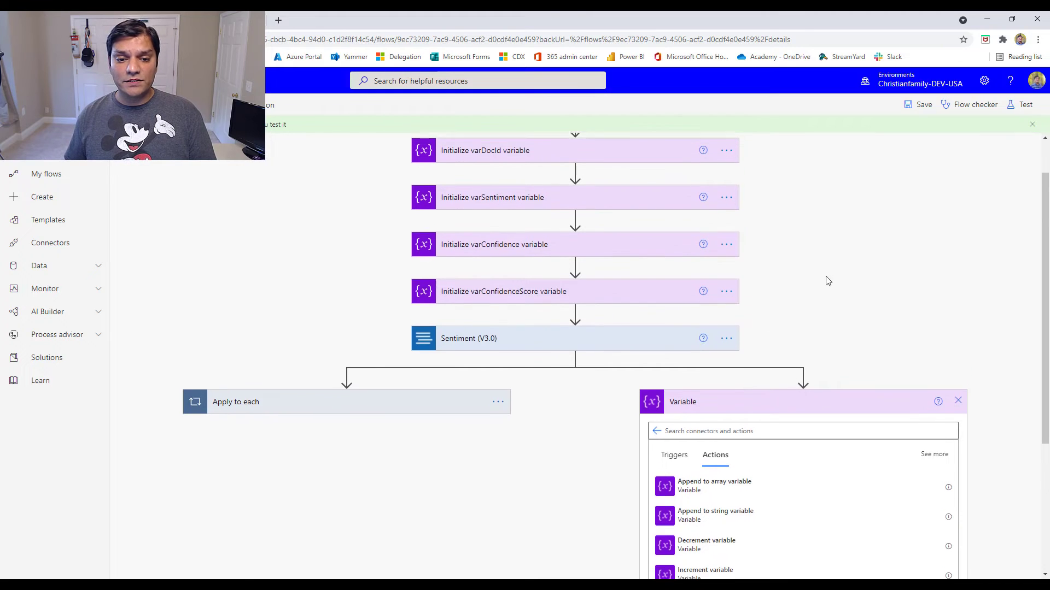
pyautogui.click(616, 206)
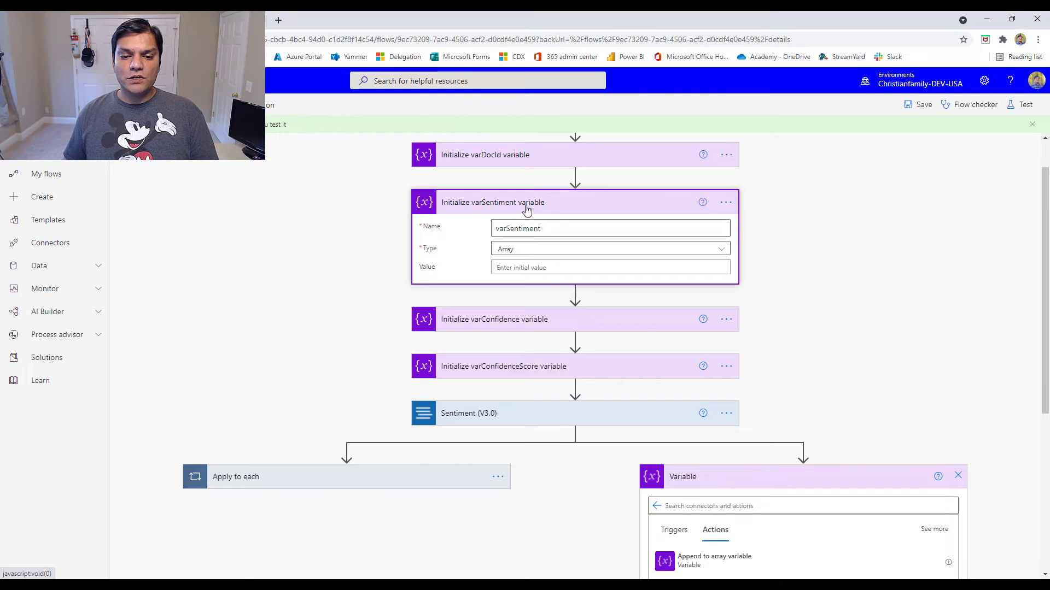
pyautogui.click(772, 388)
pyautogui.scroll(-2, 789, 425)
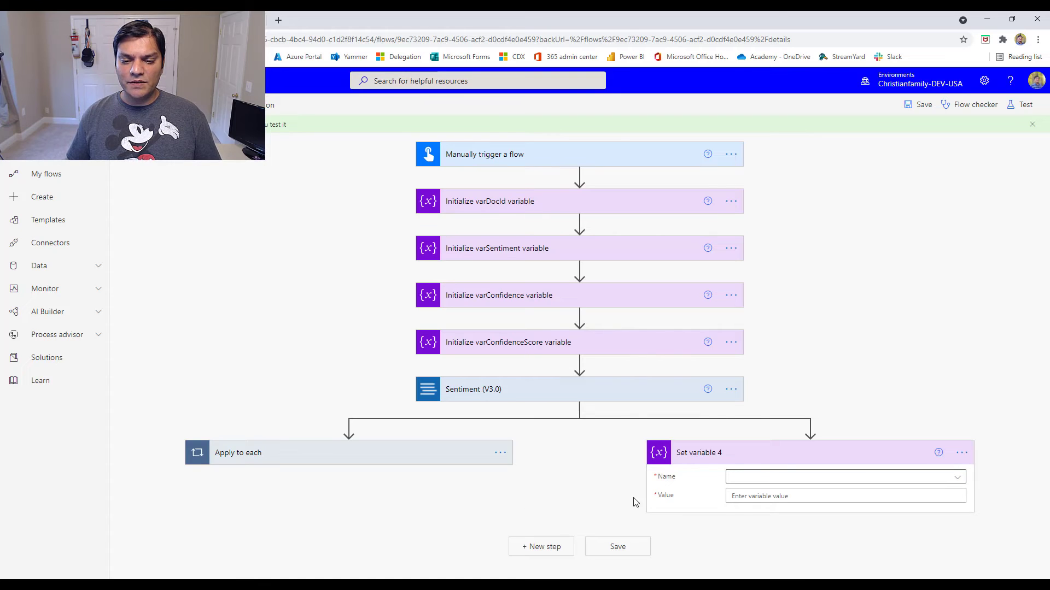
# Step: Have the parallel branch's action set varSentiment to the sentences output of Sentiment (V3.0), and expand the action to check it
pyautogui.click(916, 477)
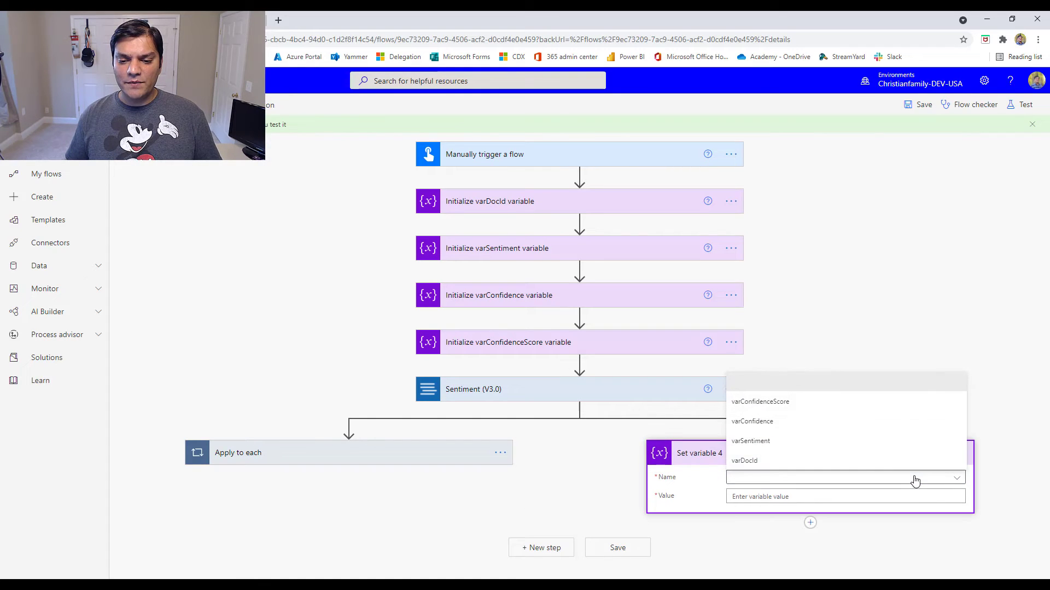
pyautogui.click(852, 440)
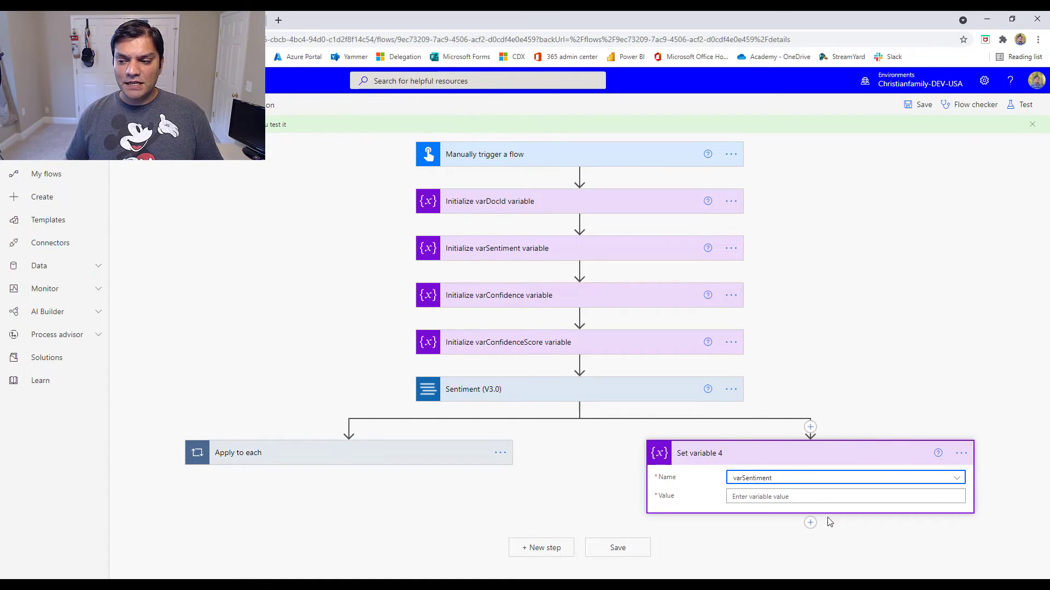
pyautogui.click(807, 494)
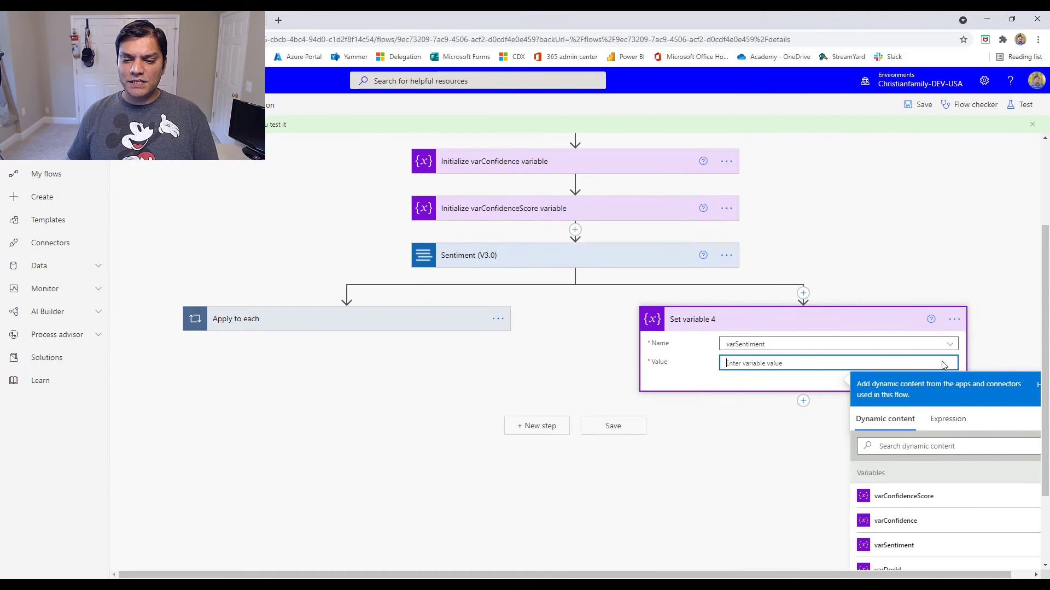
pyautogui.click(948, 446)
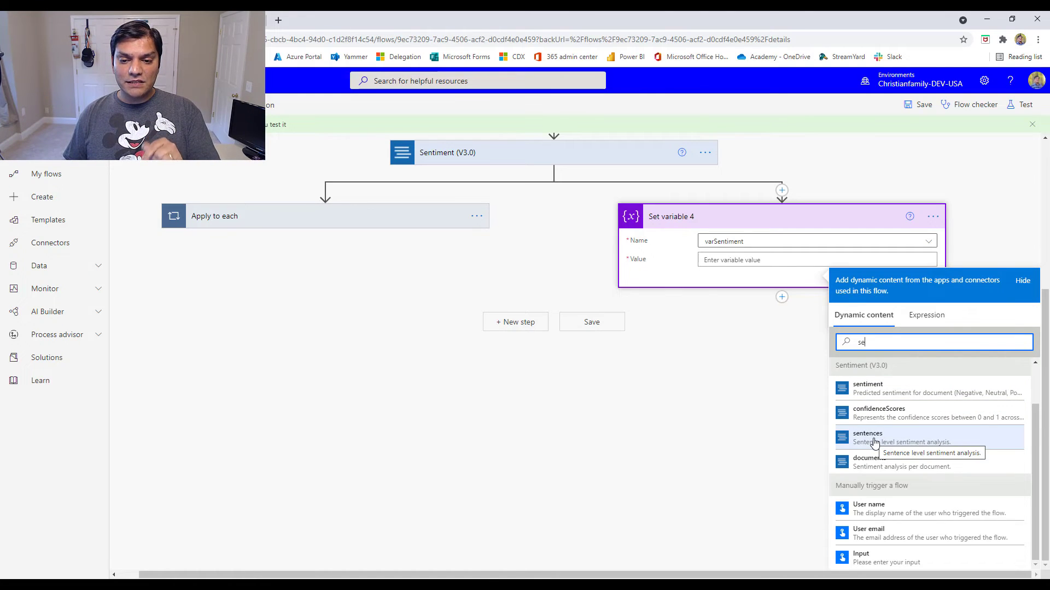
pyautogui.click(700, 255)
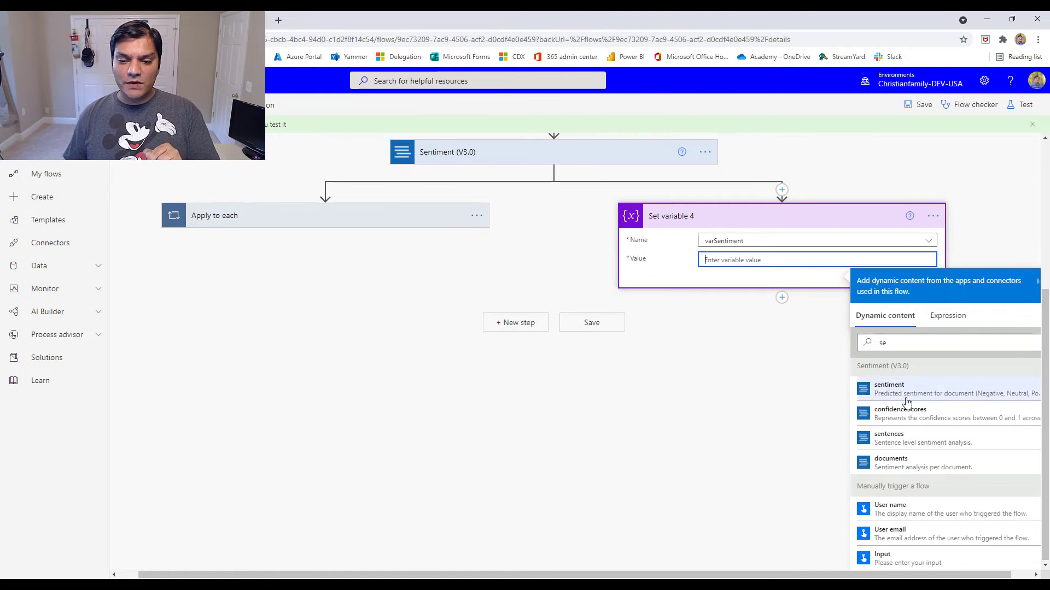
pyautogui.click(902, 440)
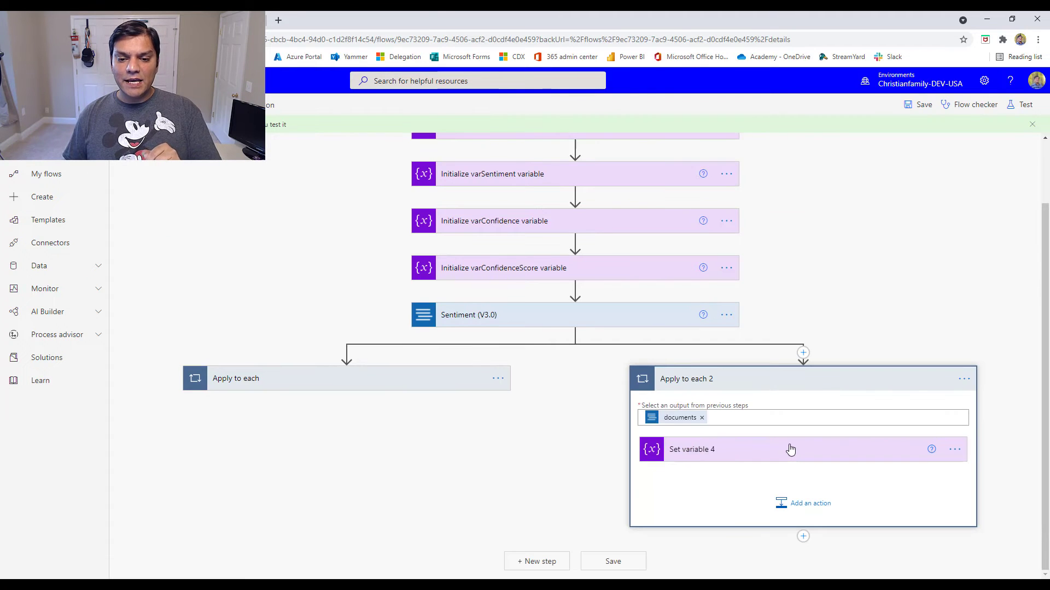
pyautogui.click(790, 450)
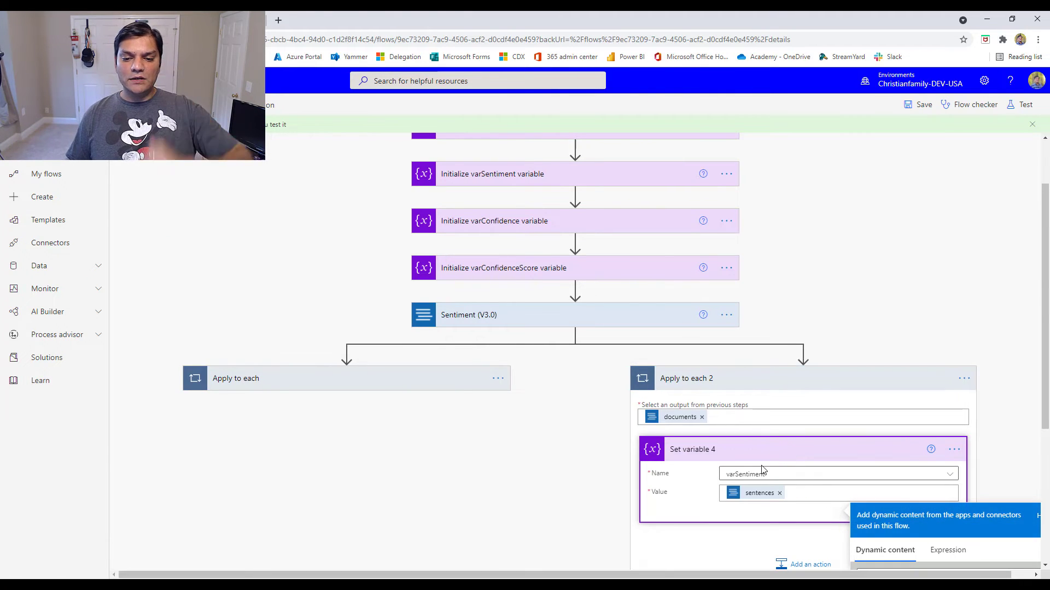
# Step: Replace the sentences value of Set variable 4 with the second positive output of Sentiment (V3.0), and expand the action to check it
pyautogui.scroll(-2, 689, 512)
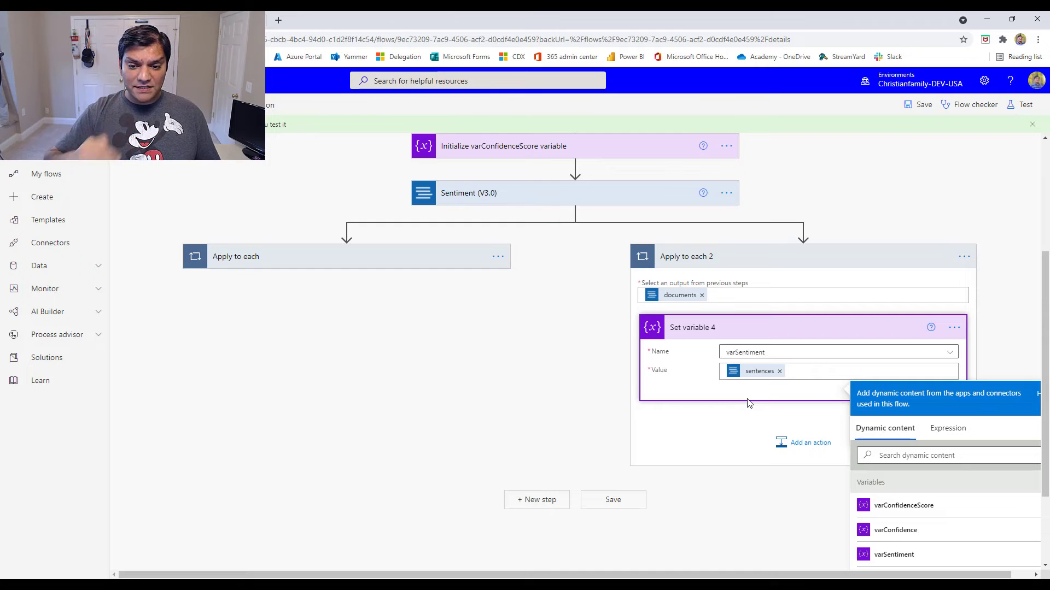
pyautogui.click(780, 371)
pyautogui.click(916, 454)
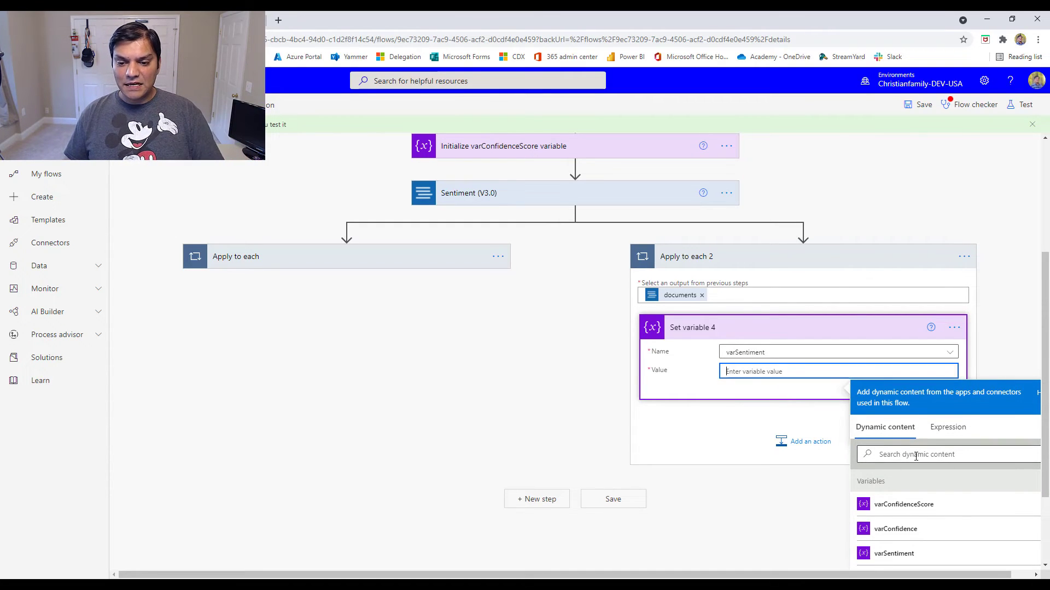
pyautogui.write('posi')
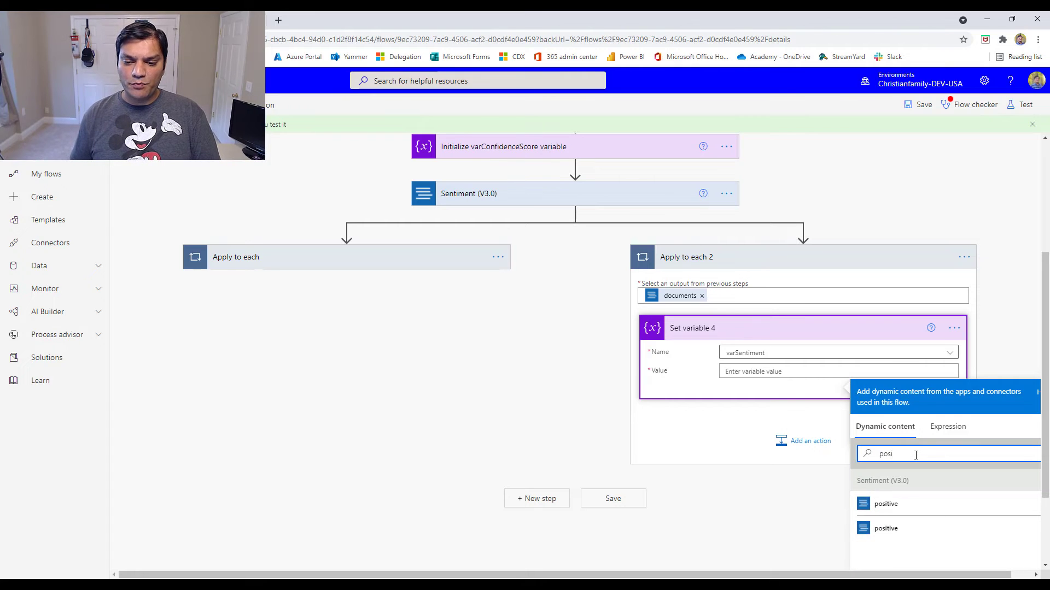
pyautogui.click(886, 529)
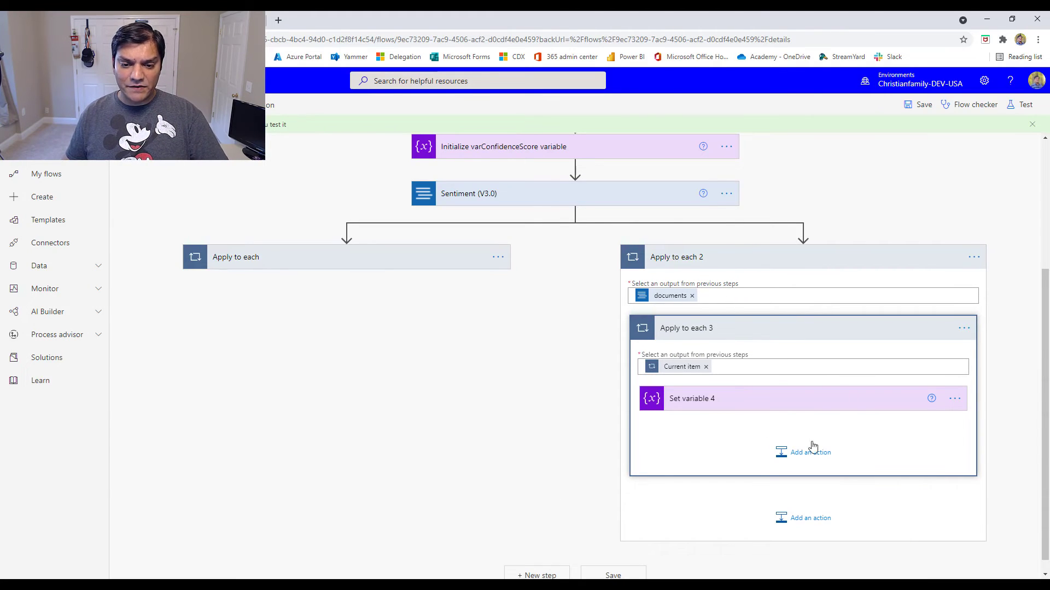
pyautogui.click(787, 401)
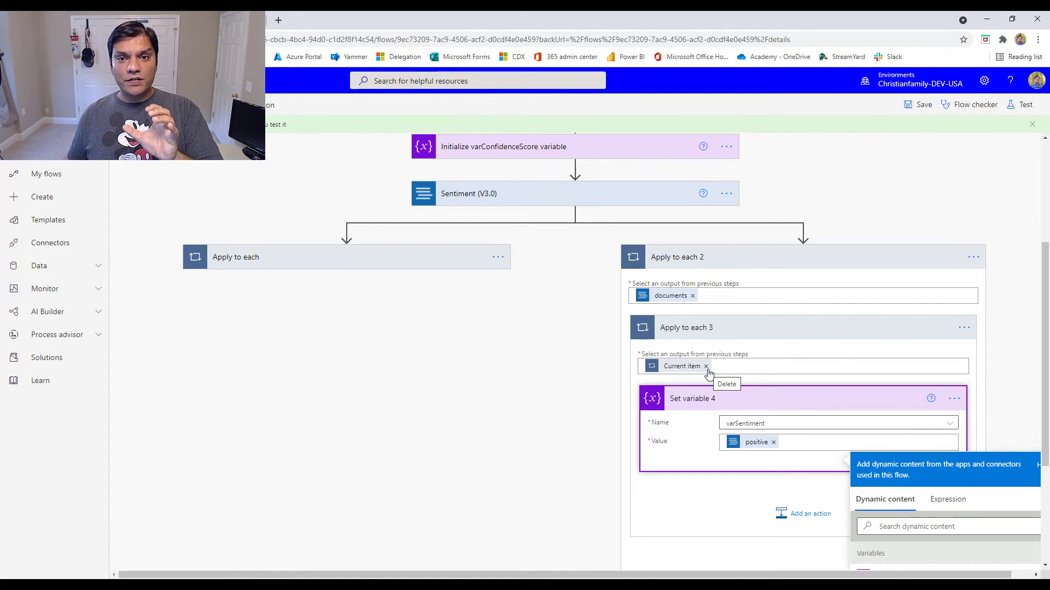
# Step: Replace Current item in Apply to each 3 with the sentences output of Sentiment (V3.0), and save the flow
pyautogui.scroll(-1, 709, 373)
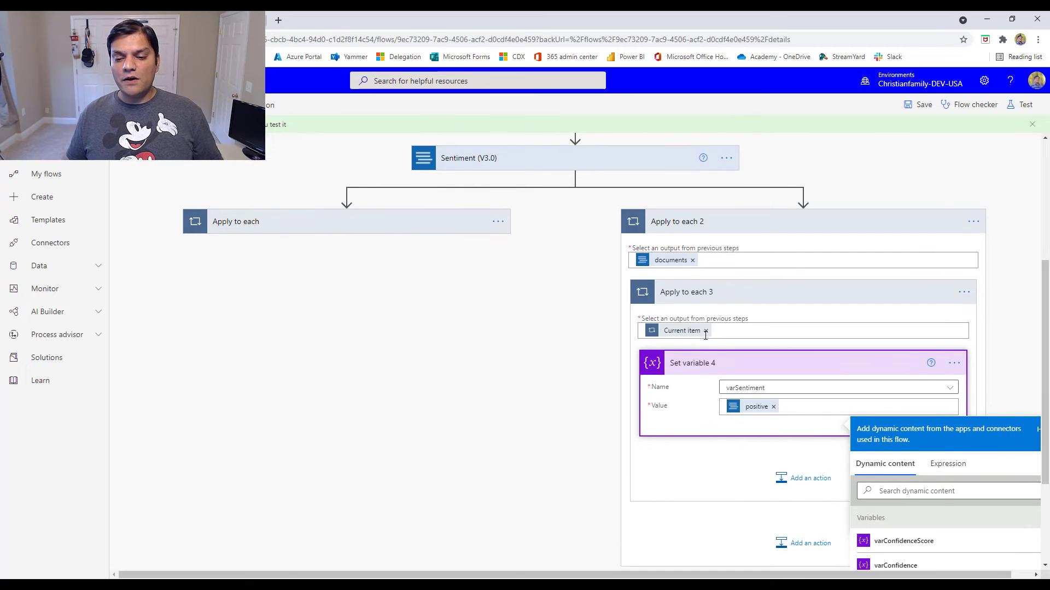
pyautogui.click(704, 337)
pyautogui.click(893, 418)
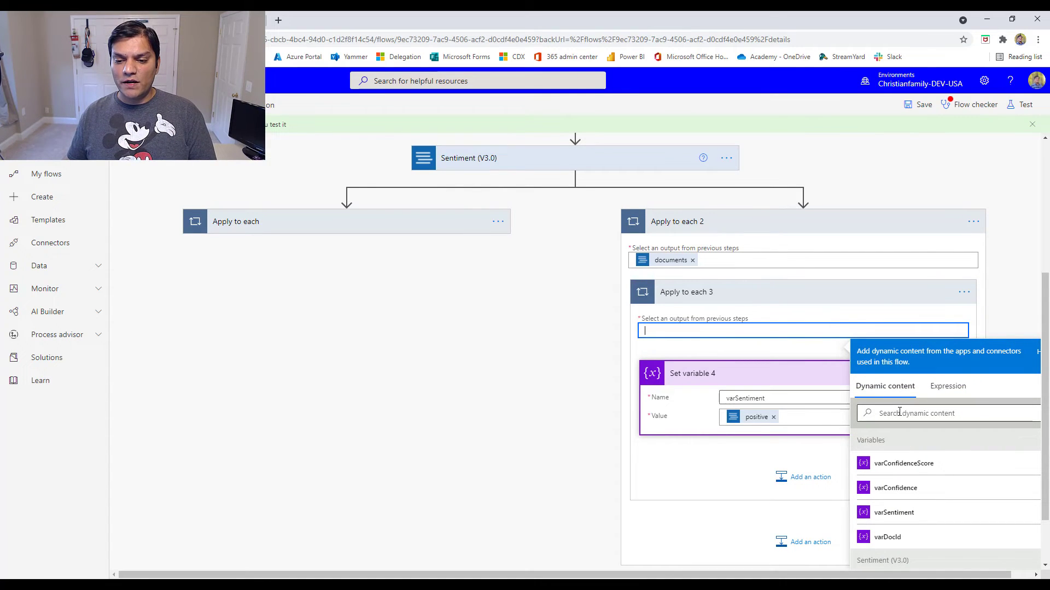
pyautogui.write('sen')
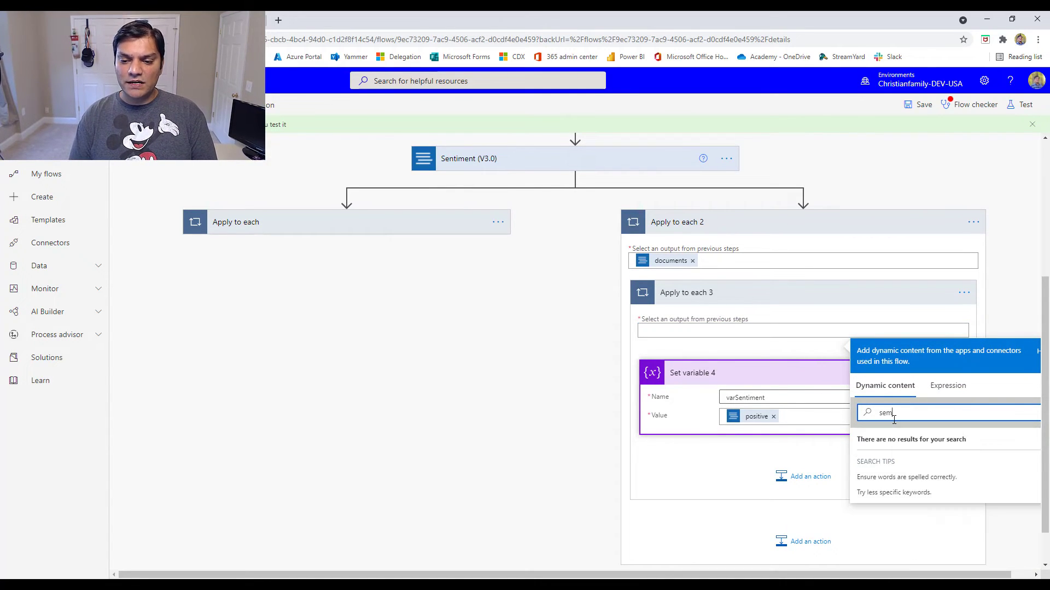
pyautogui.scroll(-3, 894, 419)
pyautogui.click(889, 534)
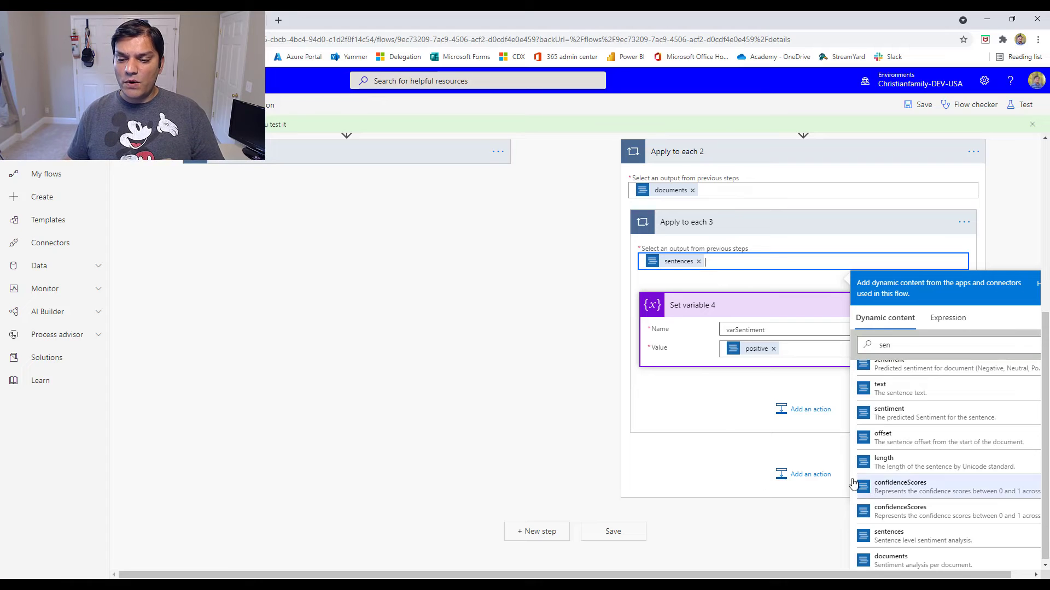
pyautogui.click(921, 104)
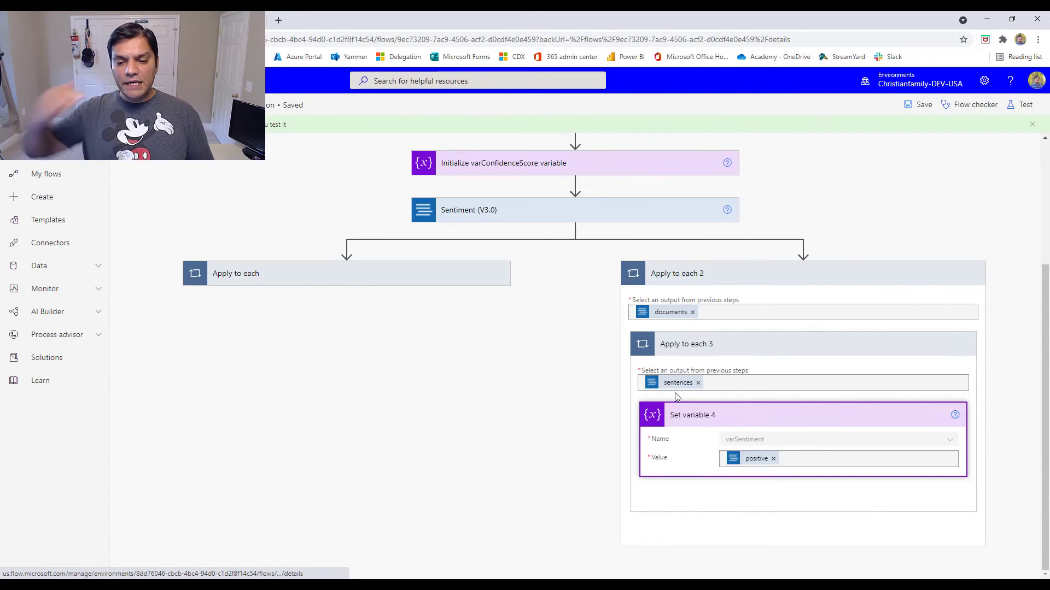
# Step: Add a Compose data operation as a new step after the two parallel branches join
pyautogui.scroll(-2, 677, 397)
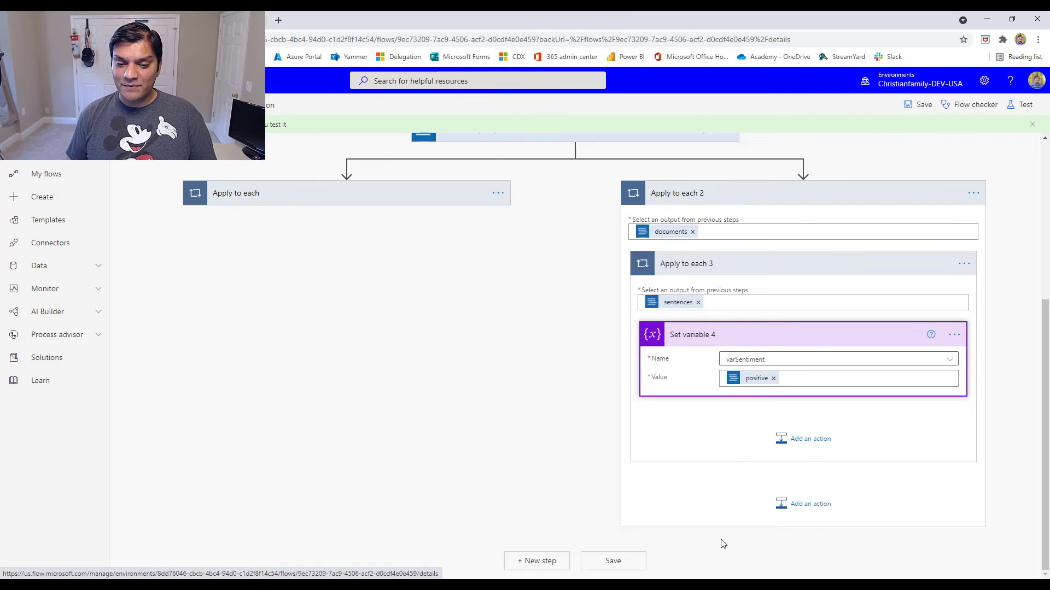
pyautogui.click(550, 567)
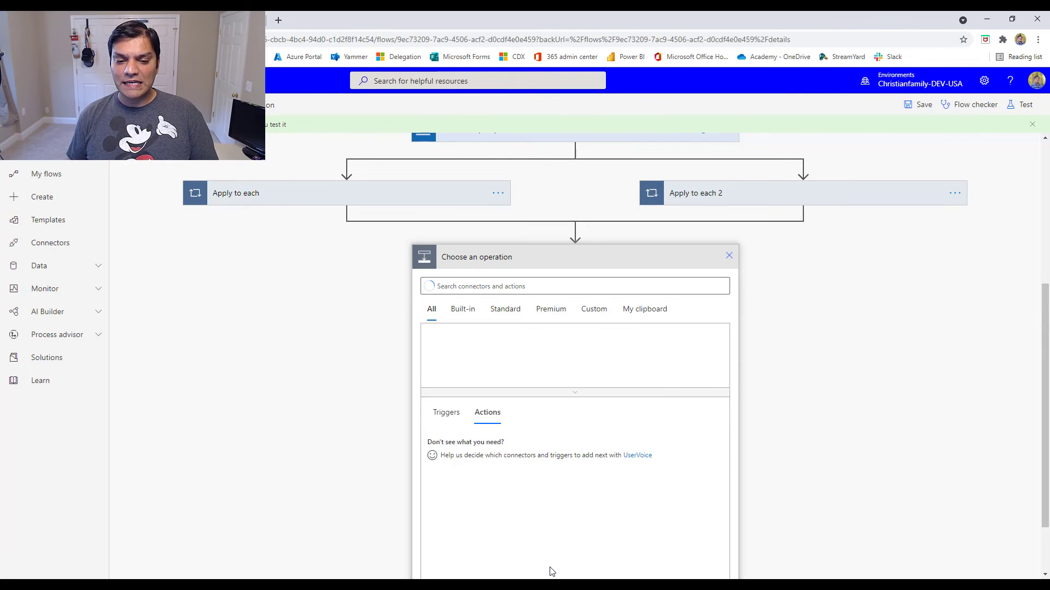
pyautogui.write('compose')
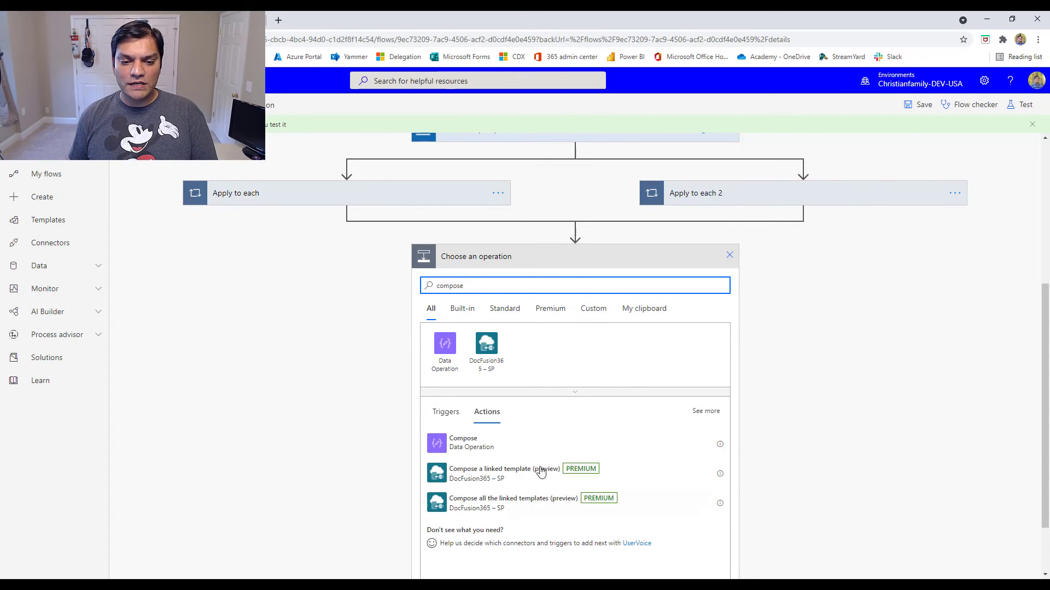
pyautogui.click(491, 447)
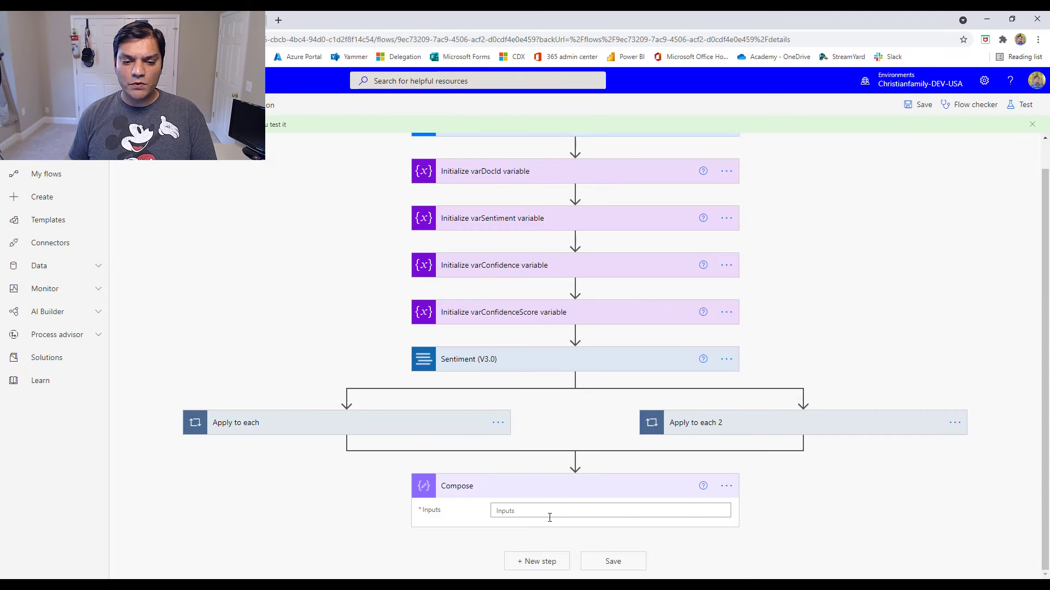
# Step: Set the Compose action's input to the expression max(variables('varSentiment'))
pyautogui.click(652, 509)
pyautogui.scroll(-4, 875, 475)
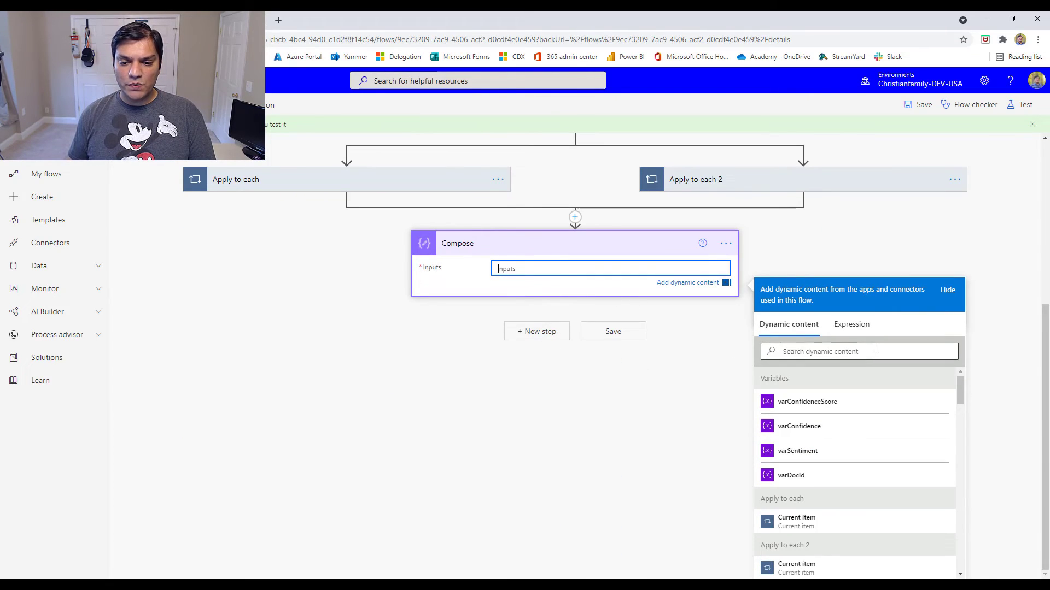
pyautogui.click(853, 330)
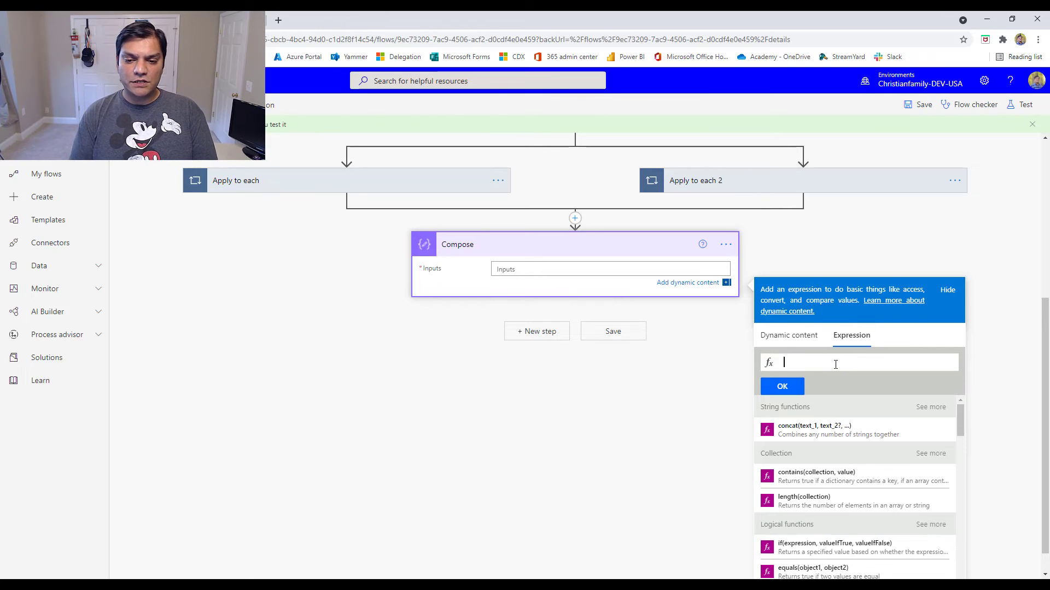
pyautogui.write('ma')
pyautogui.click(831, 373)
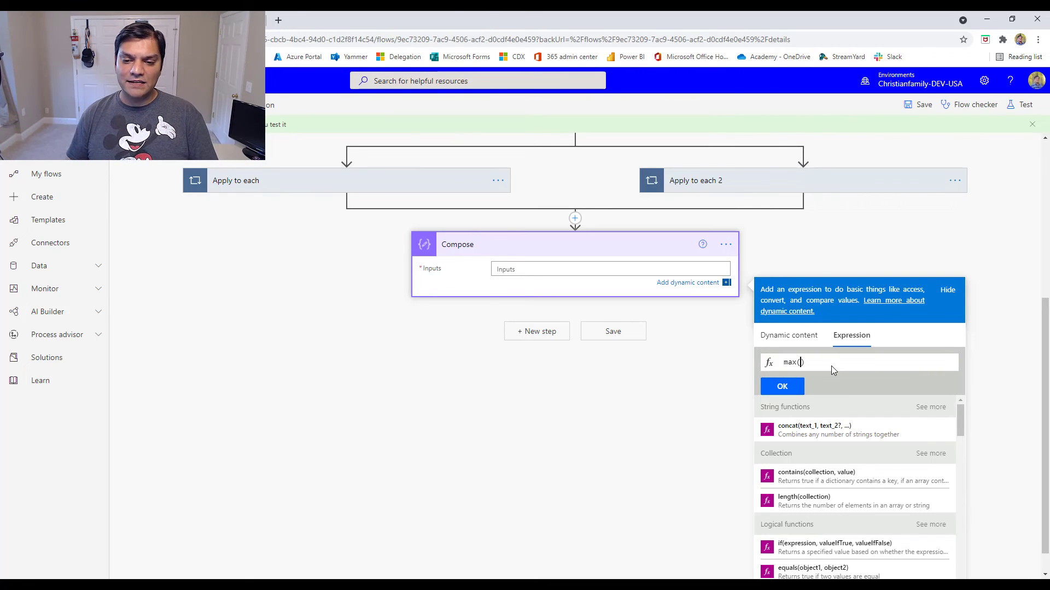
pyautogui.click(784, 335)
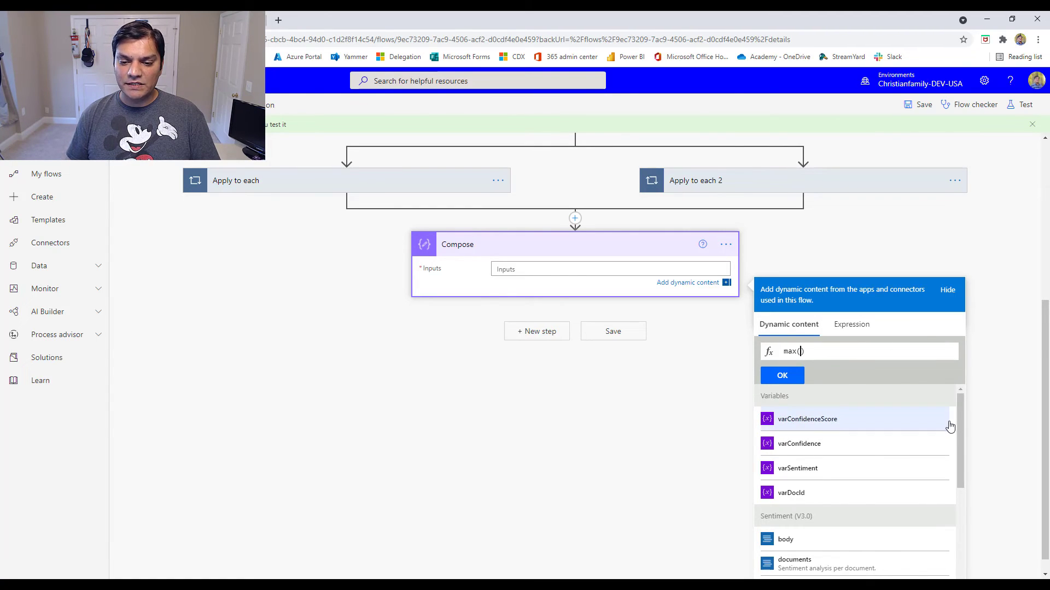
pyautogui.click(814, 478)
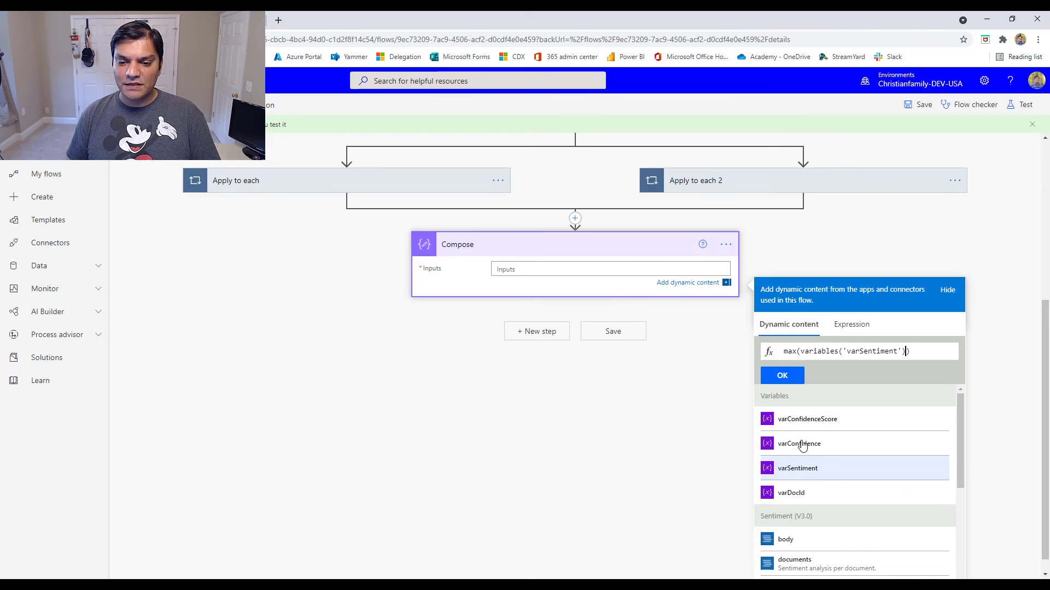
pyautogui.click(782, 375)
pyautogui.click(487, 267)
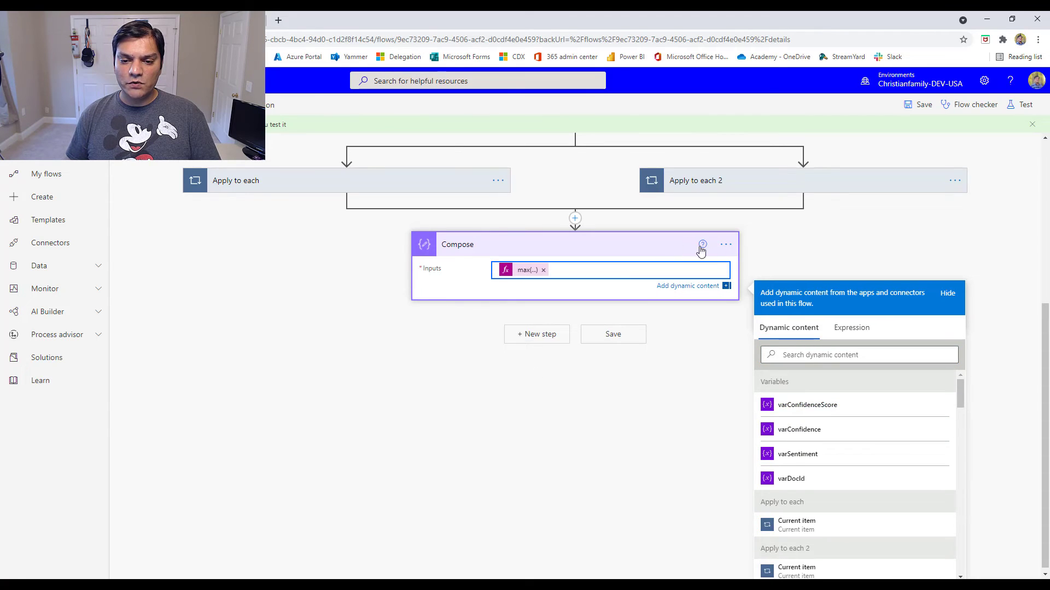
pyautogui.click(791, 268)
# Step: Rename the Compose action holding the max expression as "Compose - max sentiment"
pyautogui.scroll(4, 791, 267)
pyautogui.click(722, 485)
pyautogui.click(773, 445)
pyautogui.press('End')
pyautogui.write('- m')
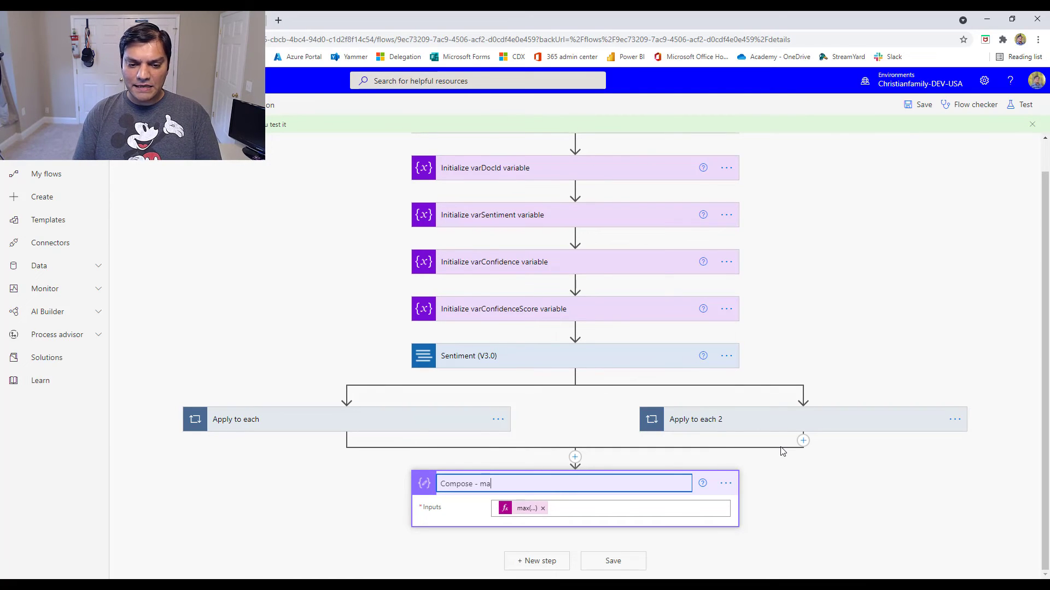
# Step: Insert another Compose data operation between the joined branches and Compose - max sentiment
pyautogui.click(574, 457)
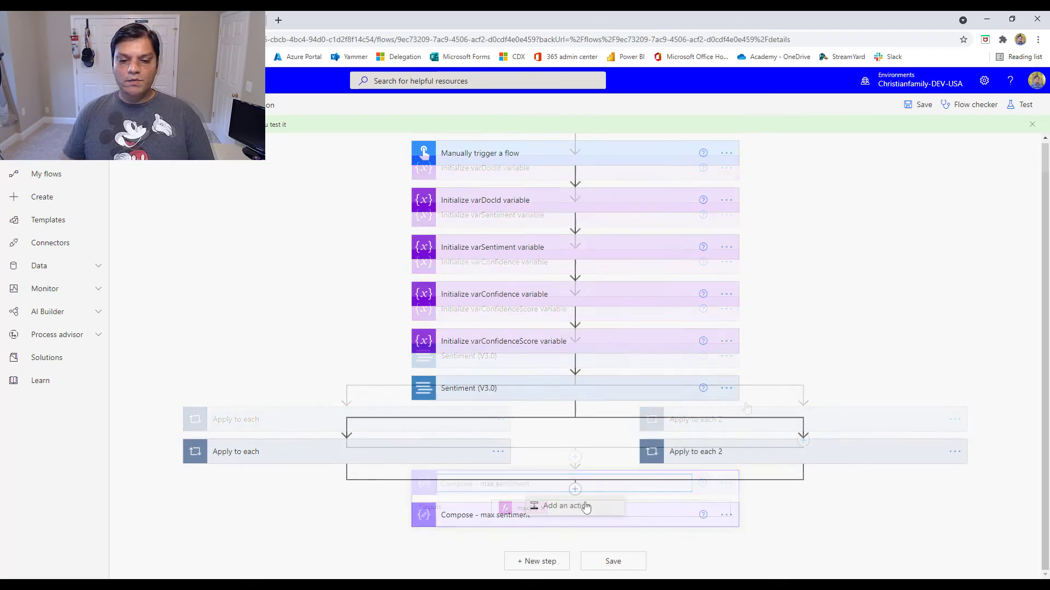
pyautogui.click(584, 501)
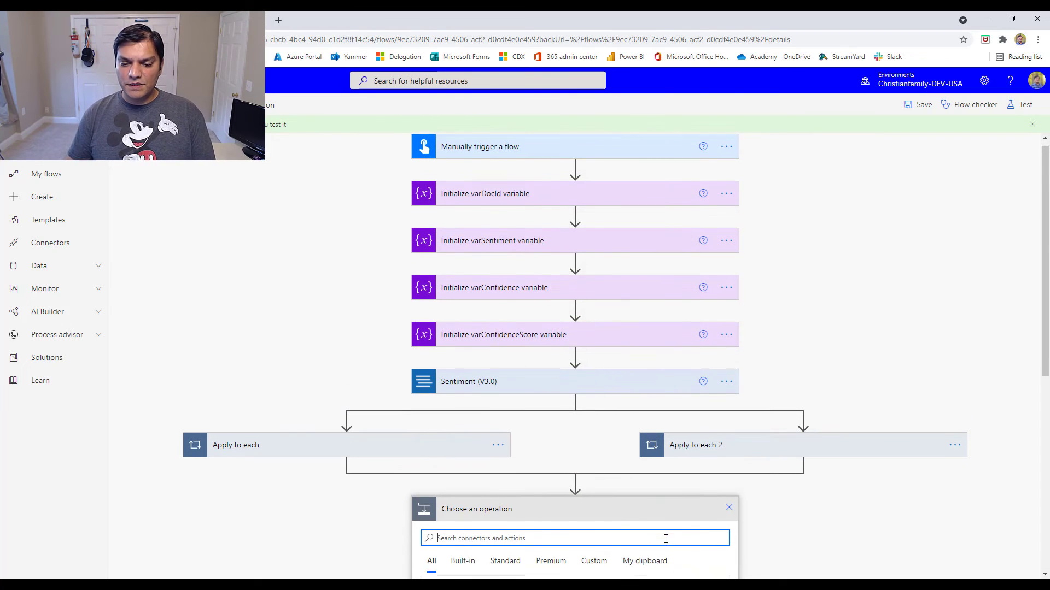
pyautogui.write('compose')
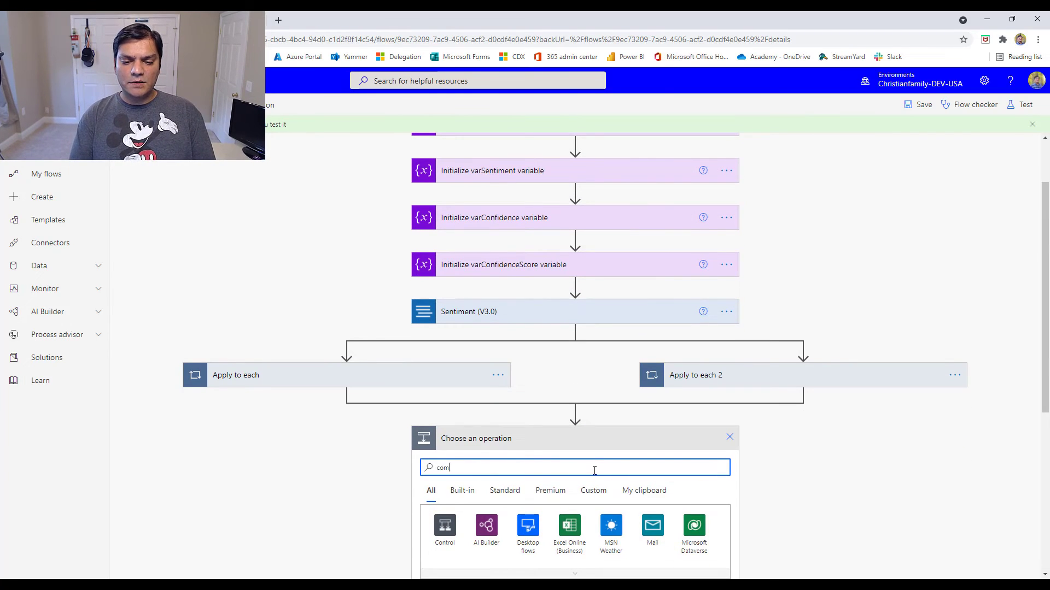
pyautogui.click(444, 529)
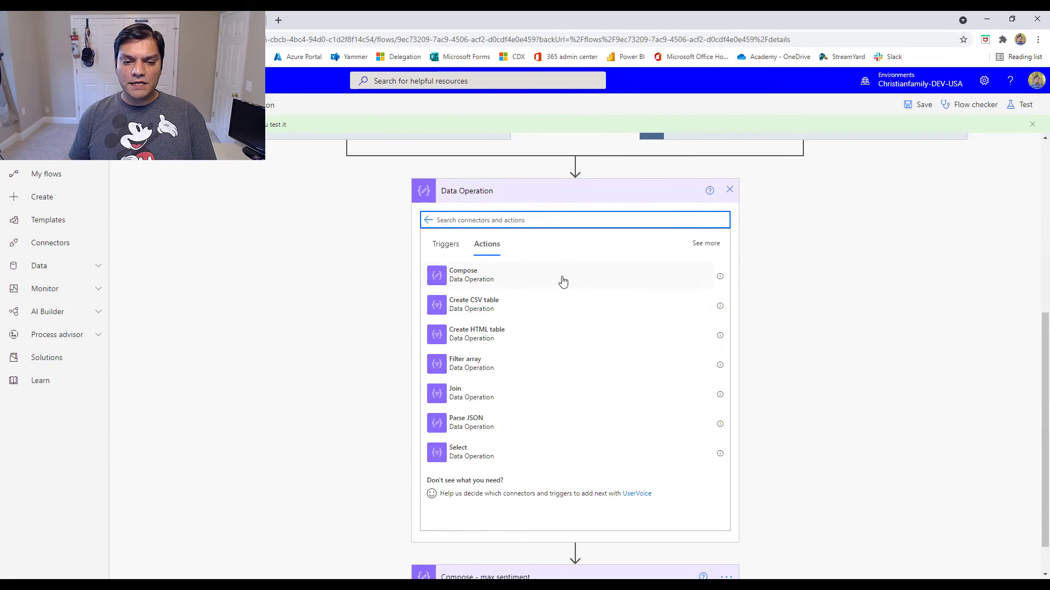
pyautogui.click(515, 272)
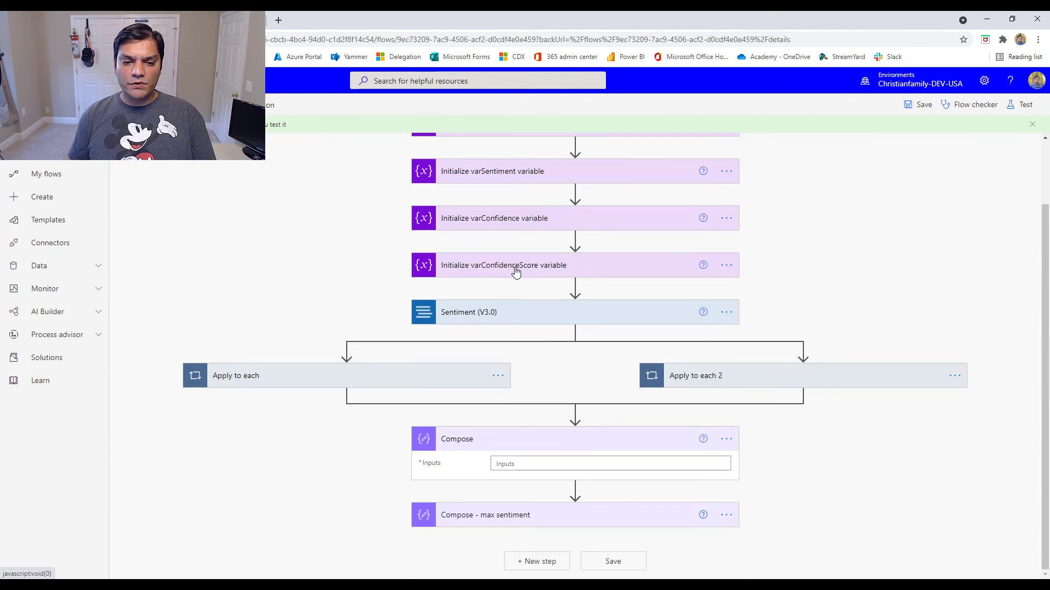
# Step: Set the new Compose action's input to a min expression over the varSentiment variable
pyautogui.click(604, 462)
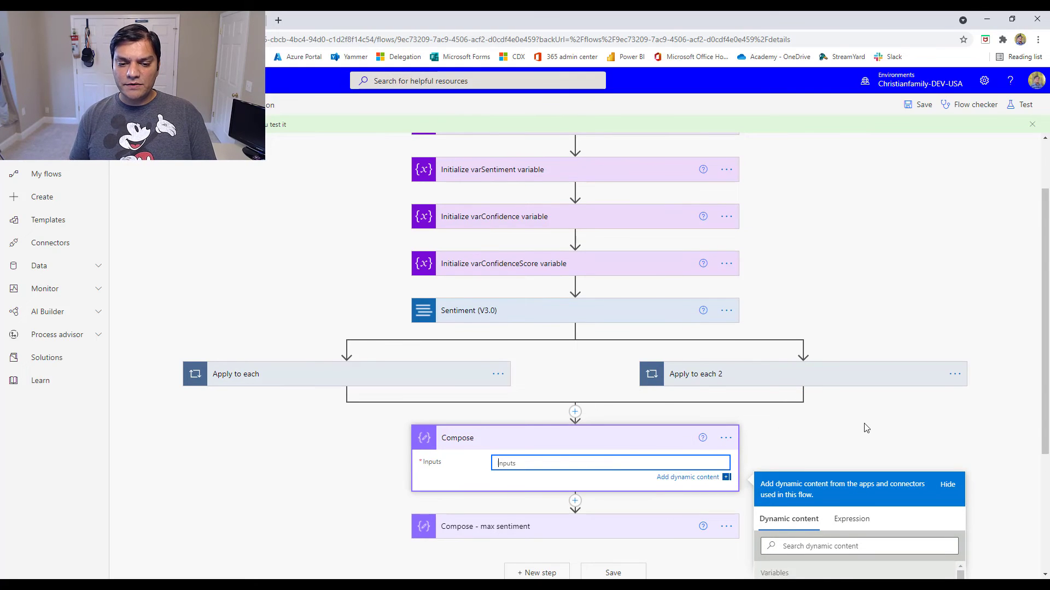
pyautogui.scroll(-3, 865, 427)
pyautogui.click(833, 324)
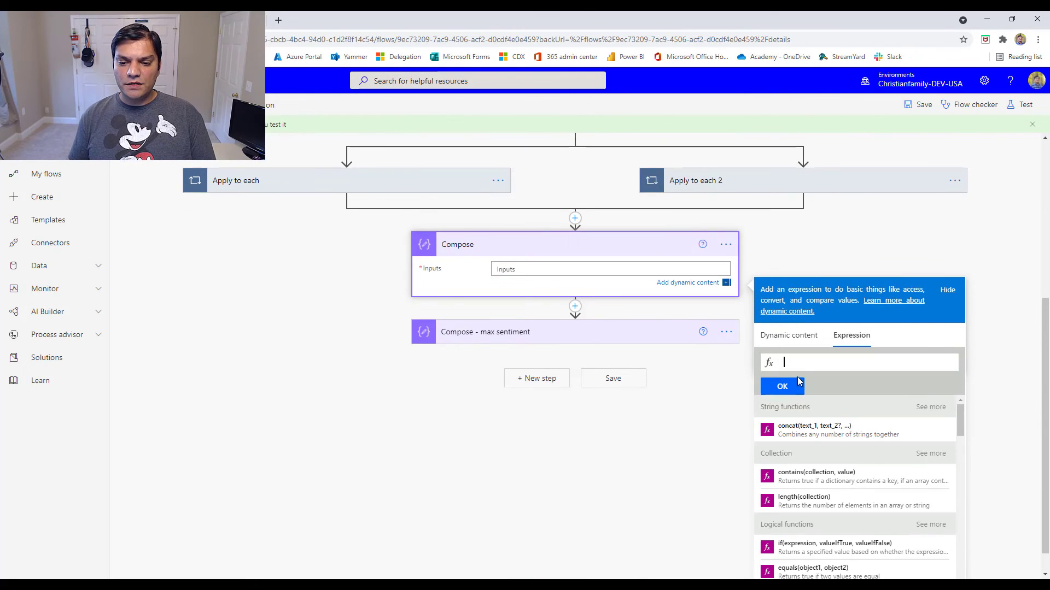
pyautogui.write('min')
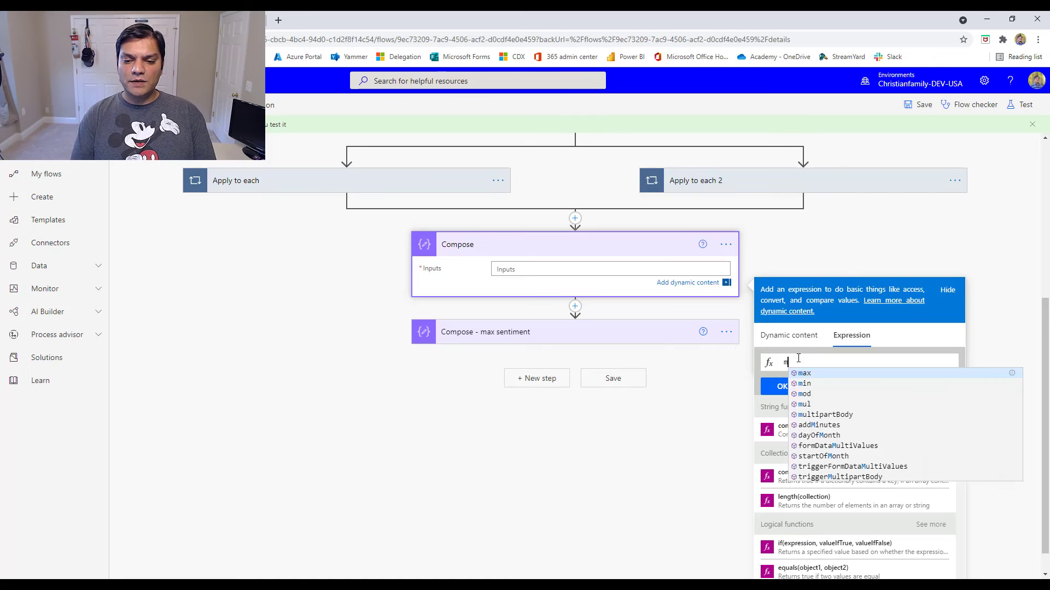
pyautogui.click(817, 374)
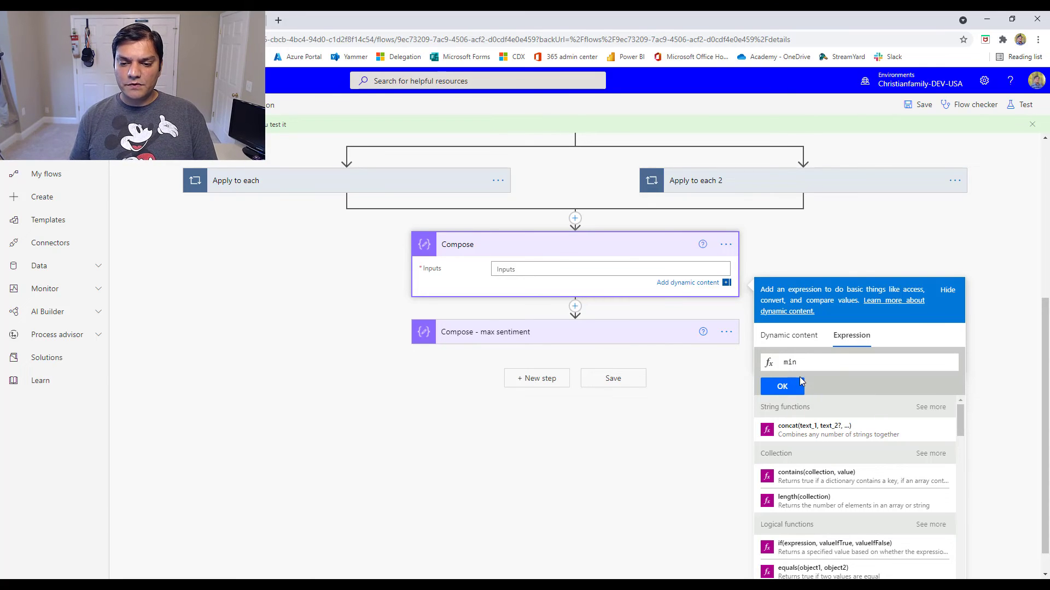
pyautogui.write('(')
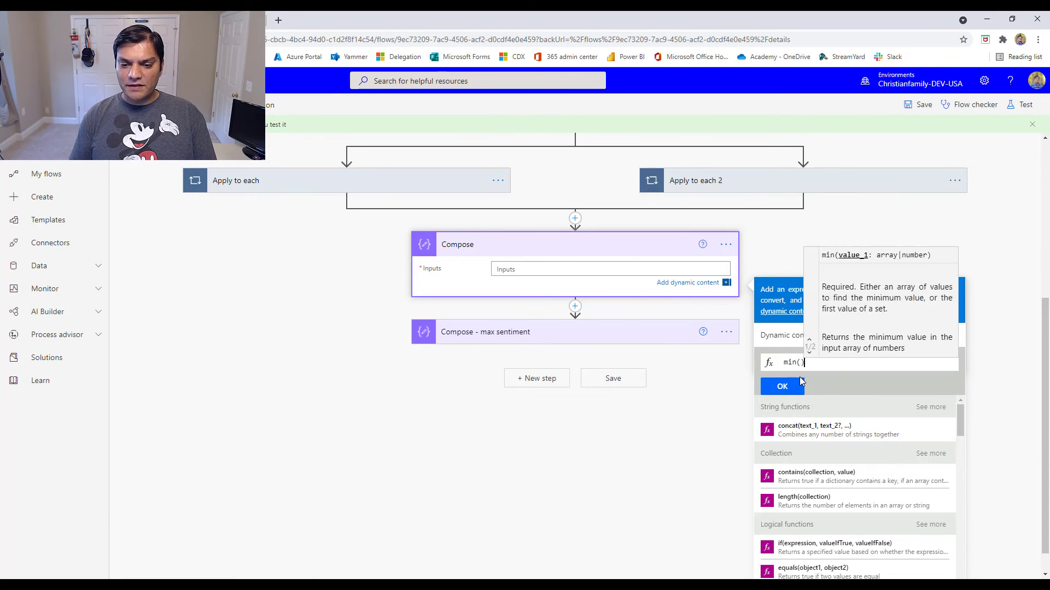
pyautogui.press('Left')
pyautogui.click(789, 307)
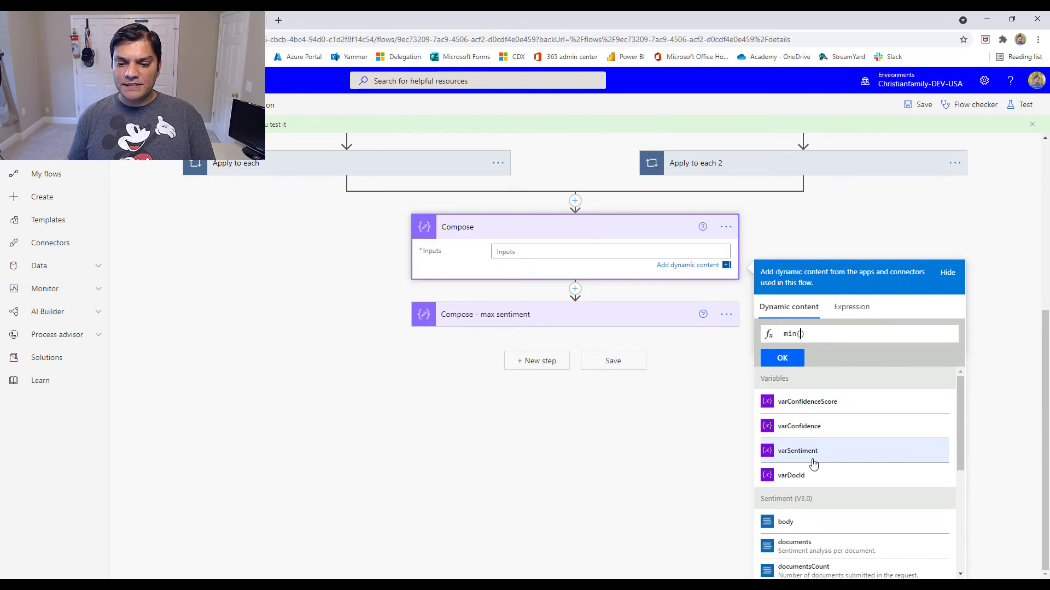
pyautogui.click(797, 451)
pyautogui.click(782, 357)
# Step: Rename the Compose action holding the min expression as "Compose -min sentiment", and save the flow
pyautogui.click(725, 437)
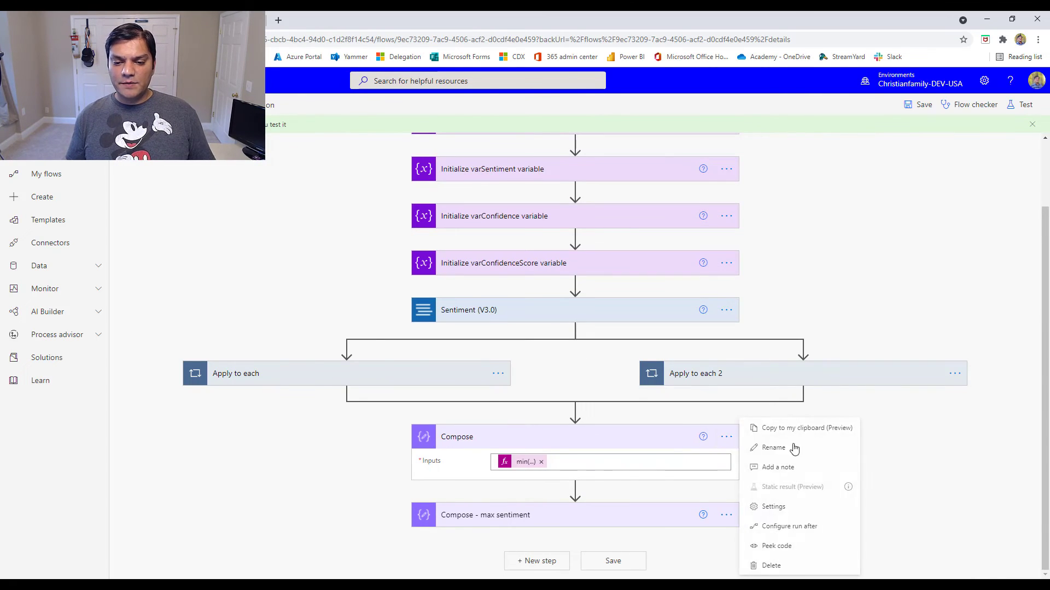
pyautogui.click(798, 448)
pyautogui.press('End')
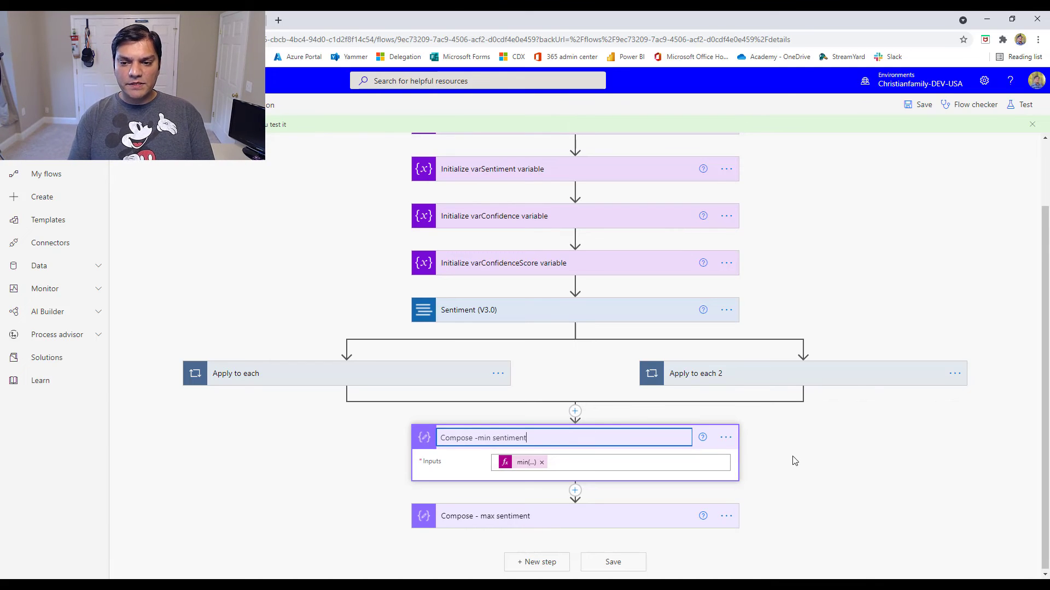
pyautogui.click(921, 106)
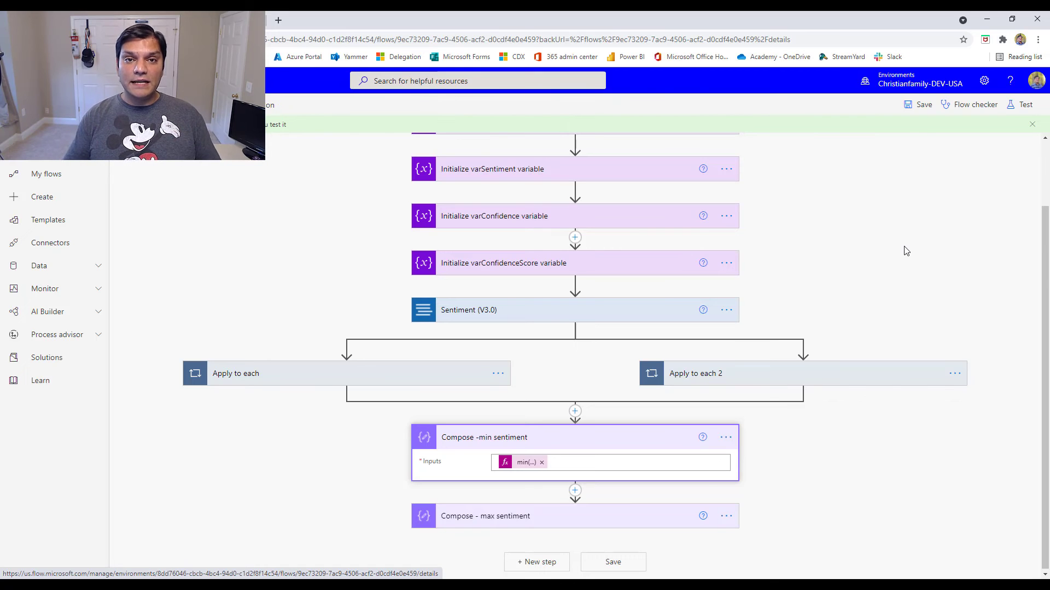
# Step: Run a manual test of the flow with the input "Don't miss the #RnD_show. They are two awesome MVPs. Hope to see you there!"
pyautogui.click(1023, 105)
pyautogui.click(885, 135)
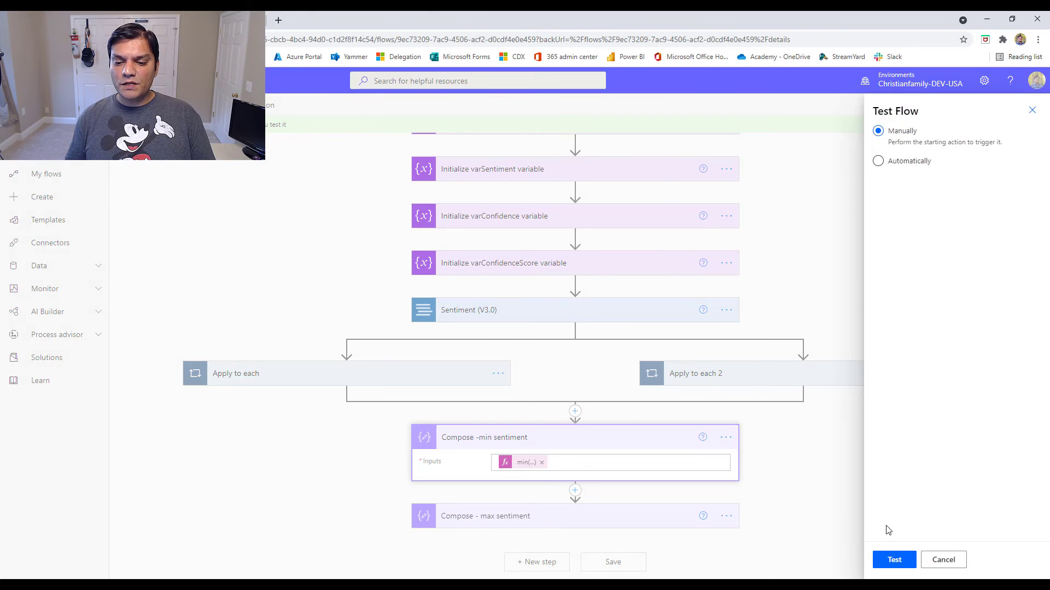
pyautogui.click(894, 560)
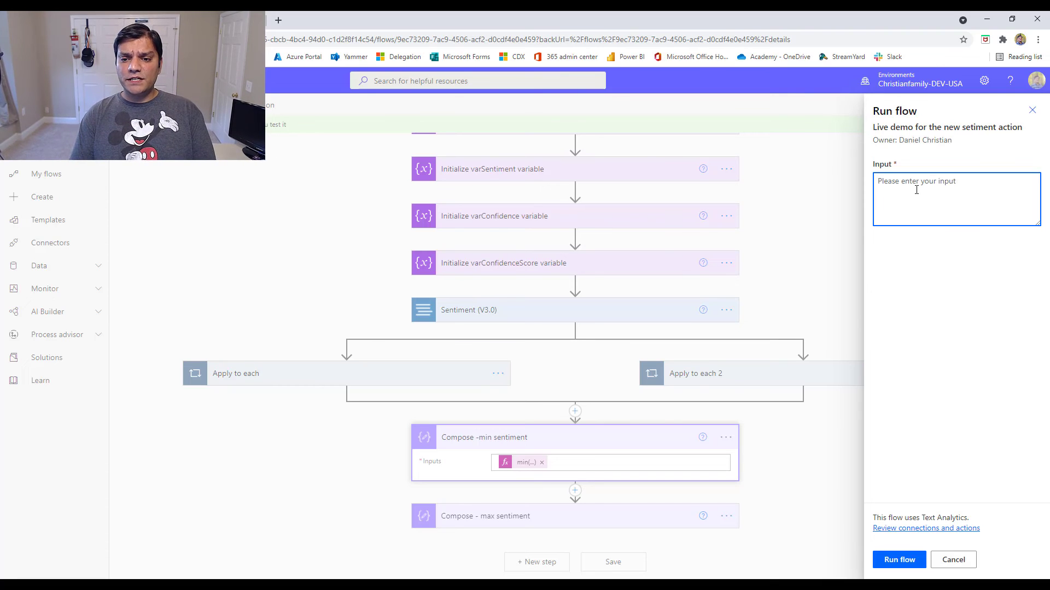
pyautogui.write("Don't mins")
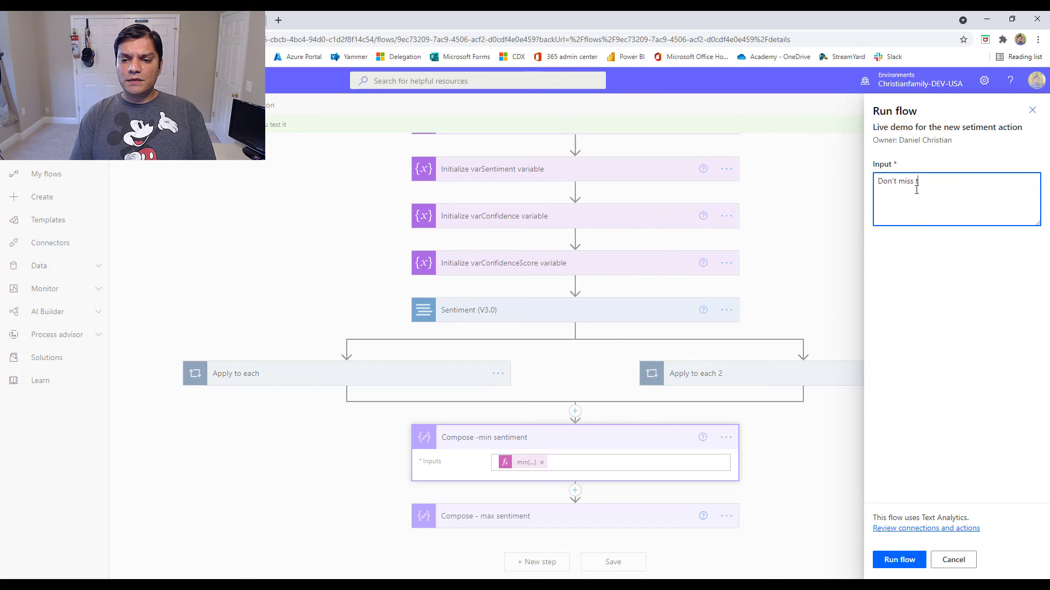
pyautogui.write(' the #RnD_show. They are')
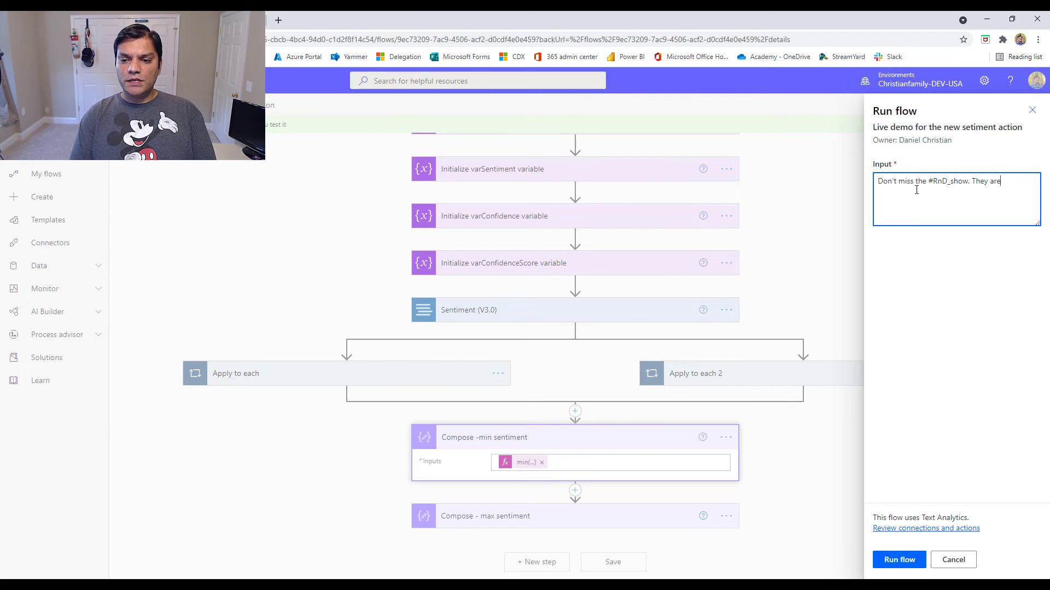
pyautogui.write(' two awesome MVPs.')
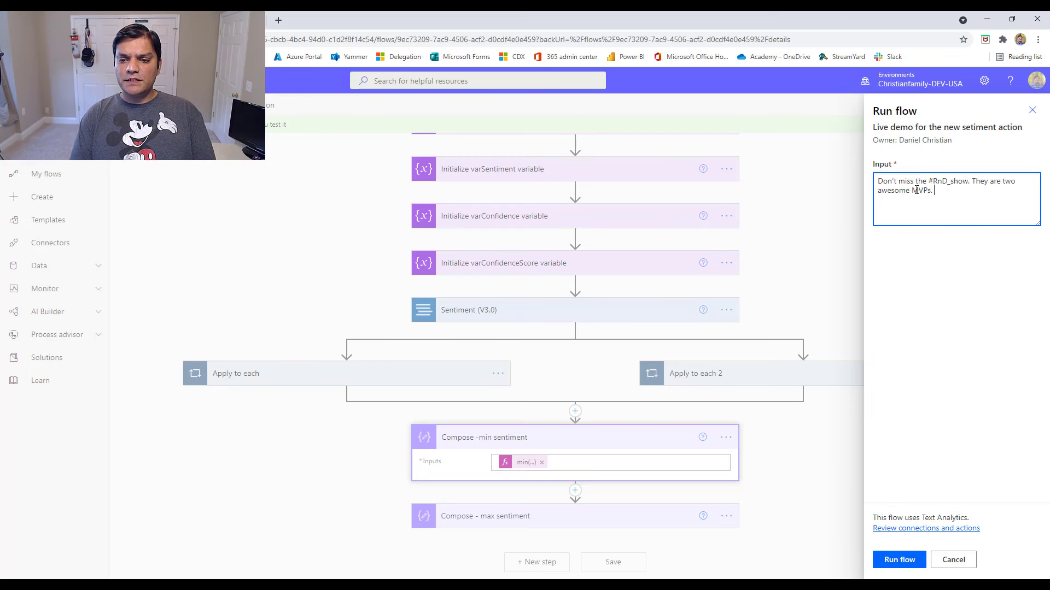
pyautogui.write(' Hope to see you there!')
pyautogui.click(899, 559)
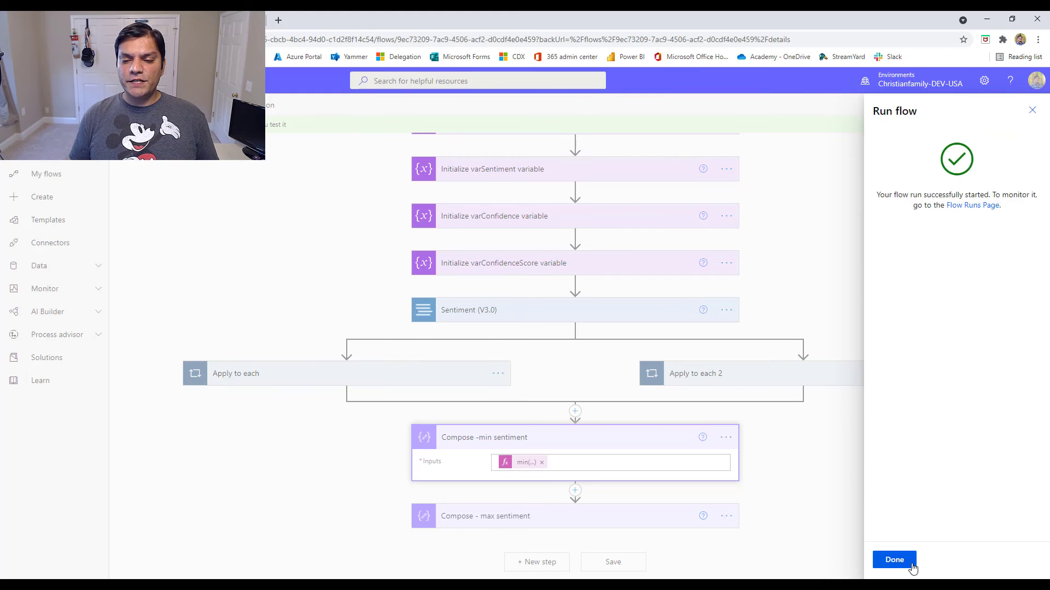
pyautogui.click(896, 559)
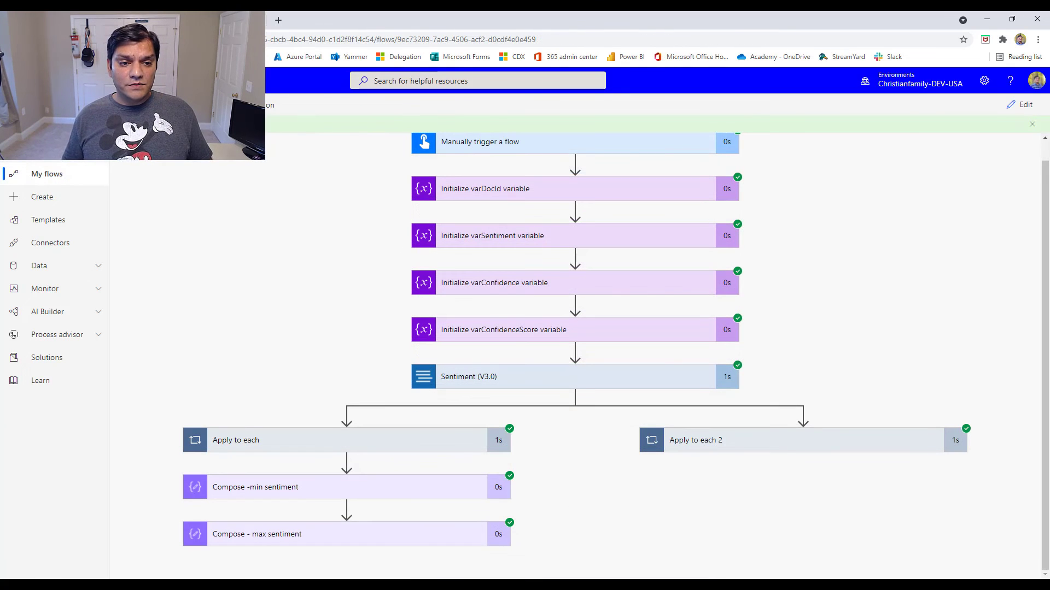
# Step: Expand Apply to each 2 and its nested Apply to each 3 loop in the run results
pyautogui.click(733, 445)
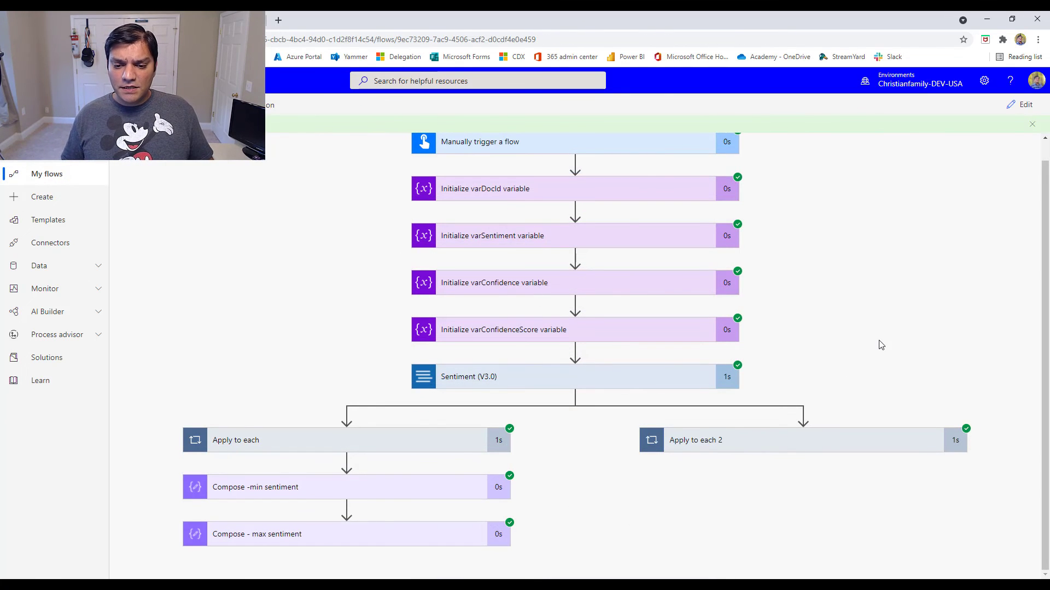
pyautogui.click(838, 501)
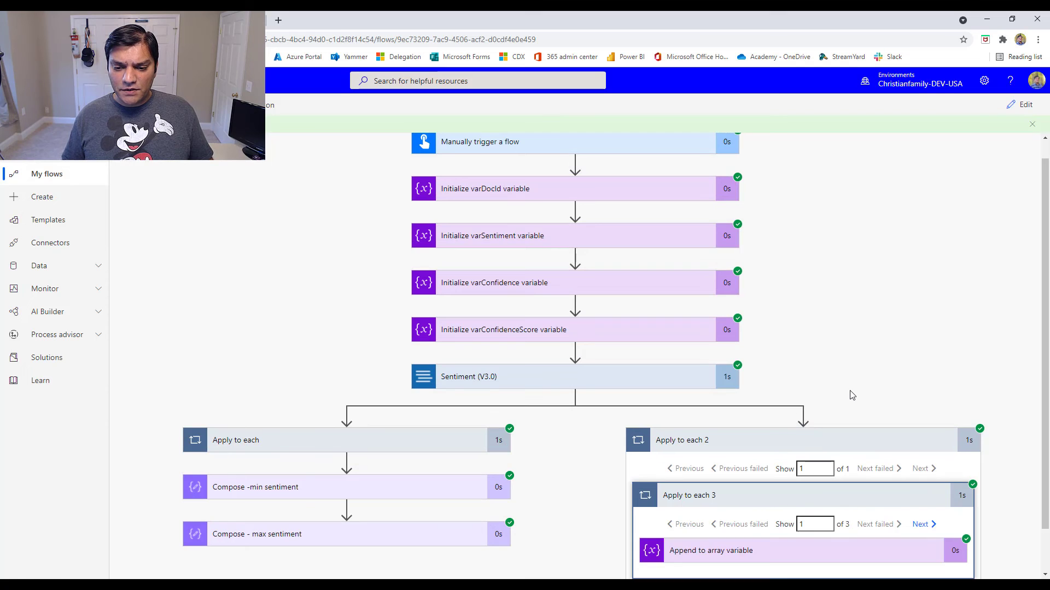
pyautogui.scroll(-1, 851, 393)
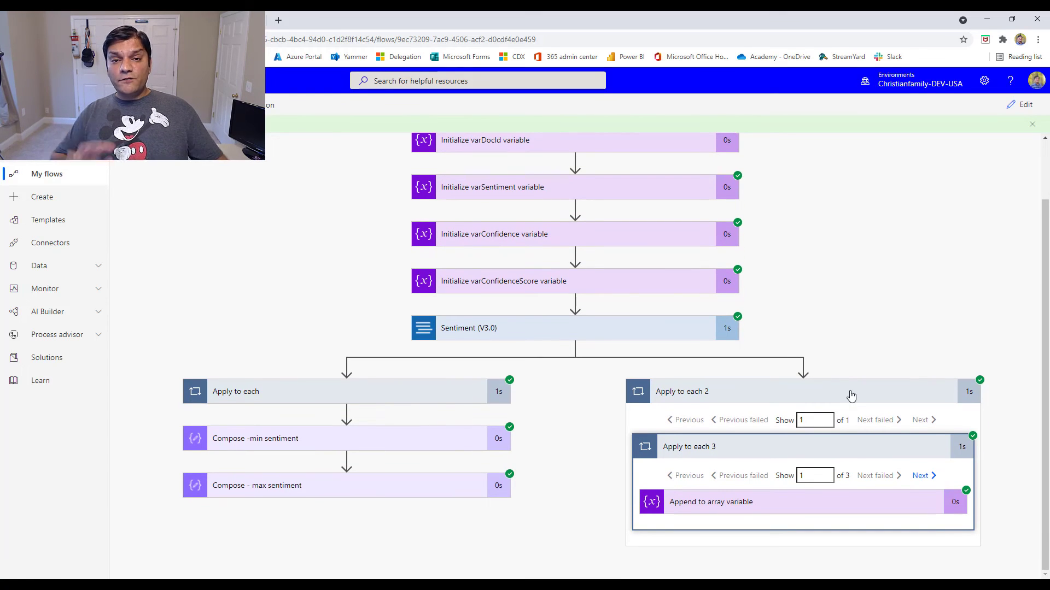
# Step: Examine the Switch result inside Apply to each and the Set variable actions of its Positive, Negative and Default cases
pyautogui.click(339, 391)
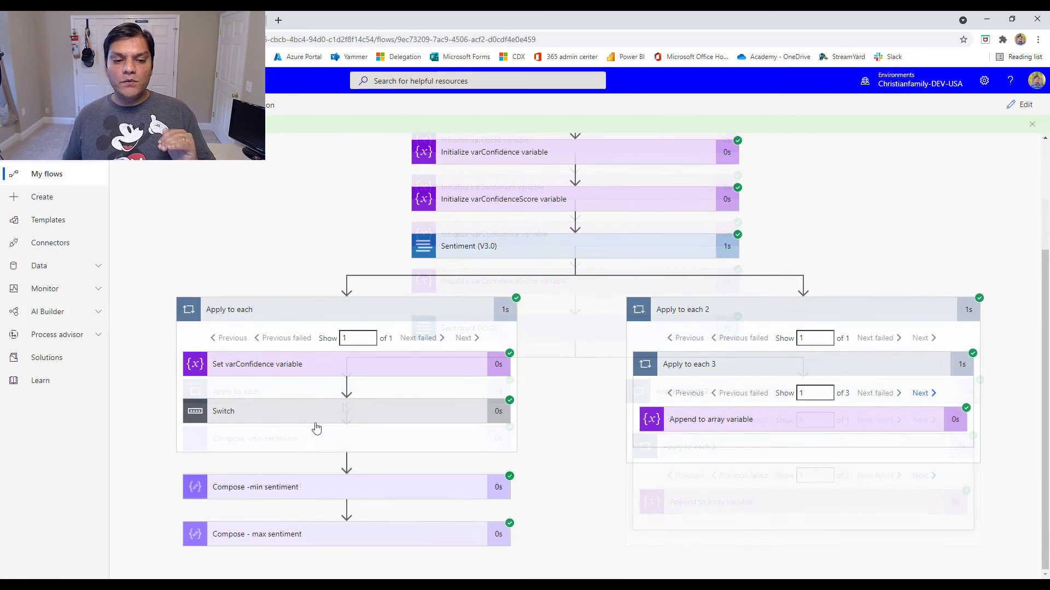
pyautogui.click(315, 419)
pyautogui.scroll(-3, 315, 419)
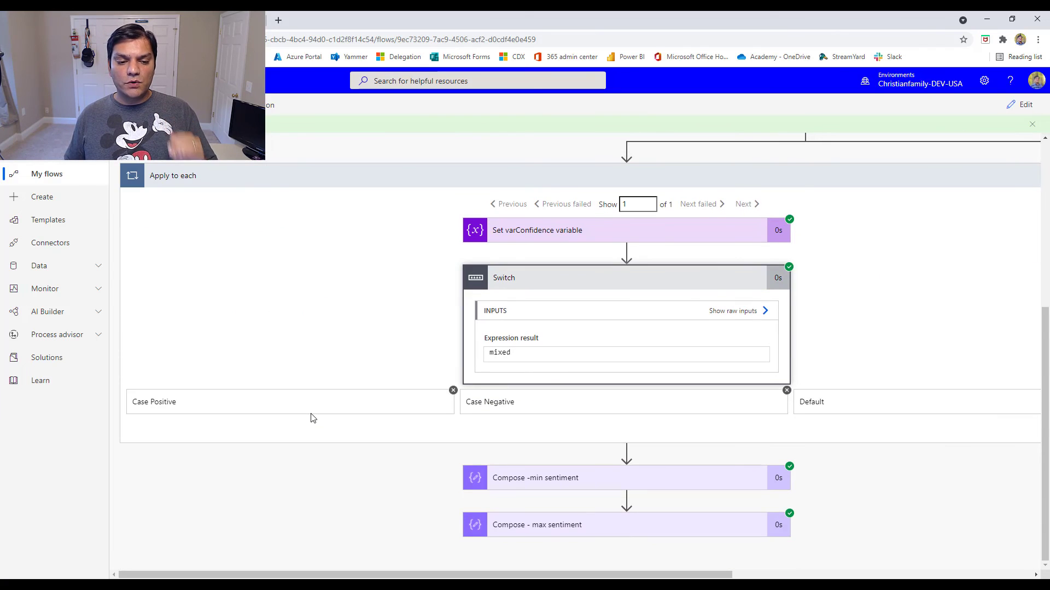
pyautogui.click(311, 403)
pyautogui.click(571, 405)
pyautogui.click(891, 410)
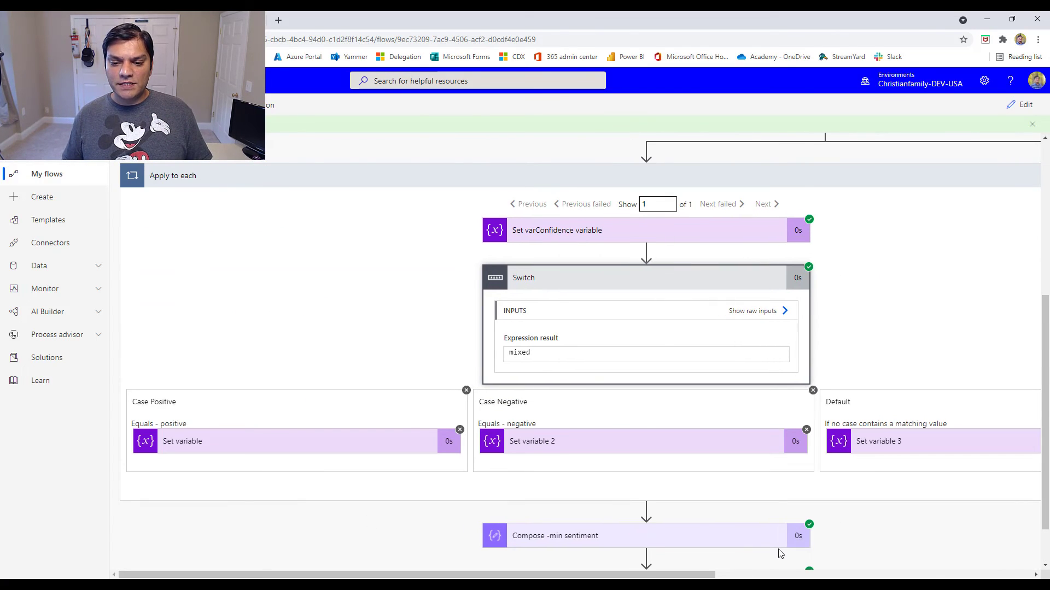
pyautogui.scroll(-1, 780, 554)
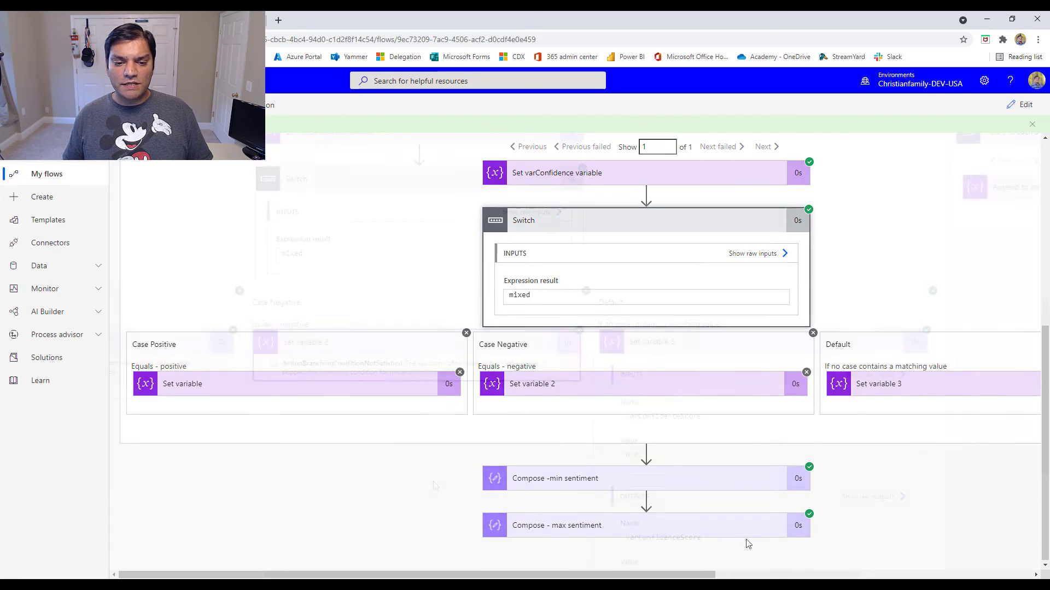
pyautogui.click(547, 384)
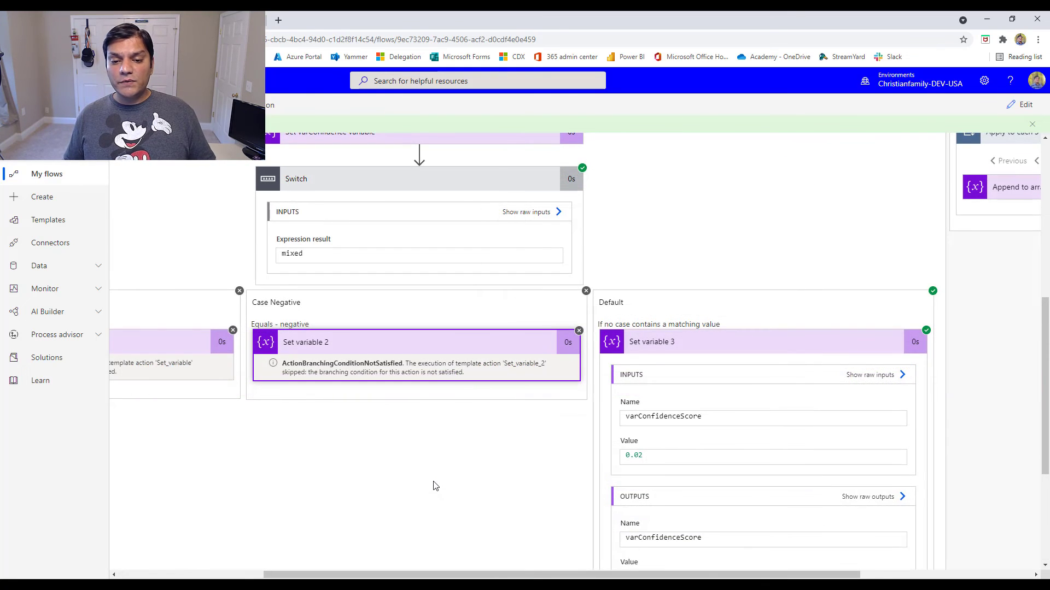
pyautogui.scroll(-1, 435, 486)
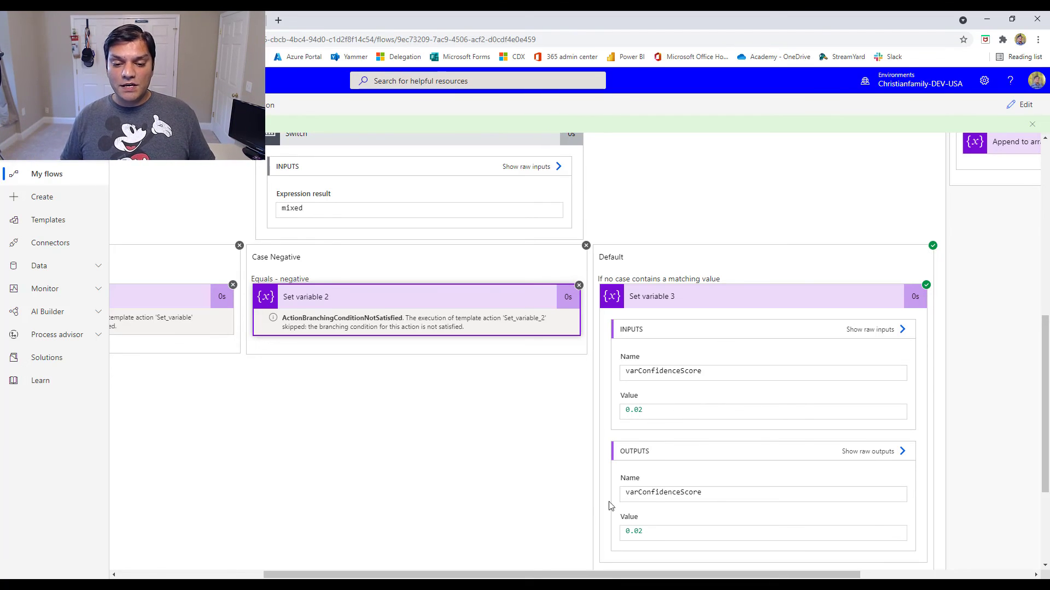
# Step: Examine the value appended to varSentiment in each of the three iterations of Apply to each 3
pyautogui.moveTo(690, 575); pyautogui.dragTo(877, 575)
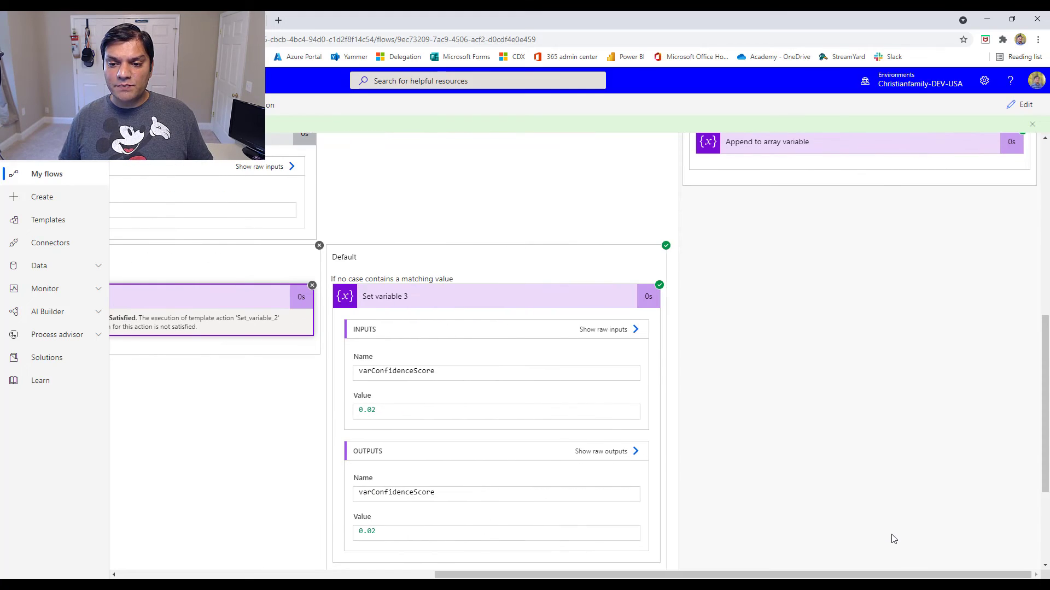
pyautogui.scroll(5, 891, 537)
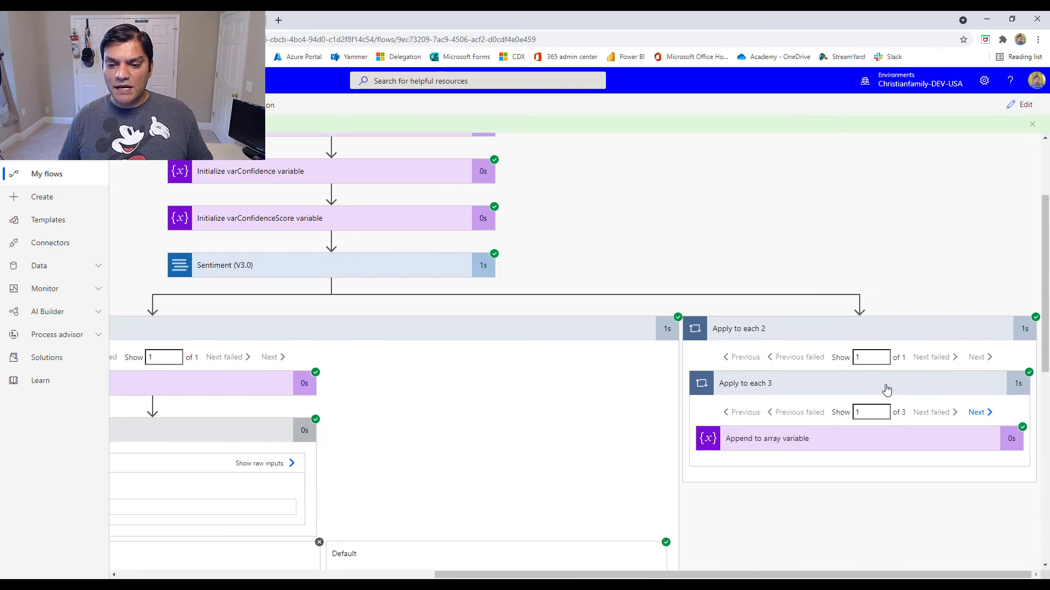
pyautogui.click(870, 440)
pyautogui.scroll(-2, 908, 355)
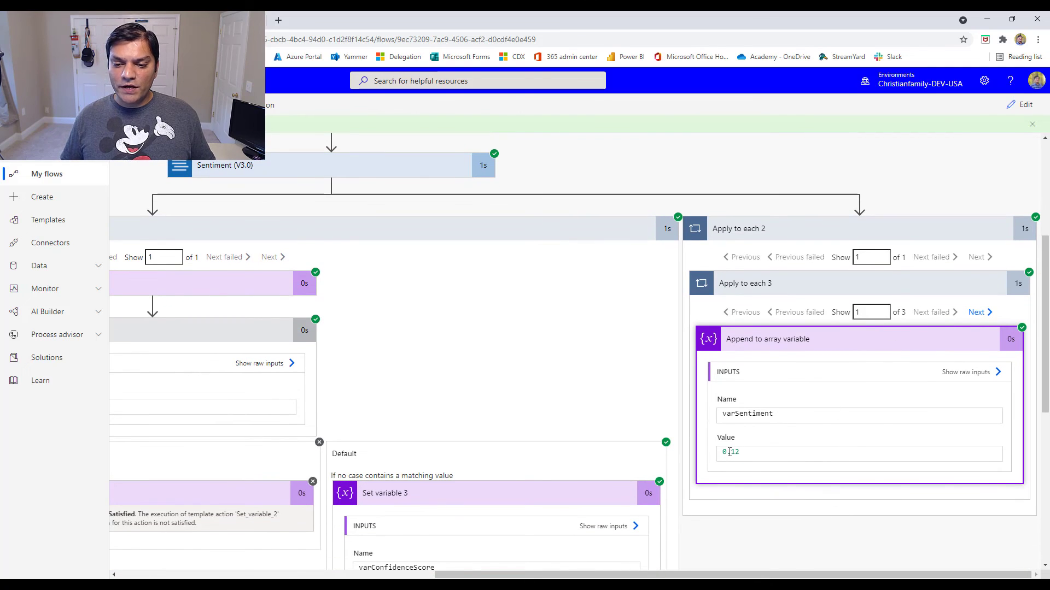
pyautogui.click(977, 314)
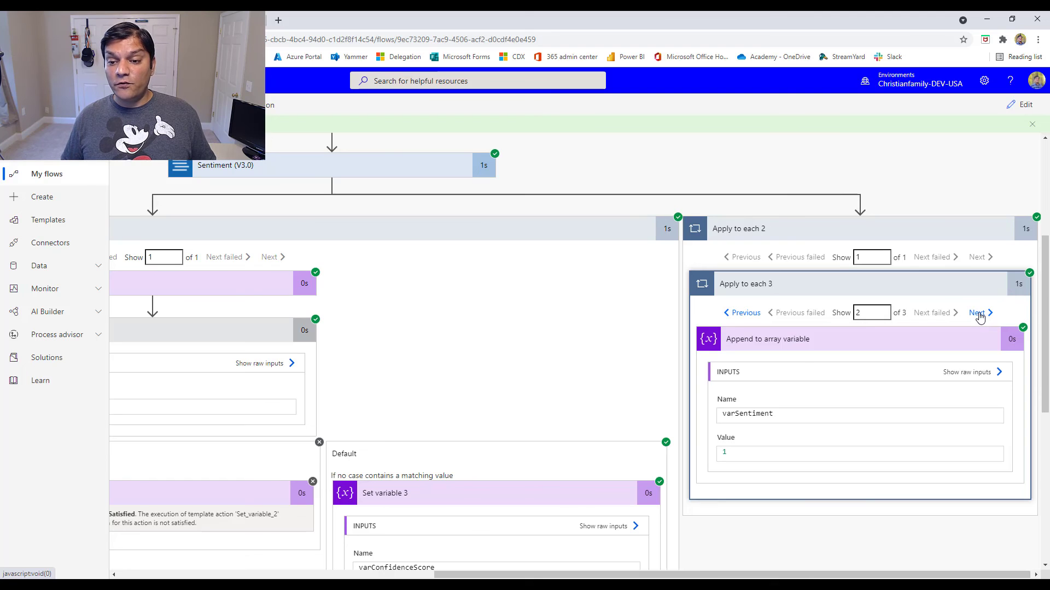
pyautogui.click(979, 317)
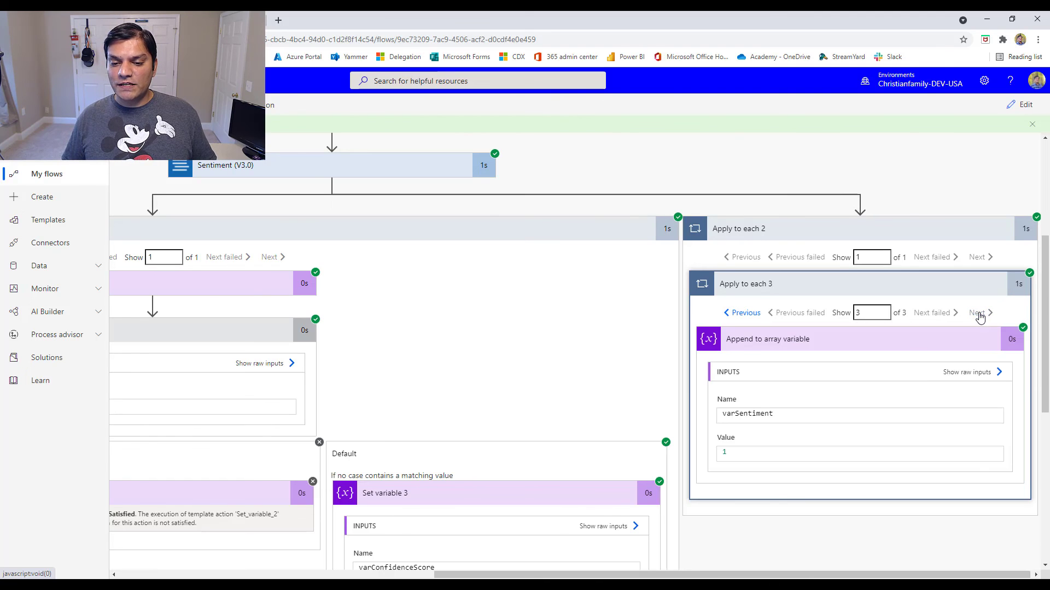
pyautogui.scroll(-4, 705, 535)
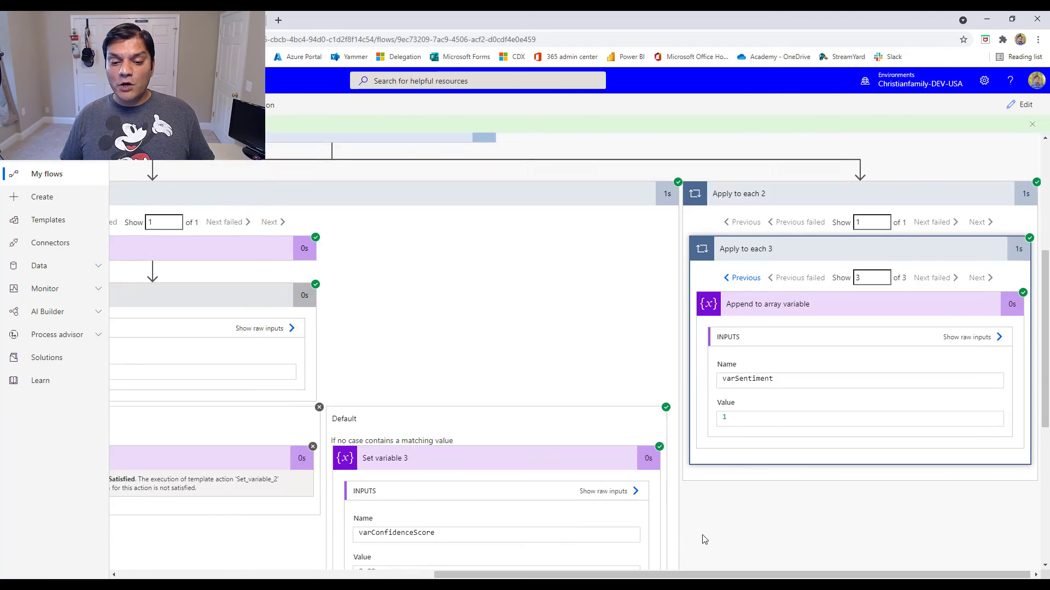
# Step: Examine the inputs and outputs of Compose -min sentiment and Compose - max sentiment in the run results
pyautogui.moveTo(672, 575); pyautogui.dragTo(393, 575)
pyautogui.scroll(-3, 492, 519)
pyautogui.click(518, 492)
pyautogui.scroll(-3, 475, 443)
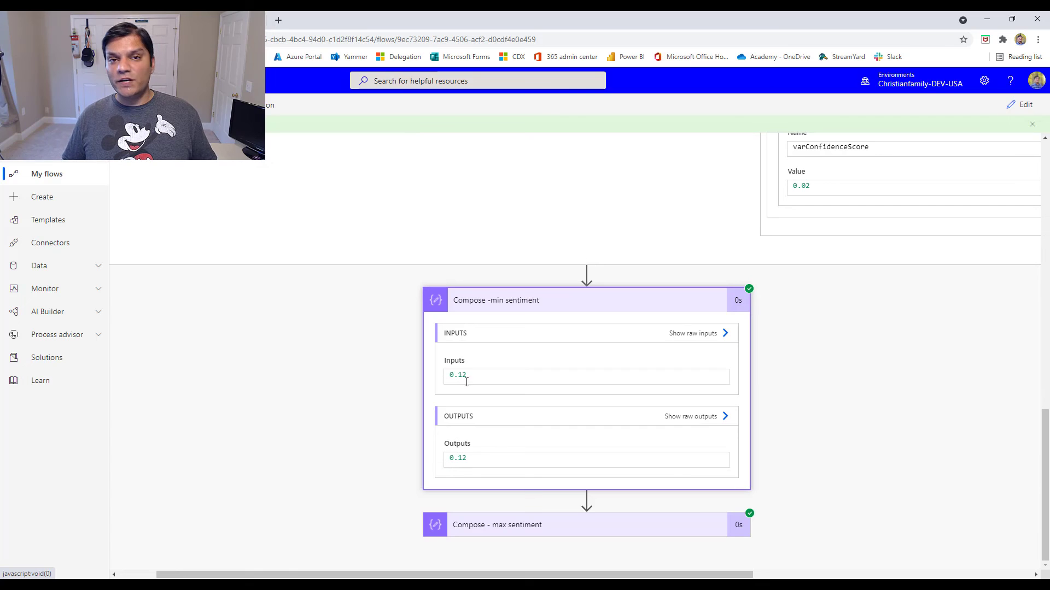
pyautogui.click(571, 526)
pyautogui.scroll(-3, 399, 520)
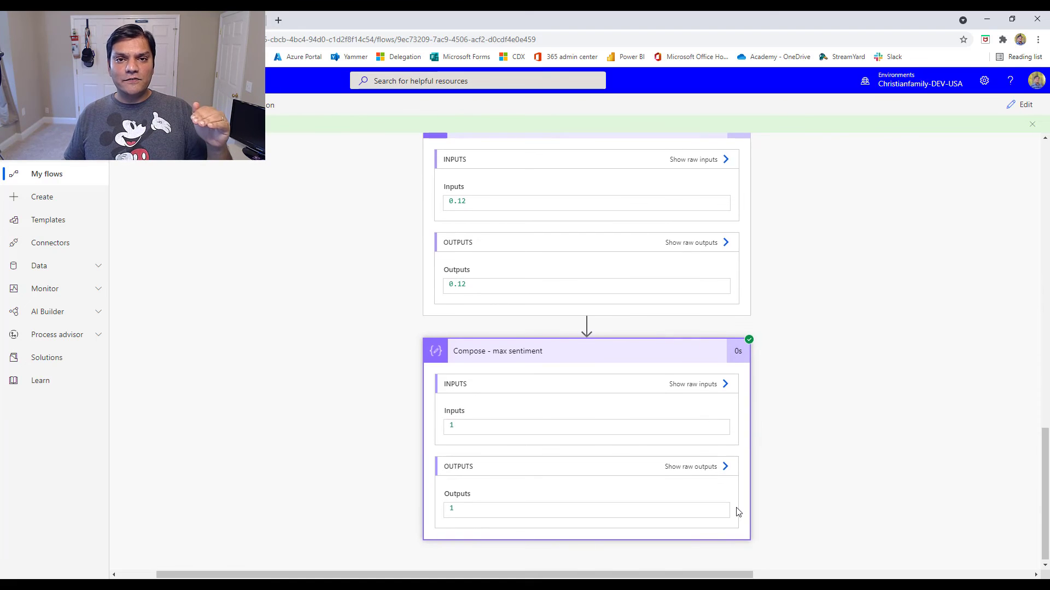
pyautogui.scroll(1, 738, 512)
pyautogui.scroll(2, 738, 512)
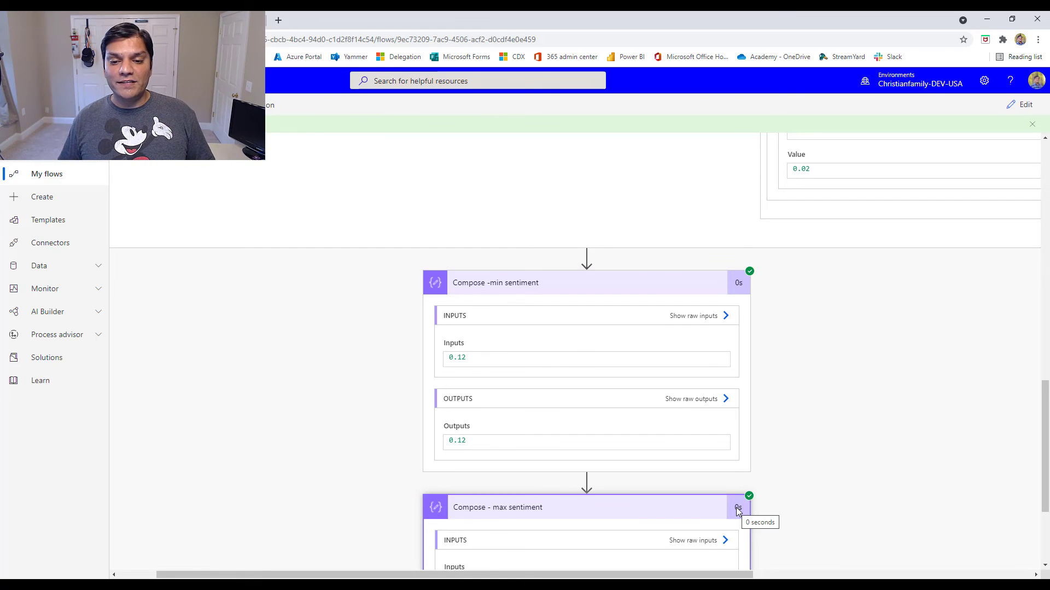
# Step: Review the Apply to each branch with its Default case score again, along with the varSentiment value in Apply to each 3
pyautogui.scroll(2, 855, 509)
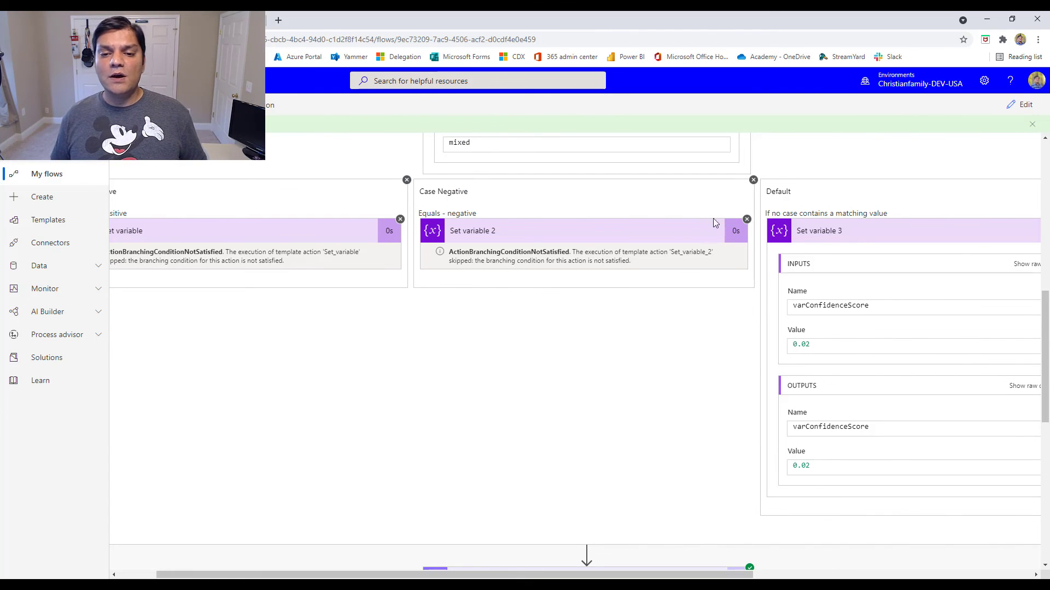
pyautogui.scroll(6, 663, 247)
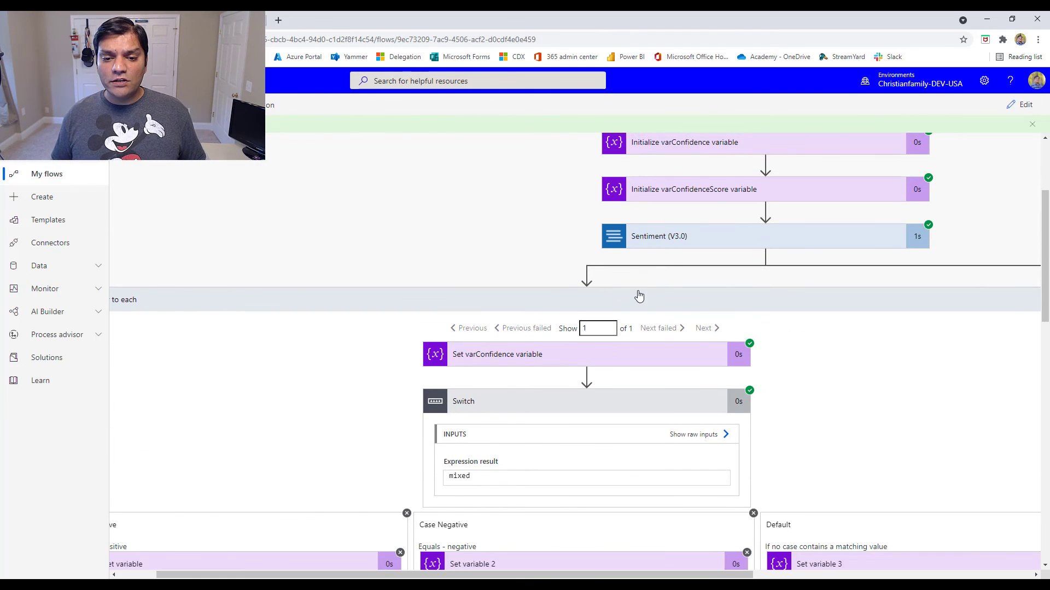
pyautogui.click(638, 297)
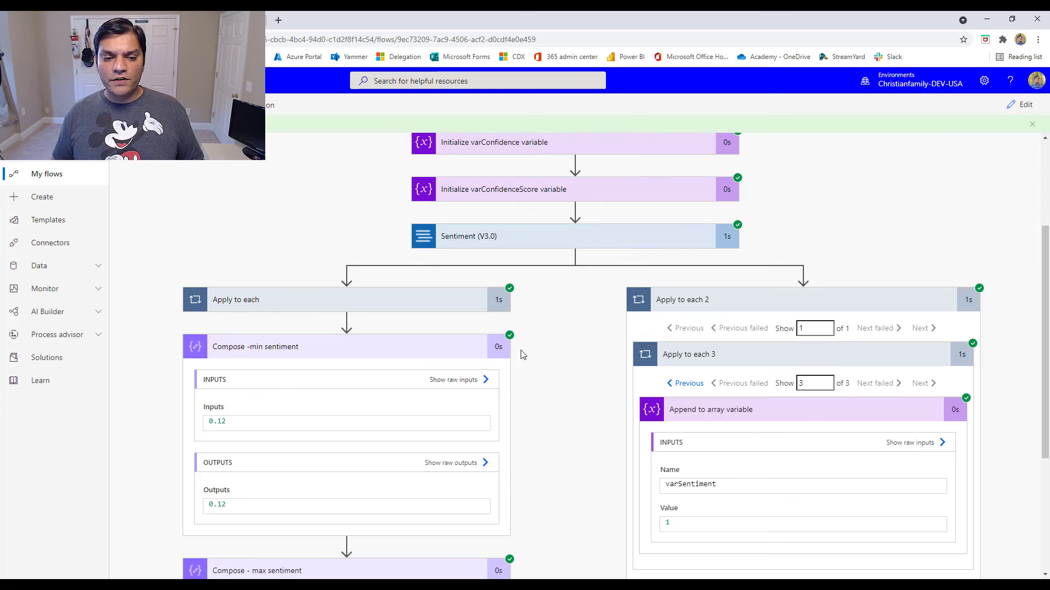
pyautogui.click(313, 301)
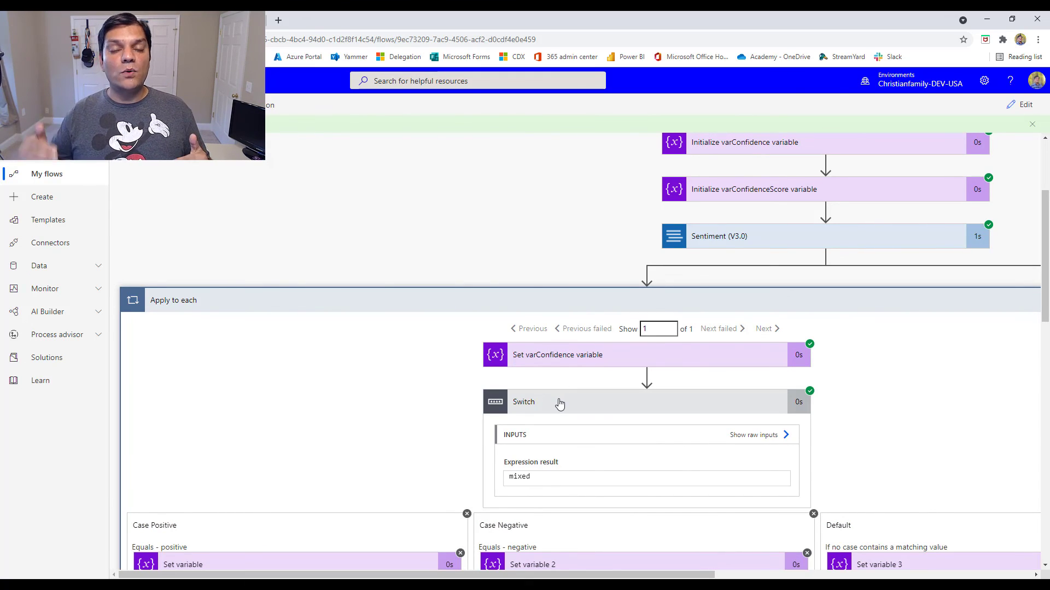
pyautogui.scroll(-8, 554, 482)
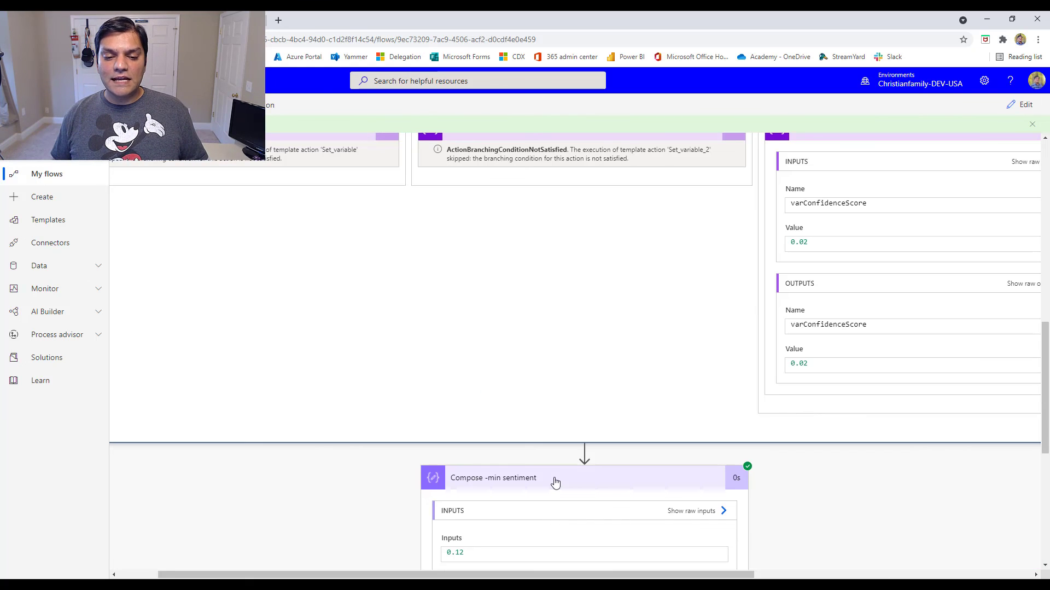
pyautogui.moveTo(696, 575); pyautogui.dragTo(973, 569)
pyautogui.scroll(5, 973, 504)
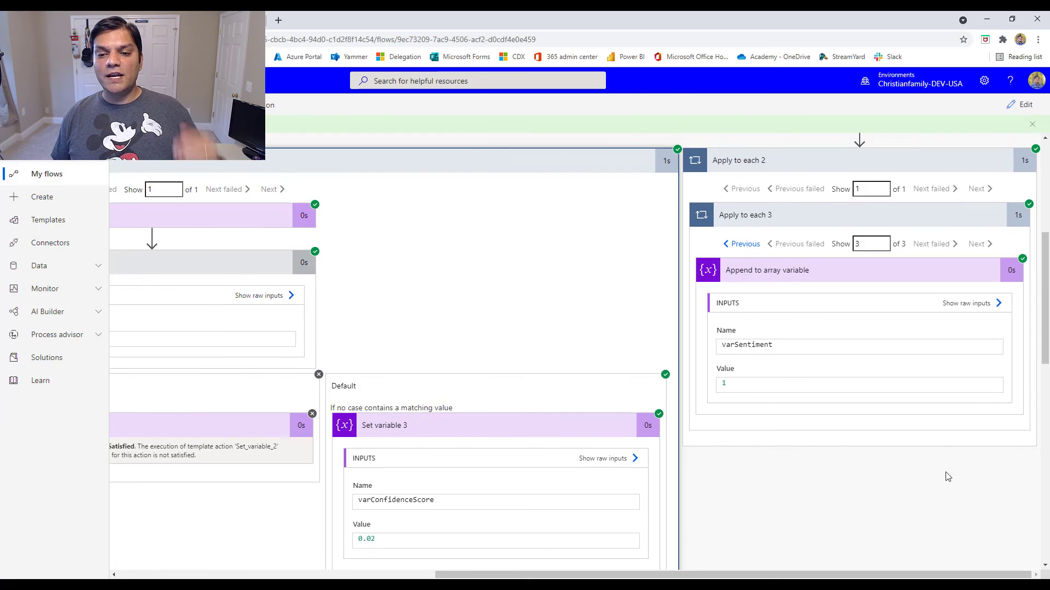